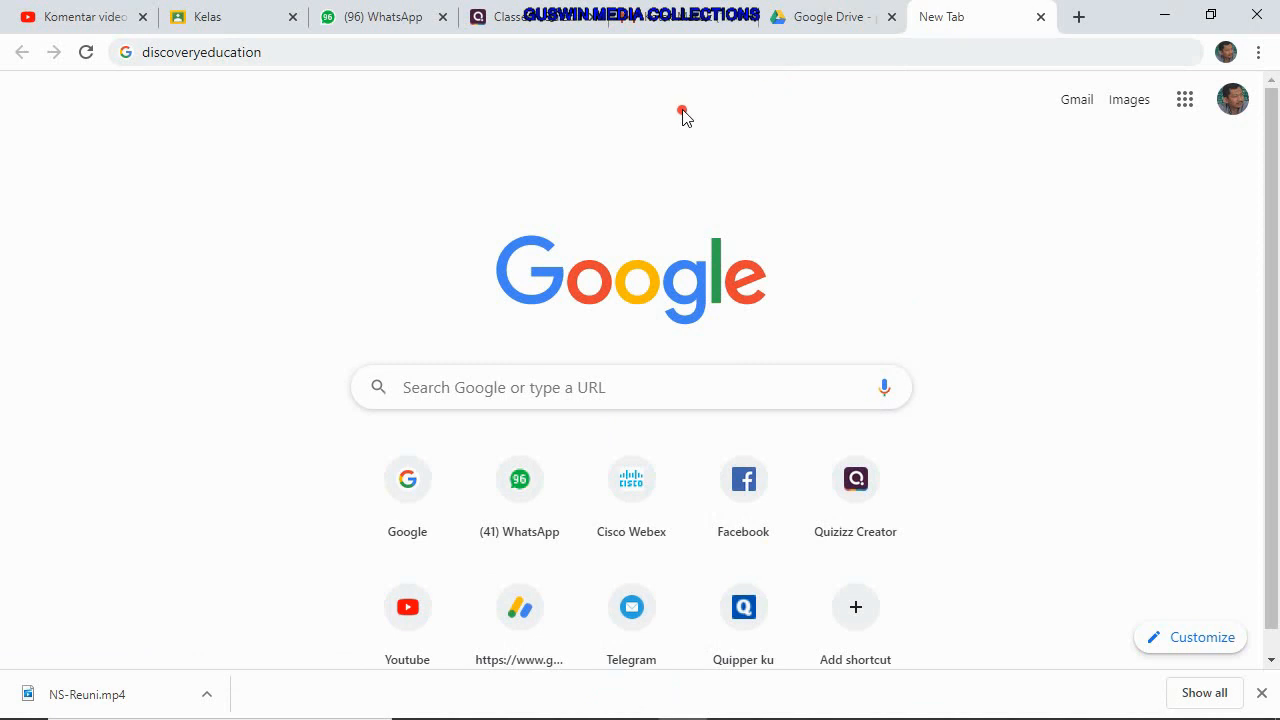
pyautogui.click(631, 55)
pyautogui.click(278, 57)
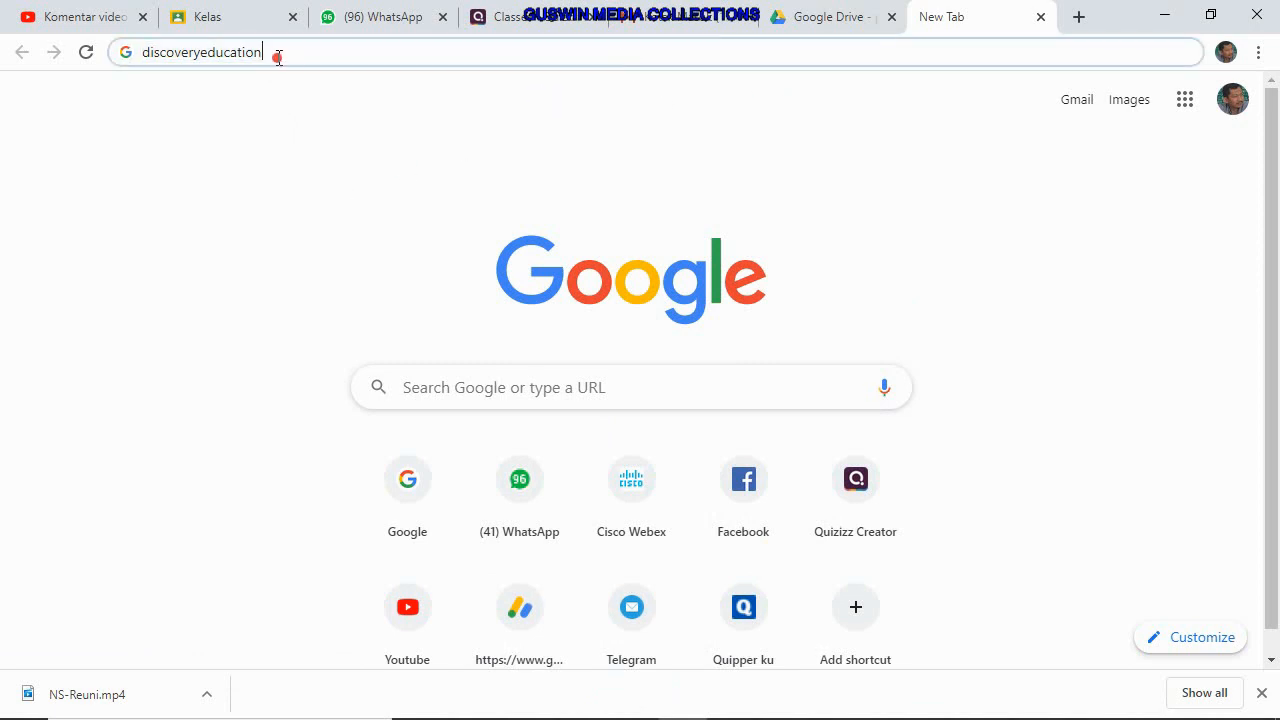
pyautogui.write('.')
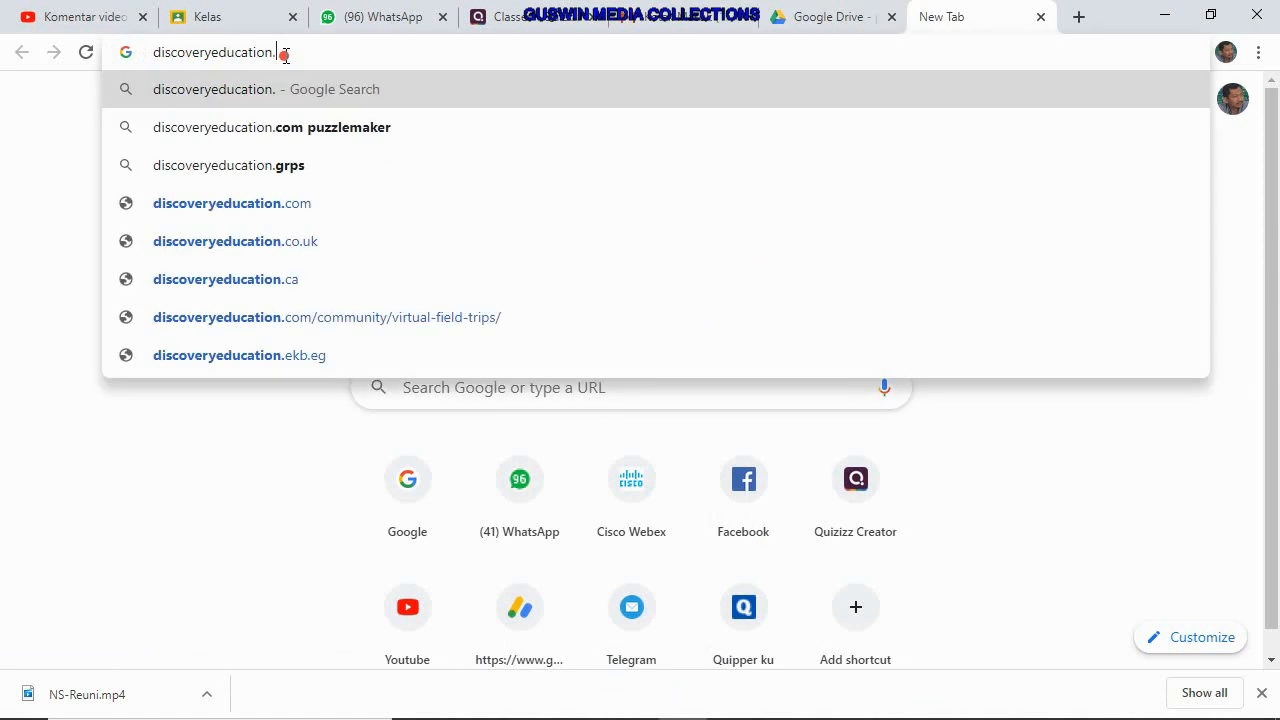
pyautogui.write('com')
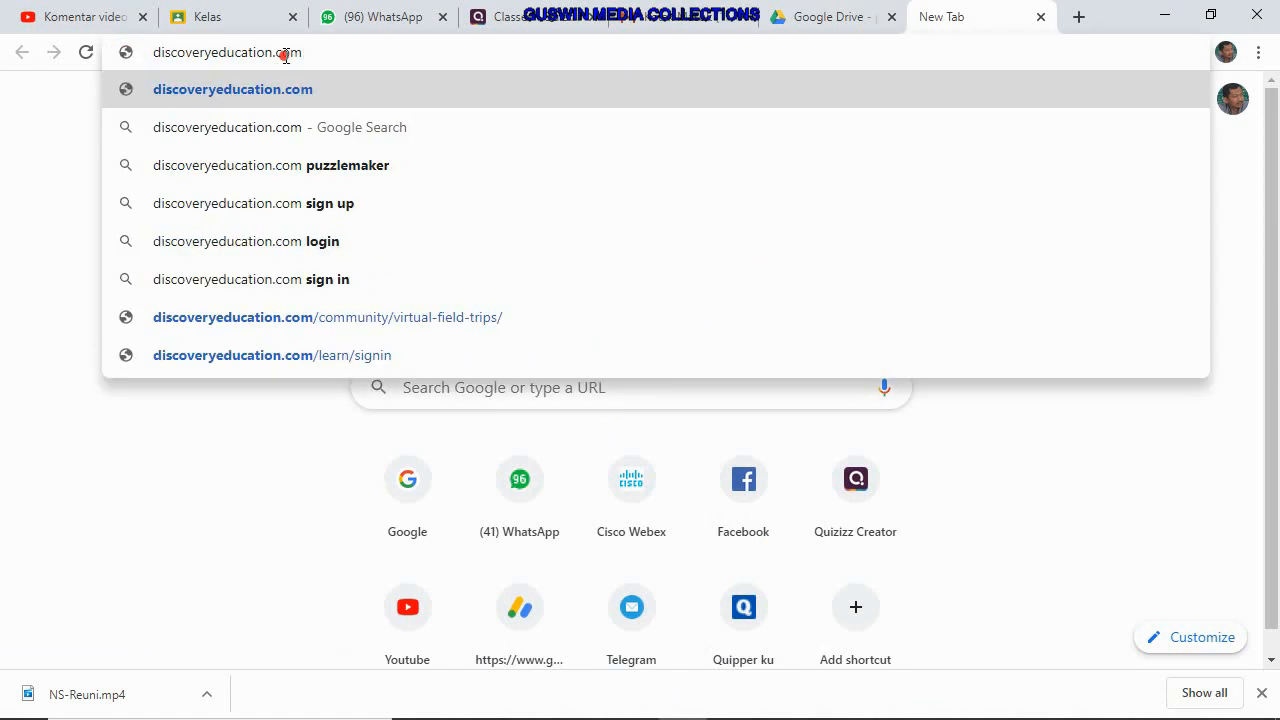
pyautogui.press('Return')
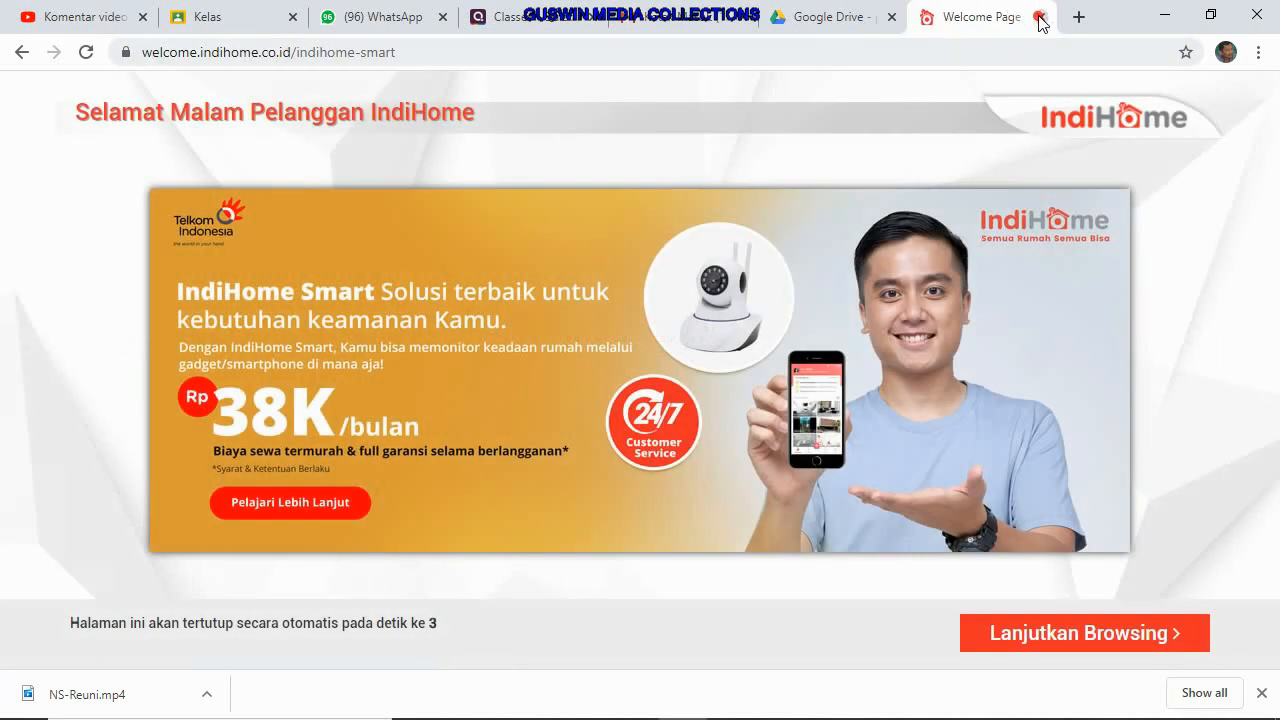
pyautogui.click(1040, 17)
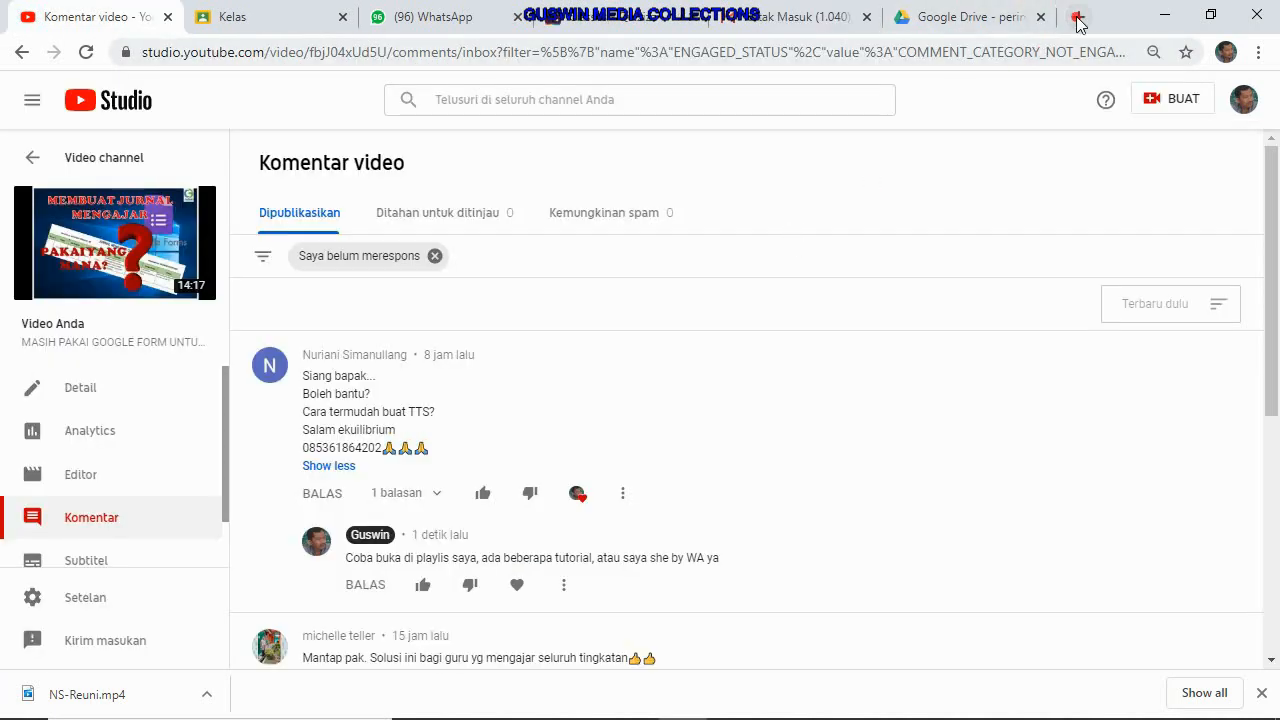
# Search the web for puzzlemaker in a new tab and open Discovery Education's Puzzlemaker site
pyautogui.click(1076, 18)
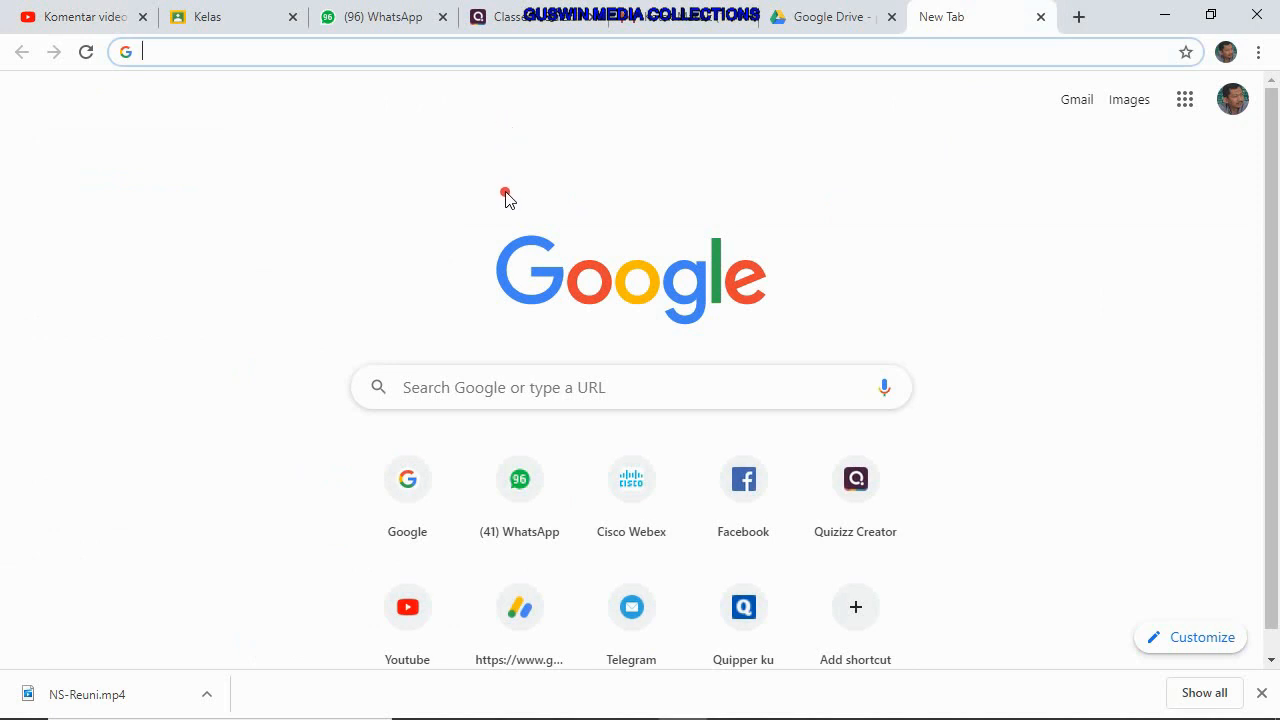
pyautogui.click(490, 390)
pyautogui.write('puzz')
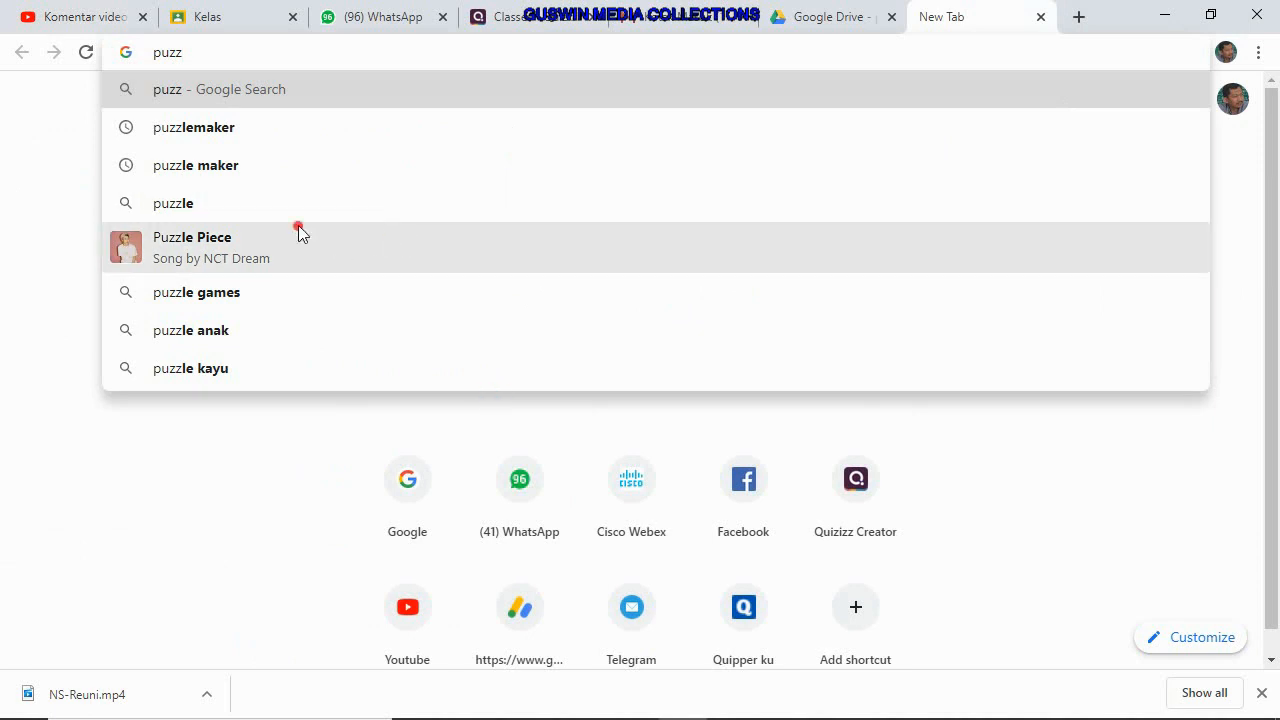
pyautogui.click(249, 133)
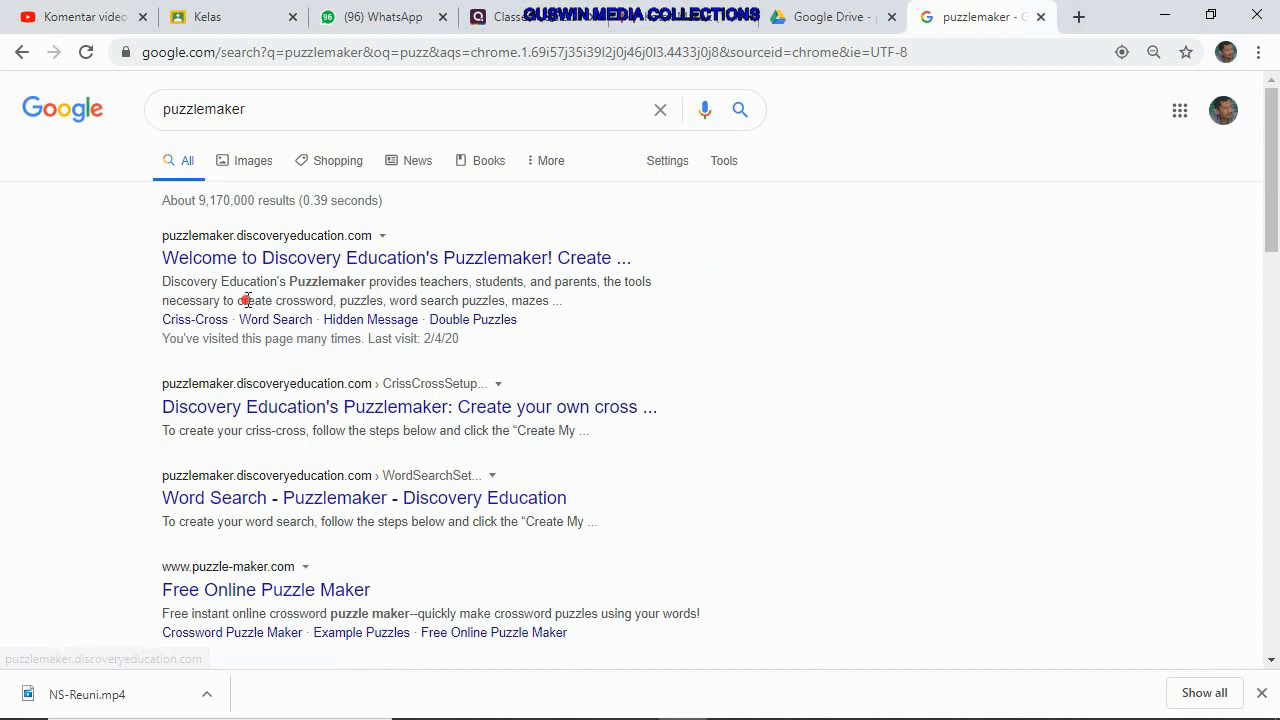
pyautogui.click(358, 258)
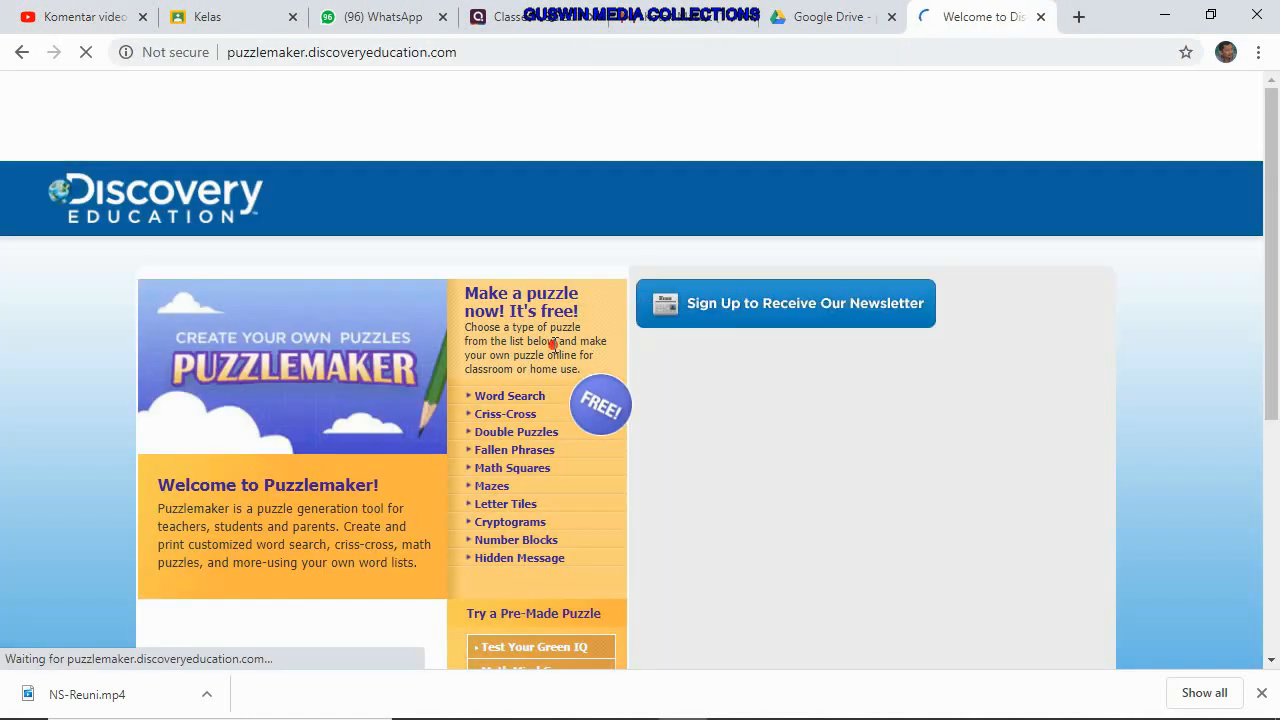
# Enlarge the Puzzlemaker page and open the Criss-Cross puzzle setup form from the list of puzzle types
pyautogui.scroll(-3, 514, 416)
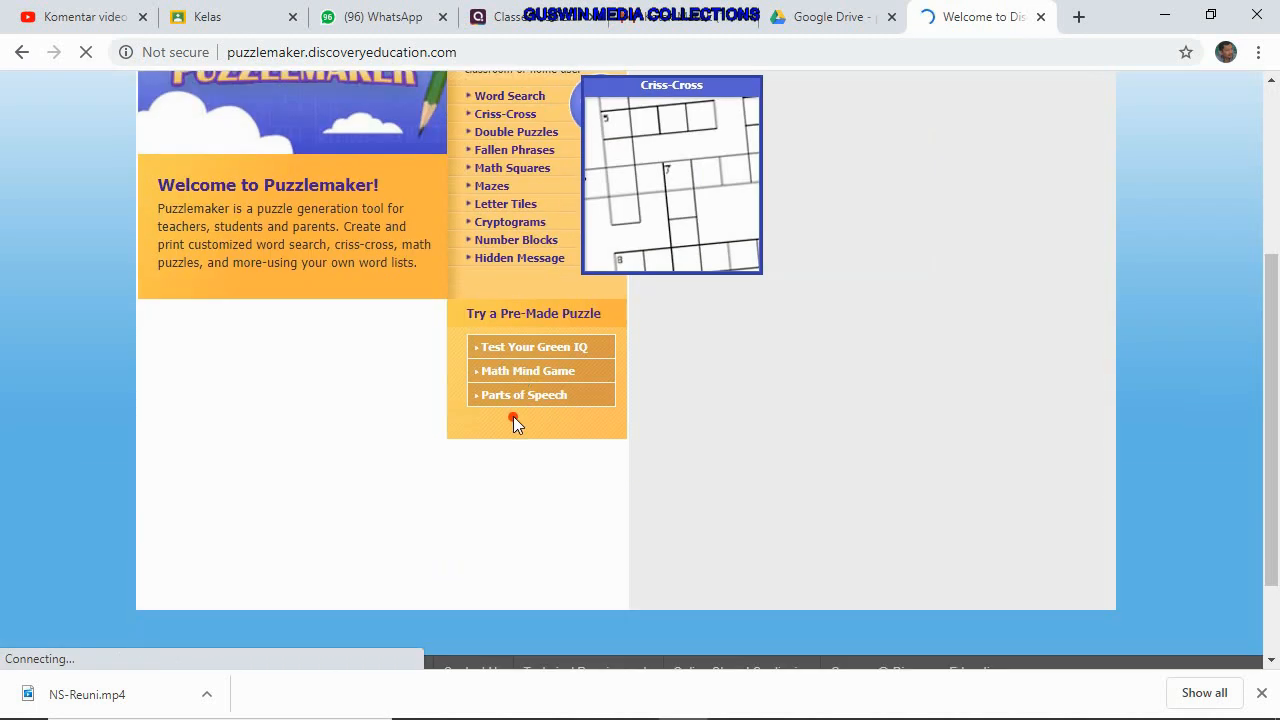
pyautogui.keyDown('ctrl'); pyautogui.scroll(4, 513, 416); pyautogui.keyUp('ctrl')
pyautogui.keyDown('ctrl'); pyautogui.scroll(-1, 514, 417); pyautogui.keyUp('ctrl')
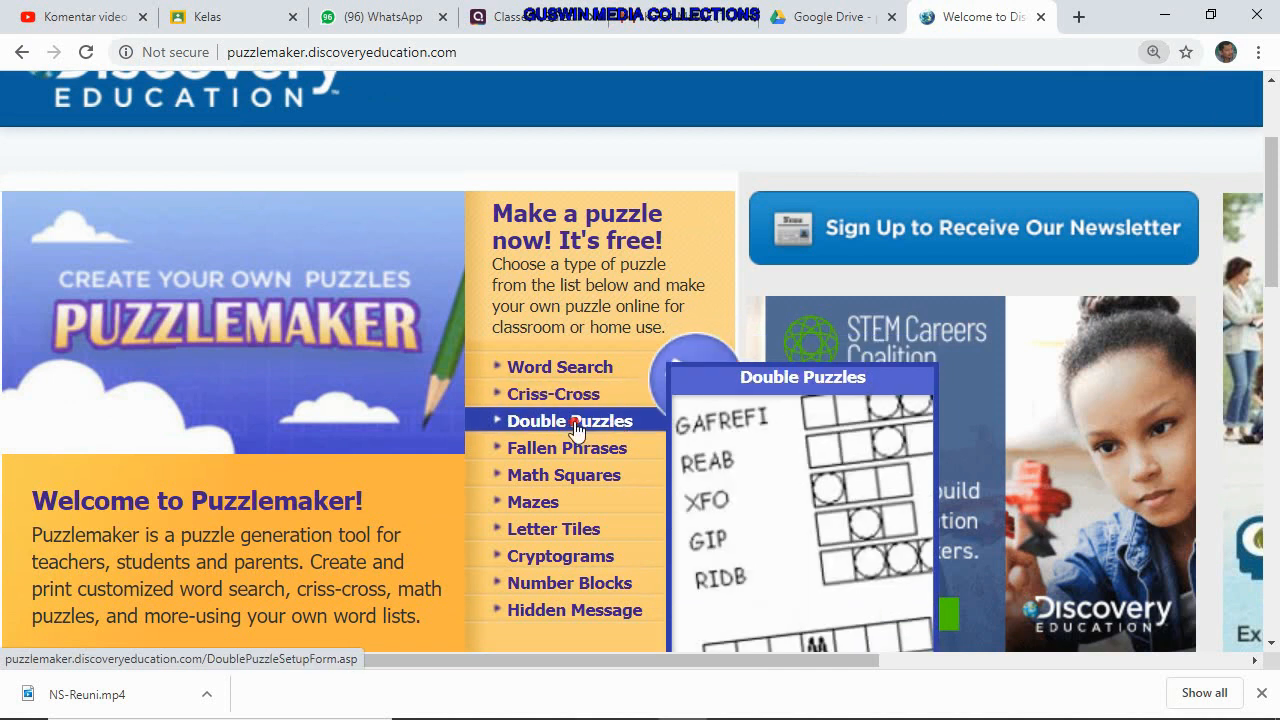
pyautogui.scroll(-2, 575, 398)
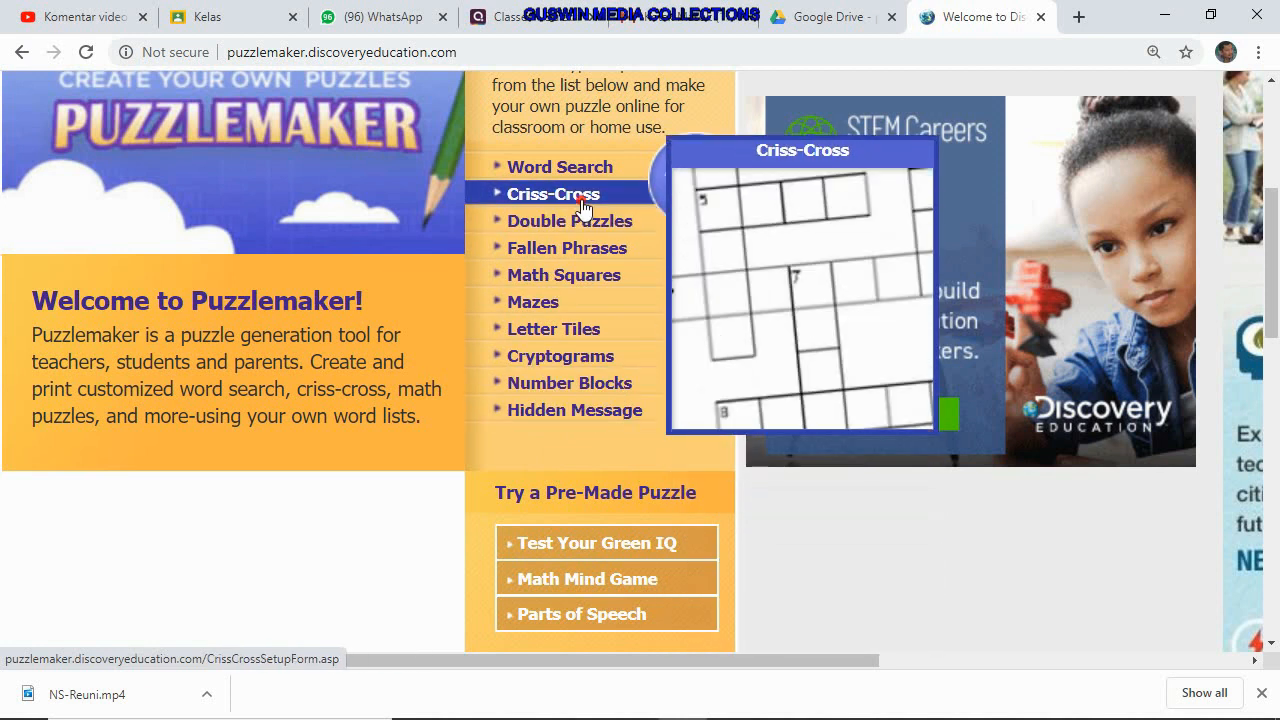
pyautogui.click(558, 200)
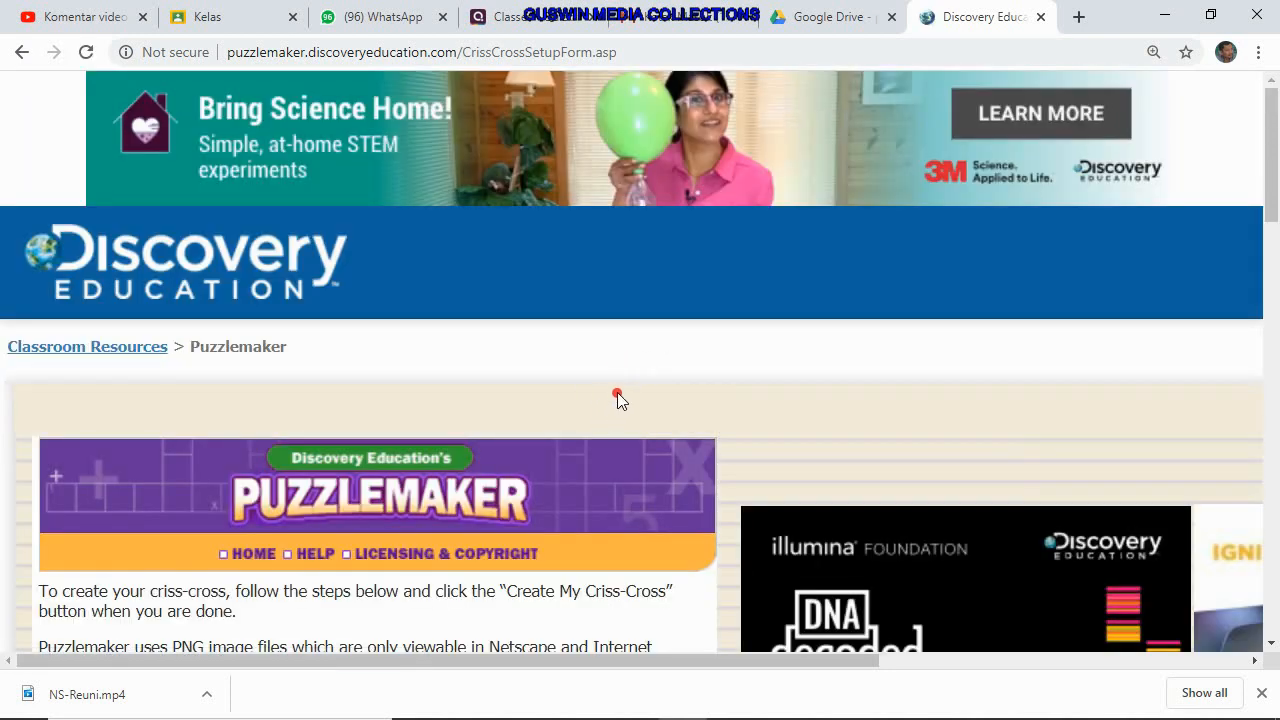
# Set the criss-cross puzzle's number of squares to a width of 22 and a height of 20
pyautogui.scroll(-4, 617, 393)
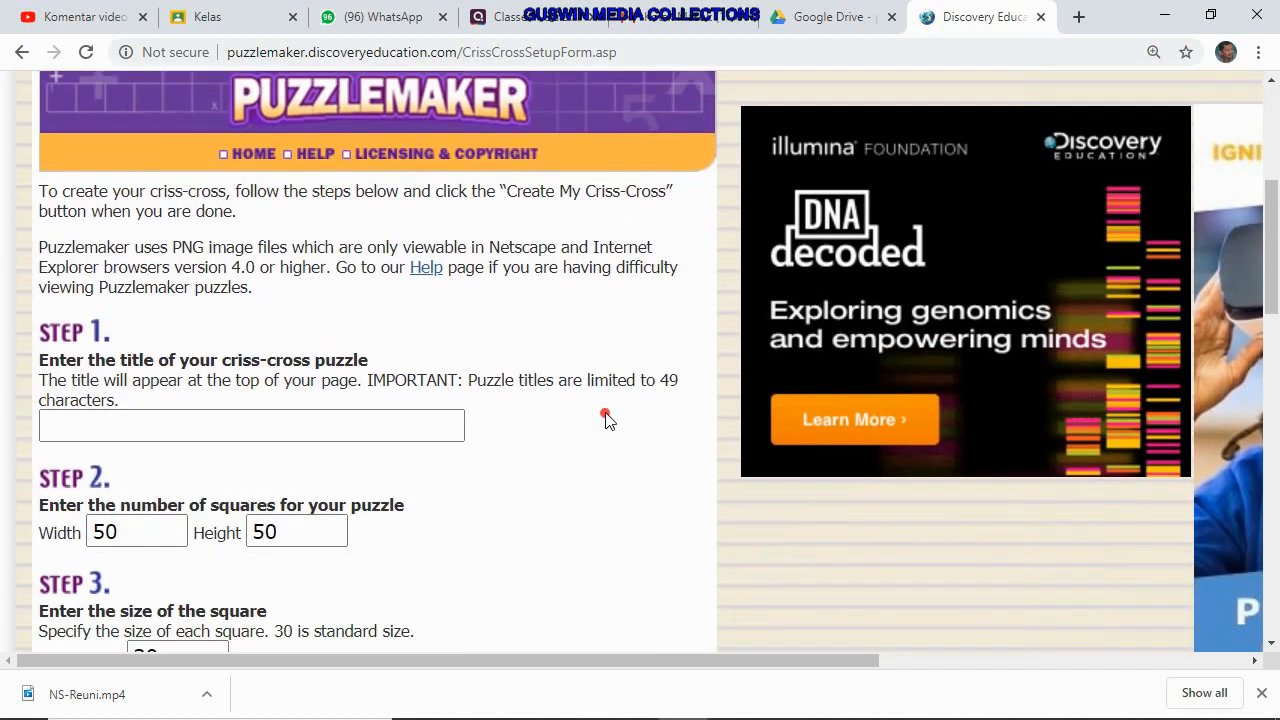
pyautogui.click(266, 435)
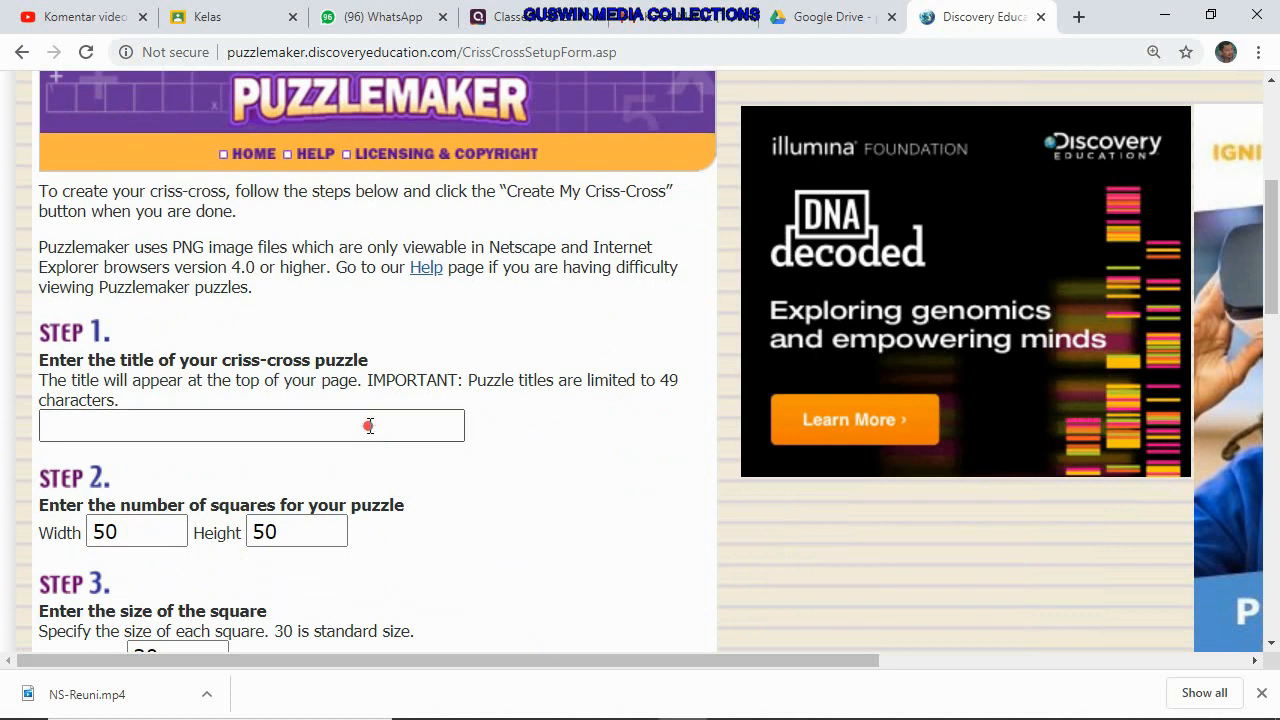
pyautogui.scroll(-2, 360, 436)
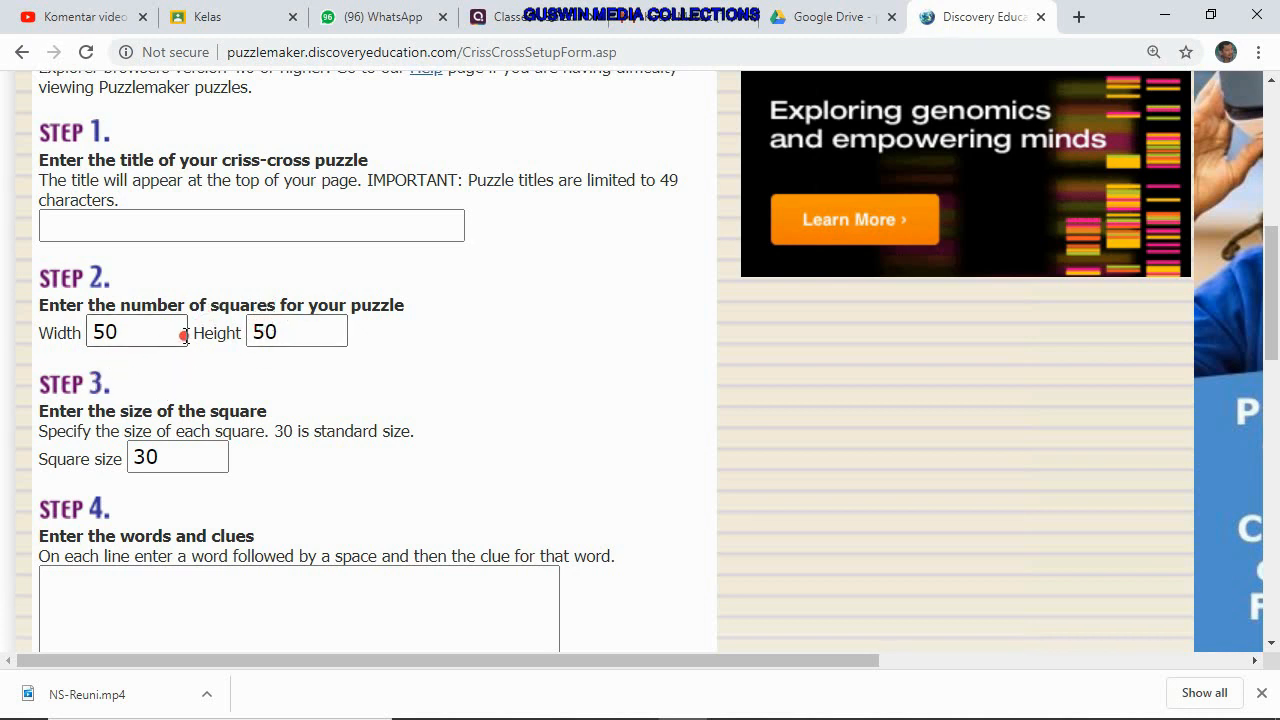
pyautogui.moveTo(97, 336); pyautogui.dragTo(113, 337)
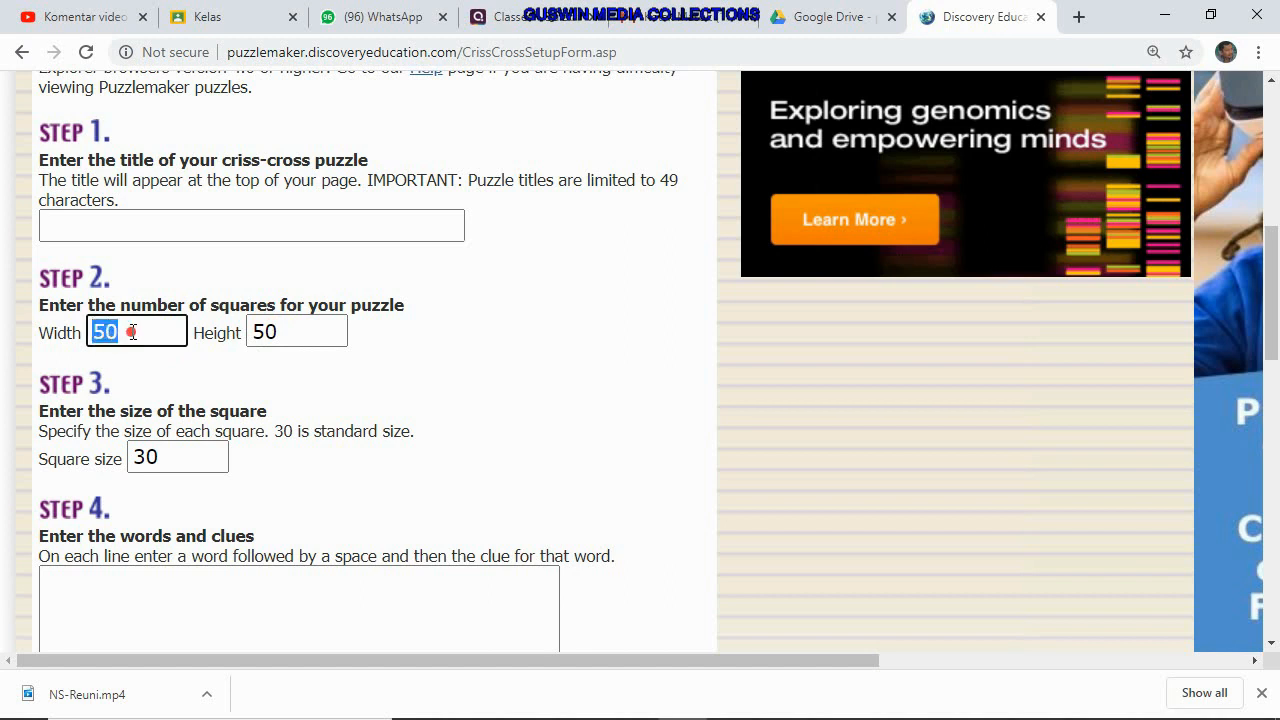
pyautogui.write('22')
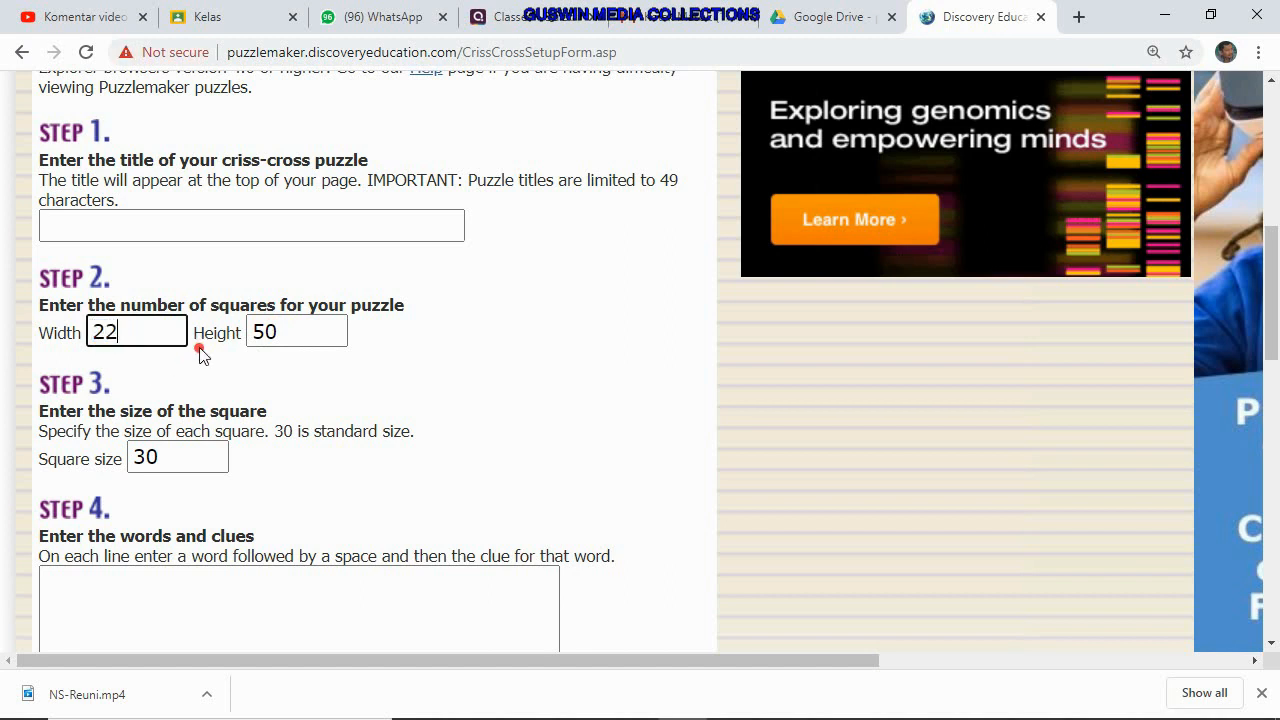
pyautogui.moveTo(250, 328); pyautogui.dragTo(282, 328)
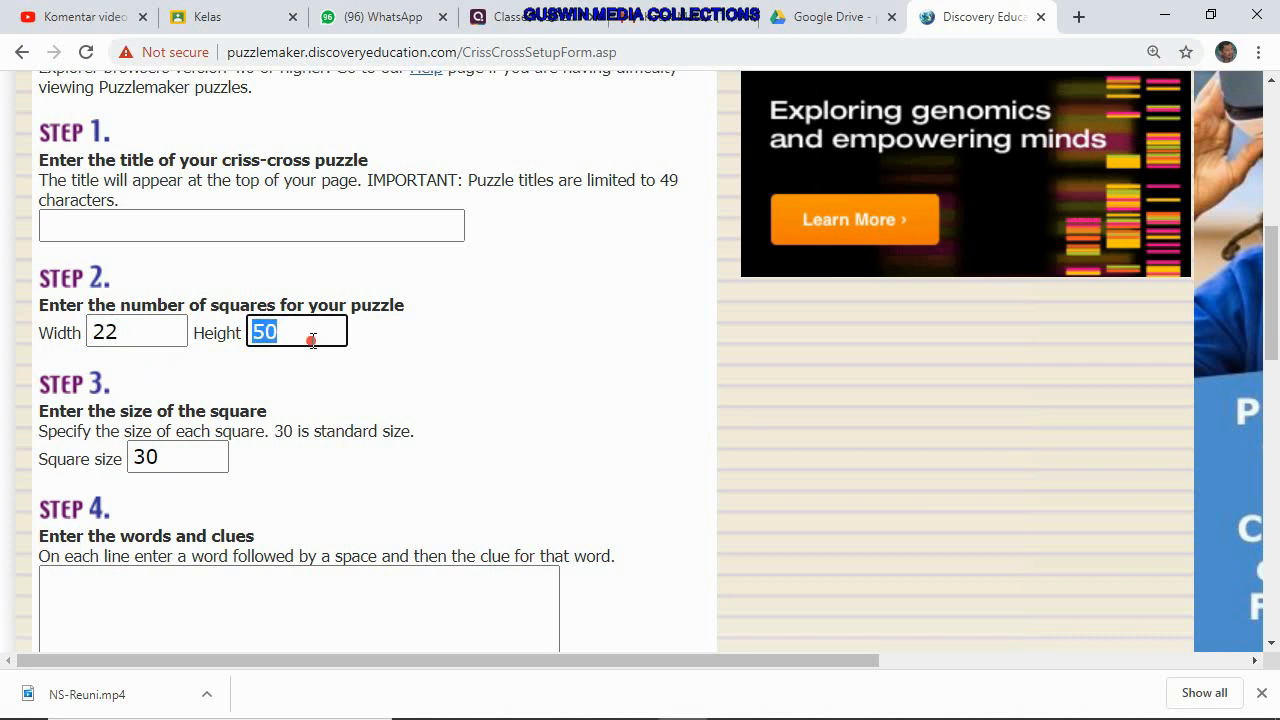
pyautogui.write('20')
# Switch to the APBN & APBD document in Word and go to the word and clue list near its beginning
pyautogui.scroll(-3, 300, 408)
pyautogui.click(244, 286)
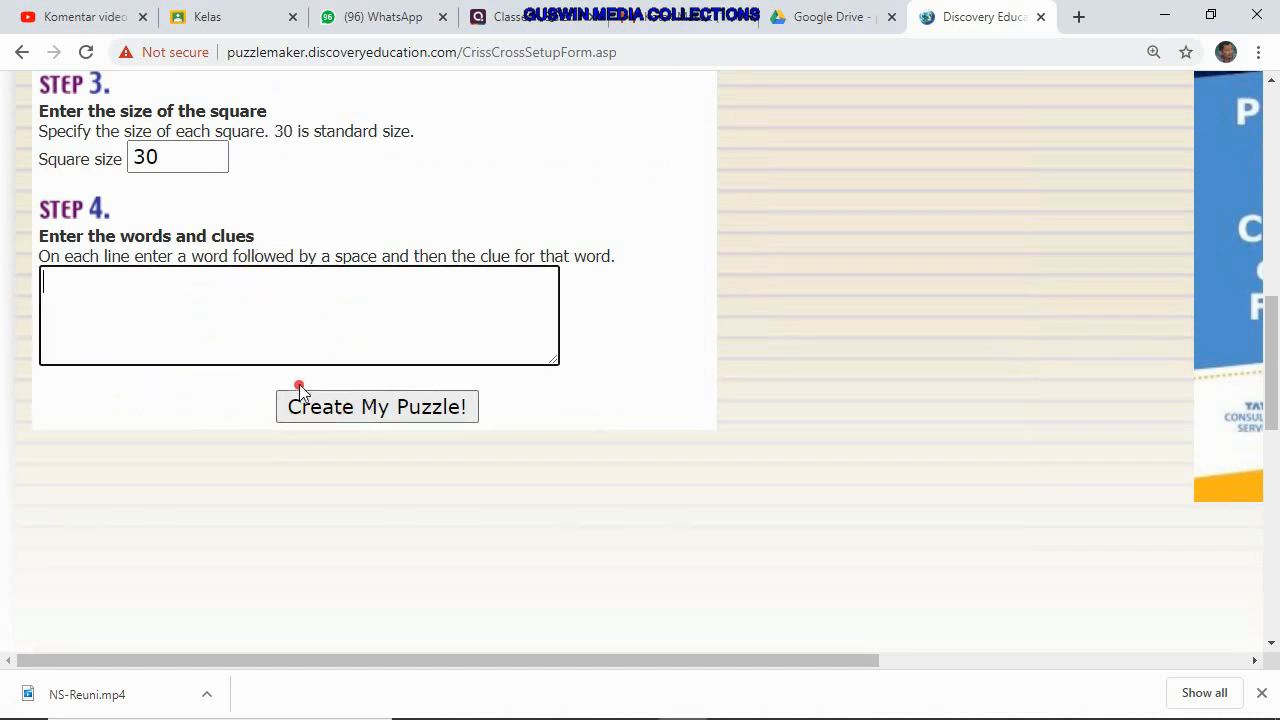
pyautogui.scroll(1, 315, 372)
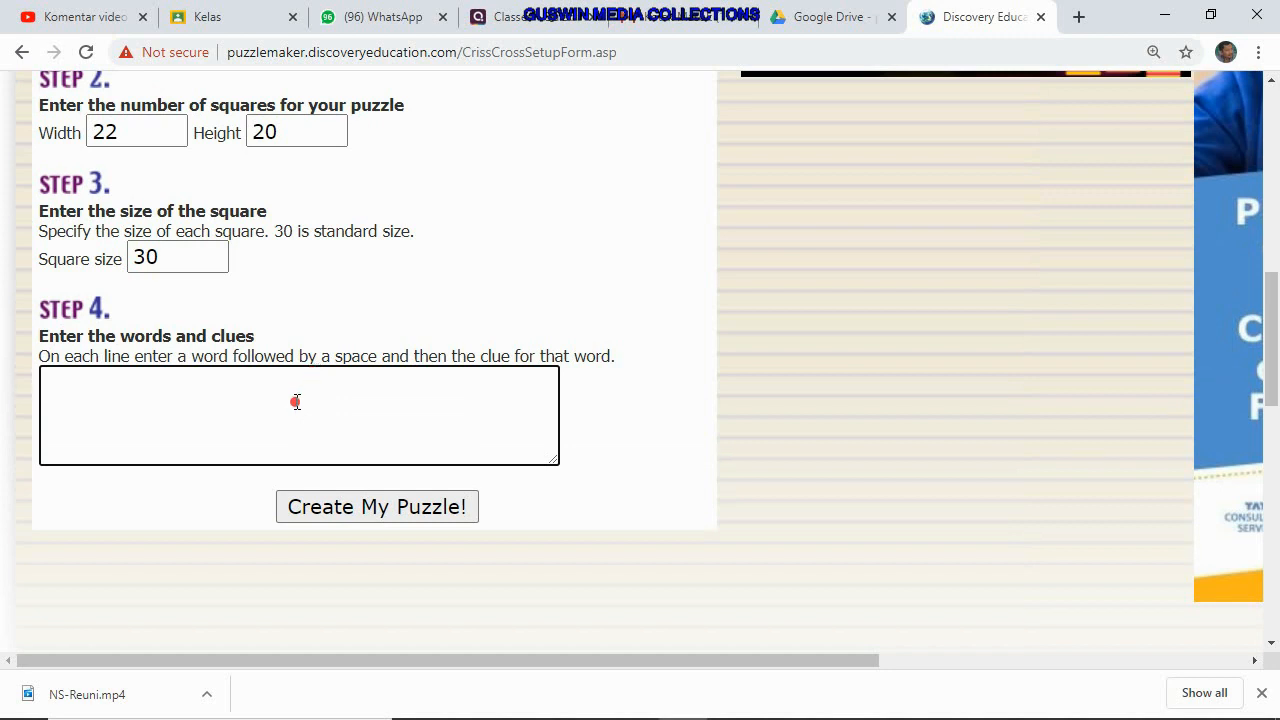
pyautogui.moveTo(822, 715)
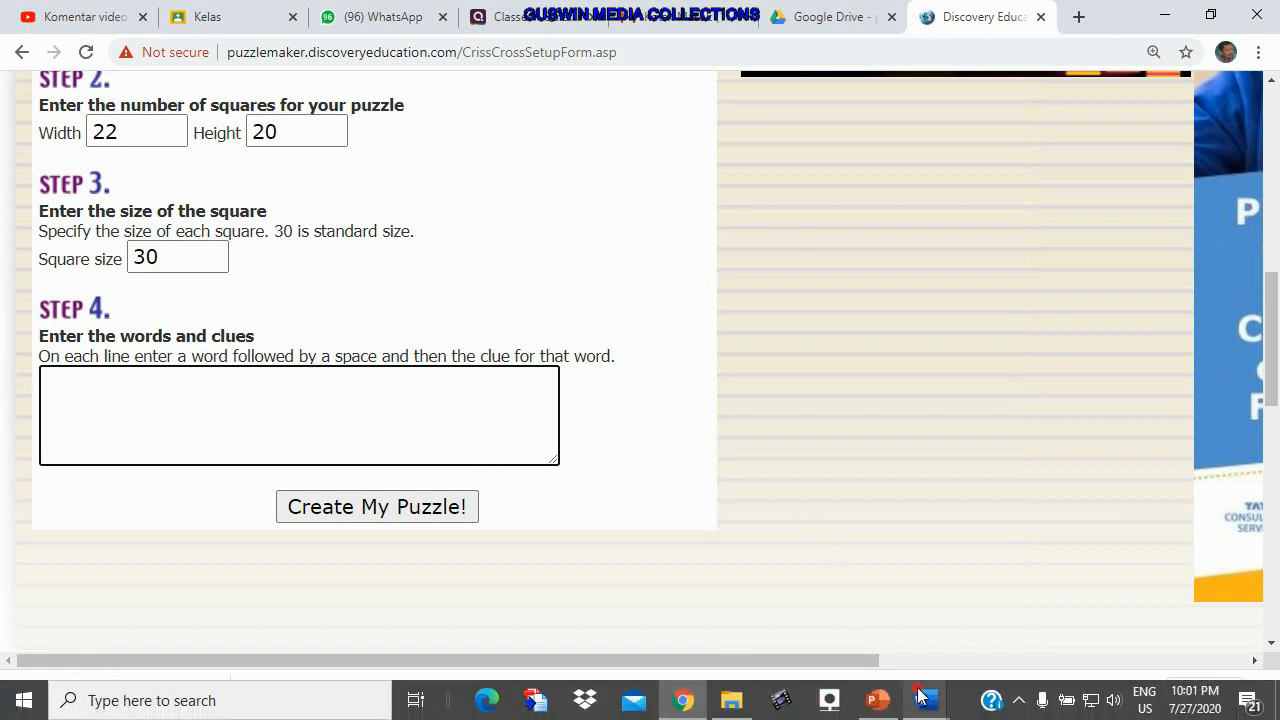
pyautogui.moveTo(926, 708)
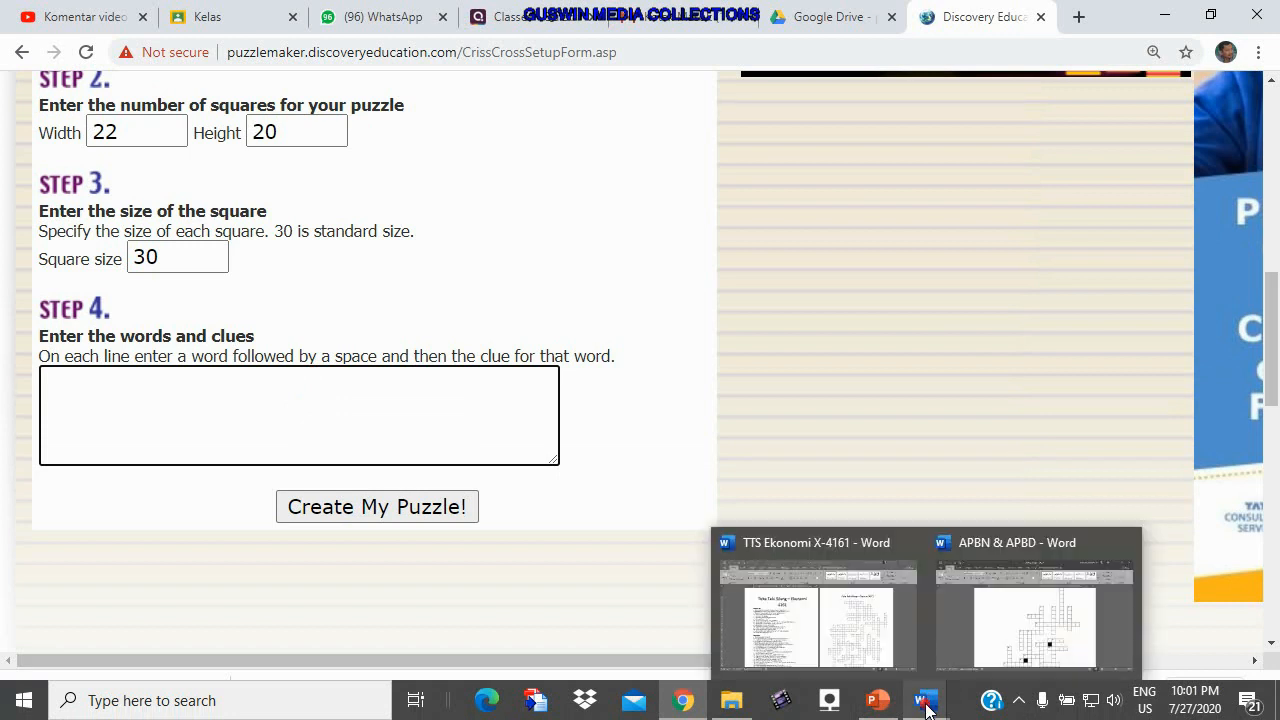
pyautogui.click(1030, 625)
pyautogui.moveTo(1272, 552); pyautogui.dragTo(1270, 122)
pyautogui.scroll(-3, 759, 494)
pyautogui.scroll(2, 759, 495)
pyautogui.scroll(5, 711, 500)
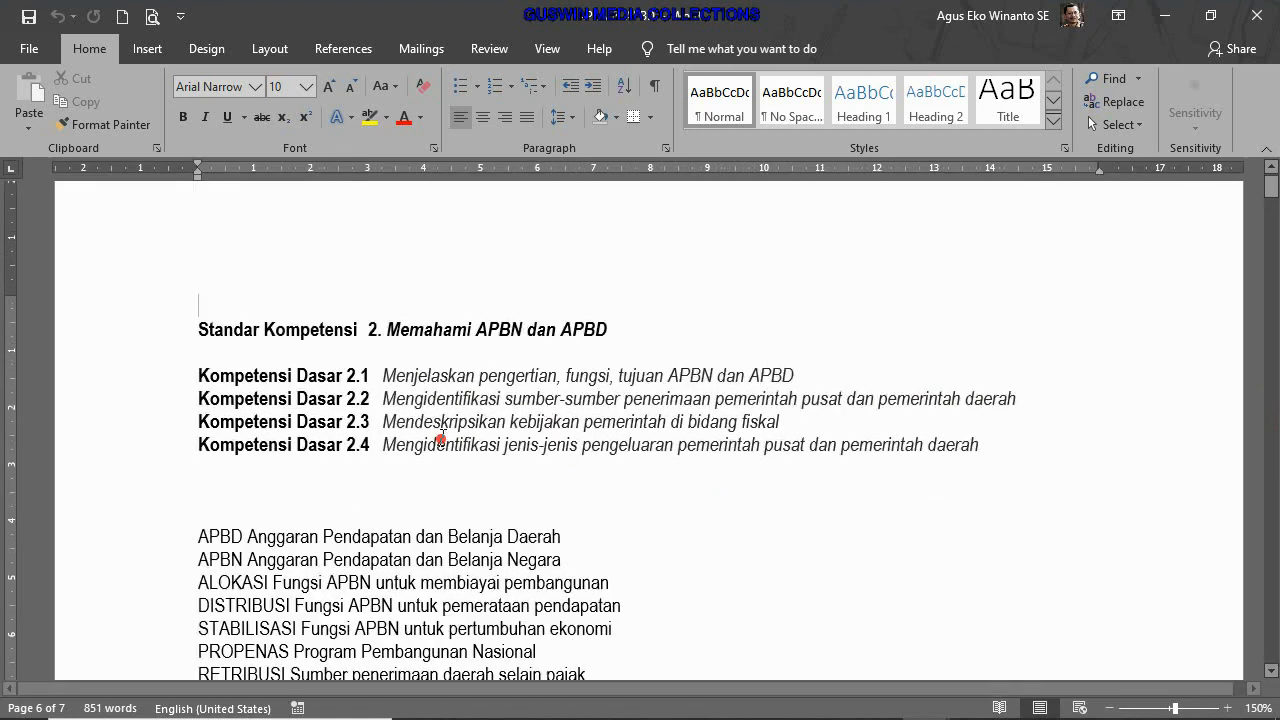
# Examine how the answer words and their clues are written in the list, using the APBD and ALOKASI lines as examples
pyautogui.scroll(-5, 540, 392)
pyautogui.scroll(1, 537, 388)
pyautogui.scroll(5, 248, 298)
pyautogui.moveTo(198, 273); pyautogui.dragTo(258, 266)
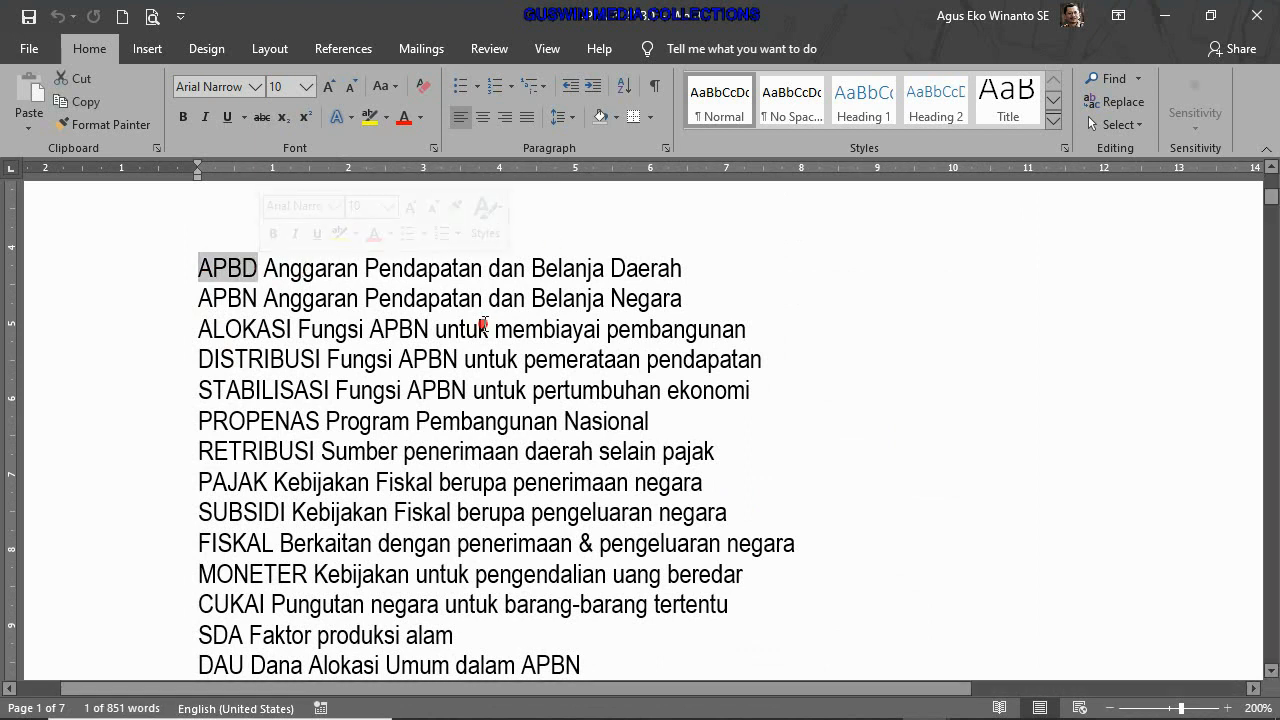
pyautogui.click(386, 320)
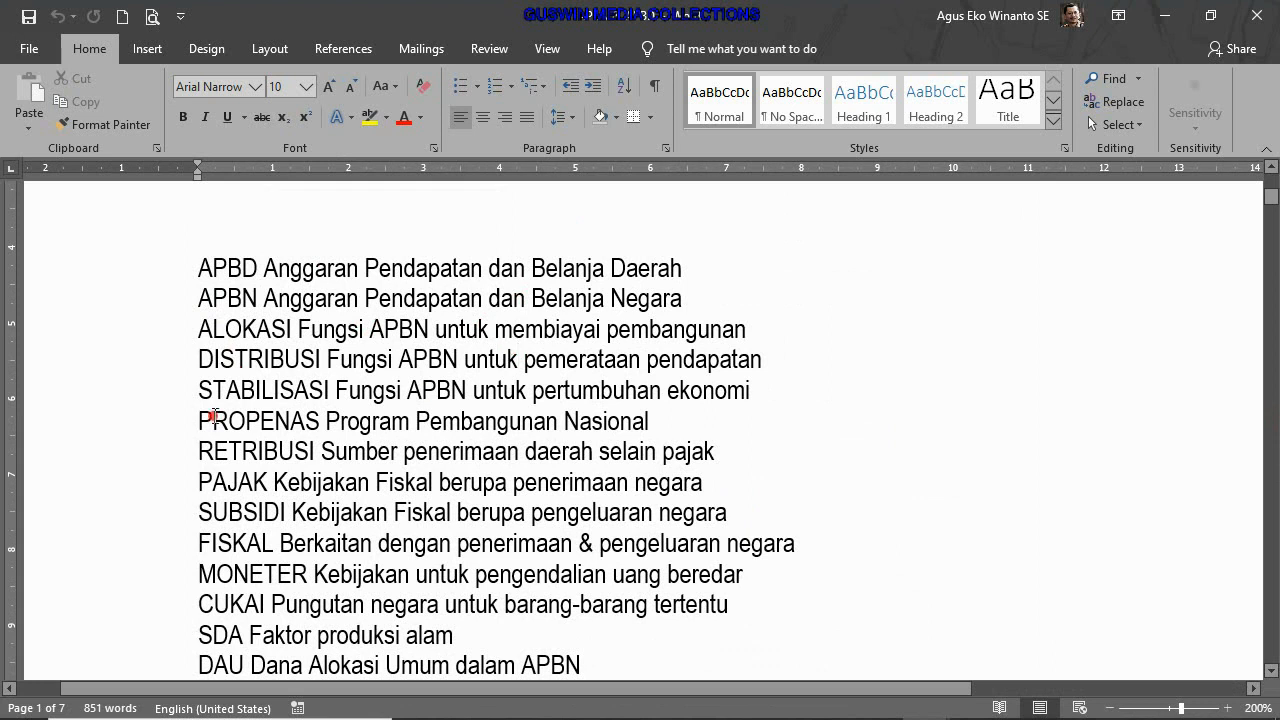
pyautogui.moveTo(197, 326); pyautogui.dragTo(296, 329)
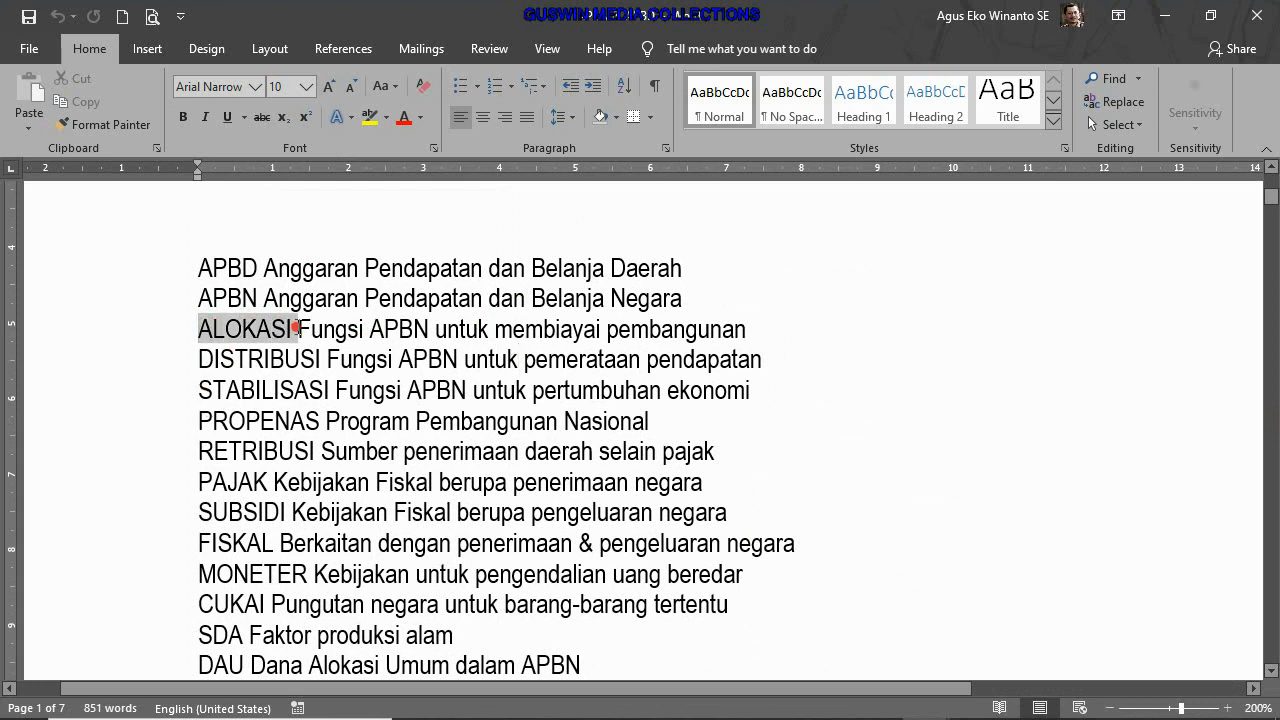
pyautogui.click(320, 412)
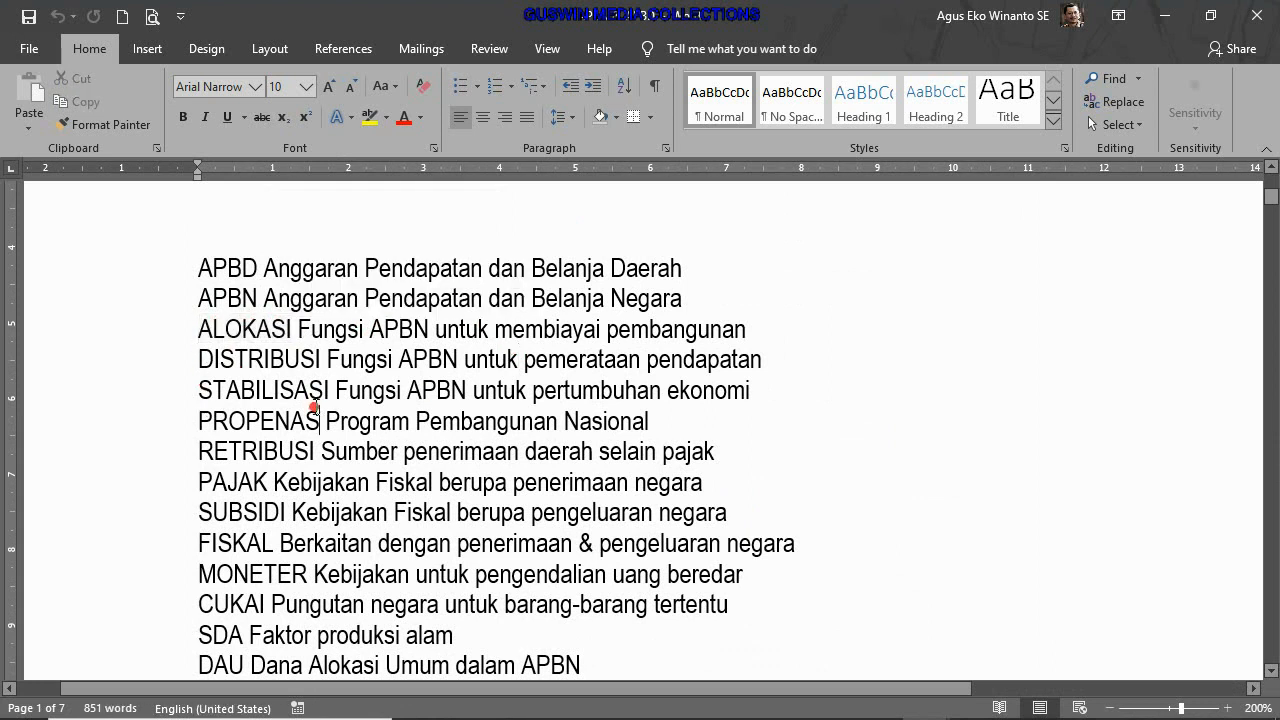
pyautogui.moveTo(203, 366); pyautogui.dragTo(300, 336)
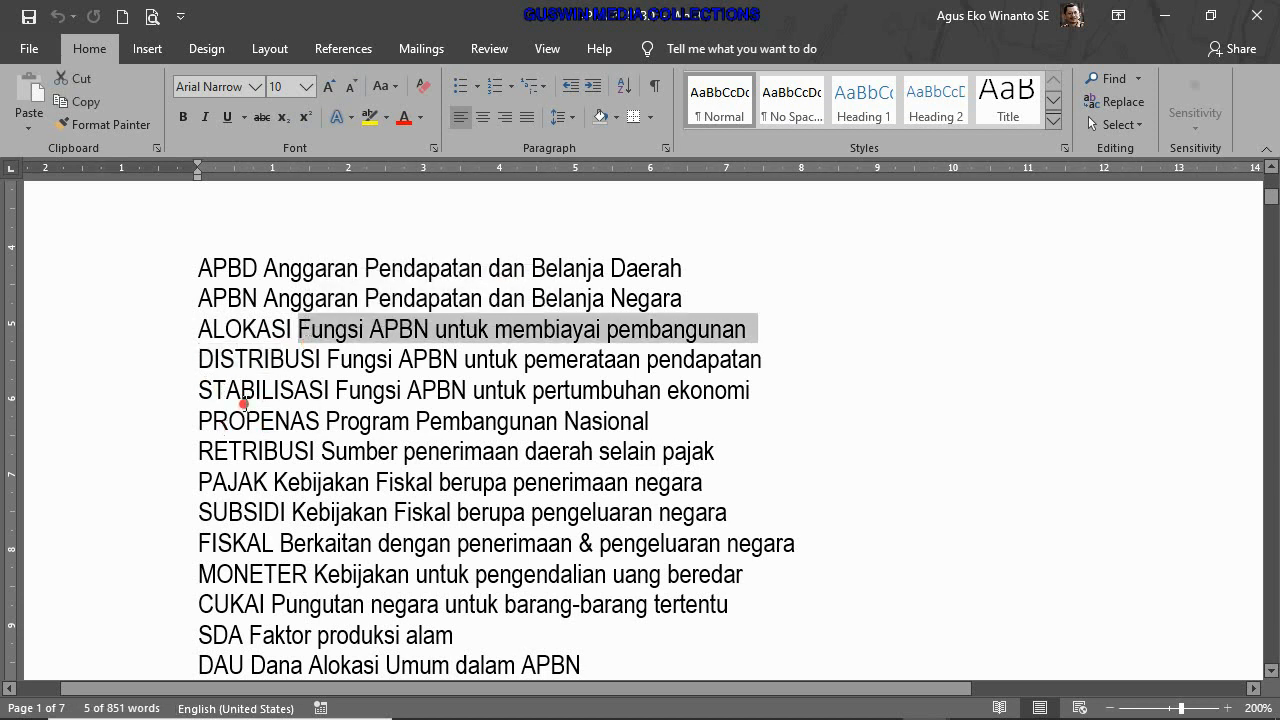
pyautogui.moveTo(202, 276); pyautogui.dragTo(266, 260)
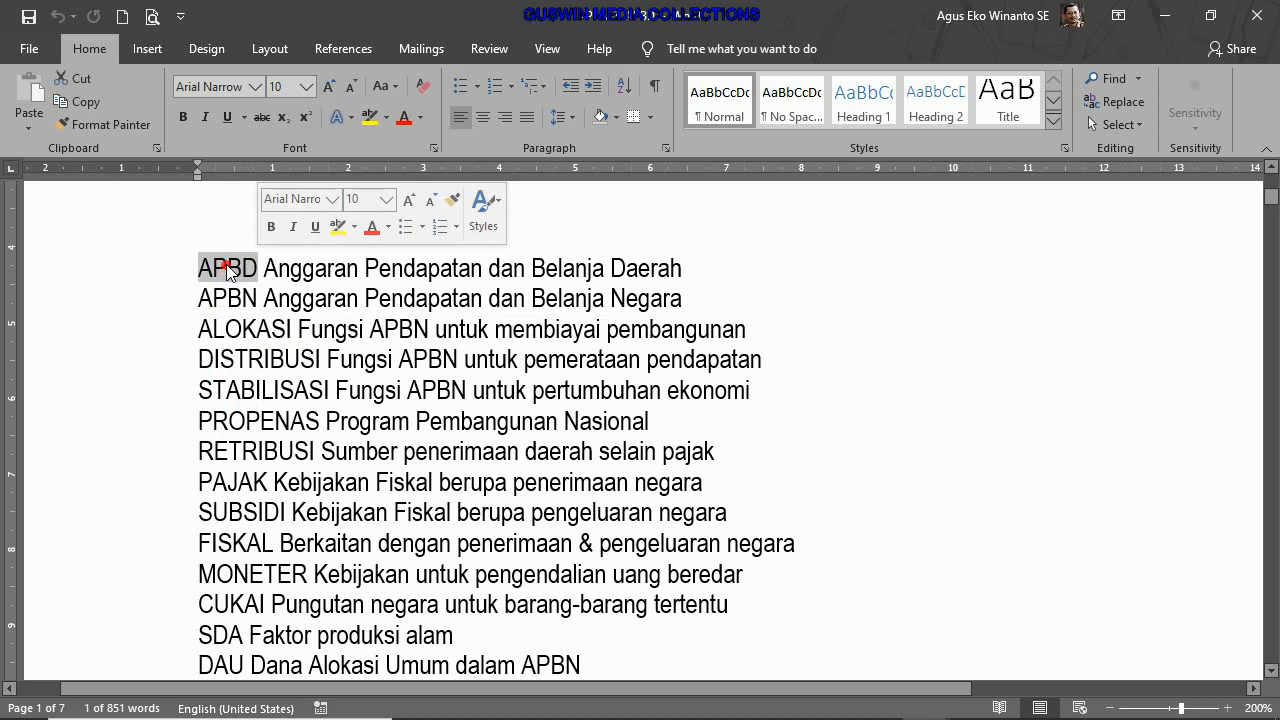
pyautogui.click(471, 390)
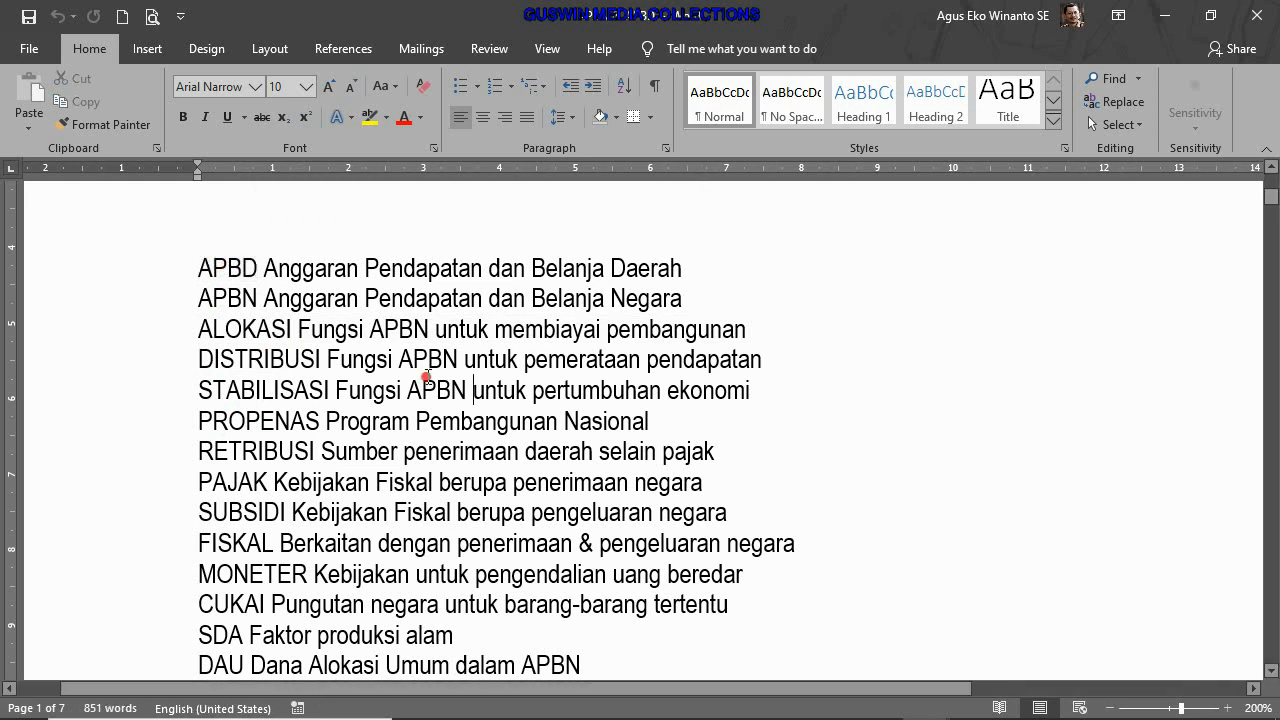
# Look through the word and clue list at a smaller zoom, checking the layout of single entries such as the ALOKASI line
pyautogui.scroll(-3, 424, 380)
pyautogui.scroll(4, 424, 380)
pyautogui.keyDown('ctrl'); pyautogui.scroll(-1, 422, 385); pyautogui.keyUp('ctrl')
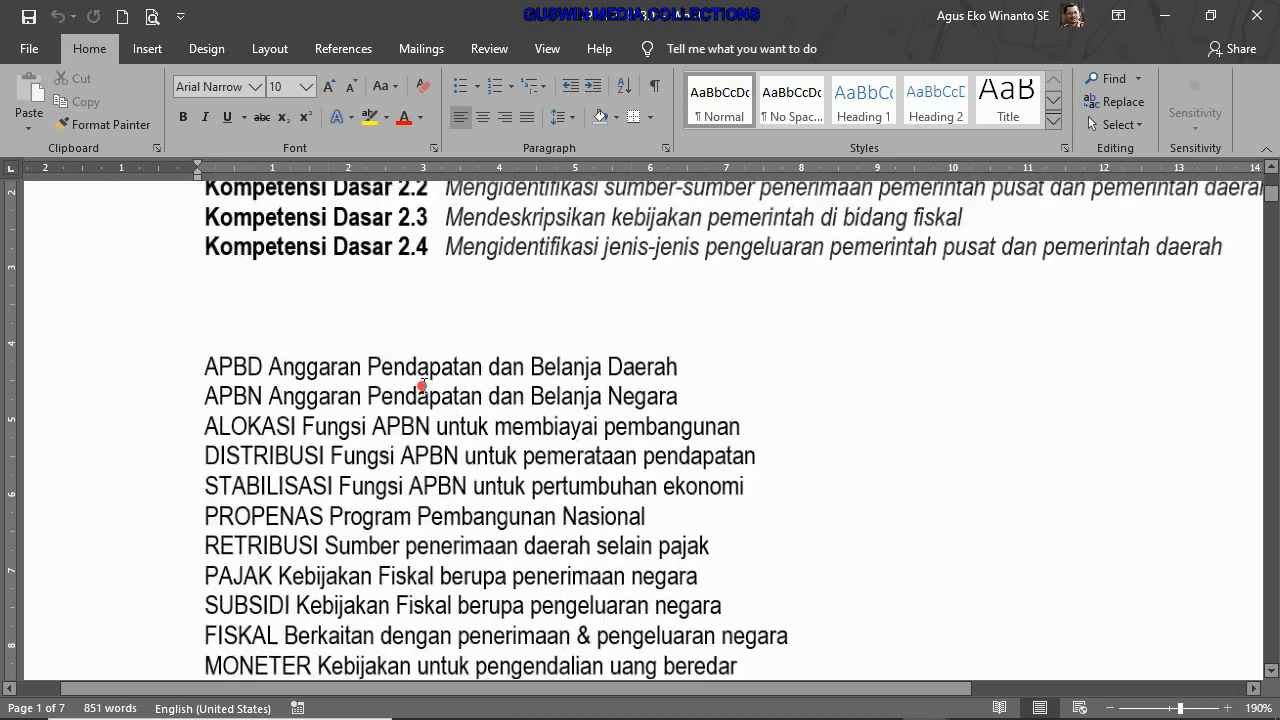
pyautogui.keyDown('ctrl'); pyautogui.scroll(-3, 422, 386); pyautogui.keyUp('ctrl')
pyautogui.scroll(-2, 422, 384)
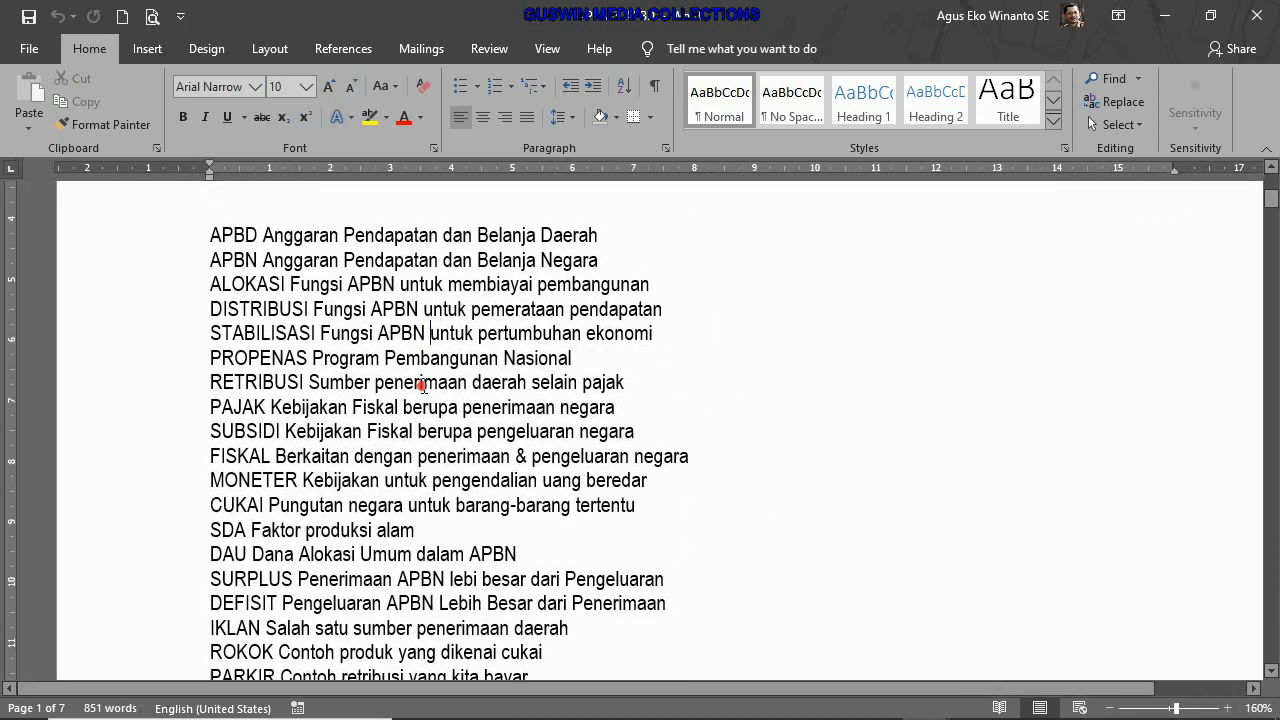
pyautogui.scroll(-2, 608, 330)
pyautogui.scroll(2, 571, 354)
pyautogui.click(195, 262)
pyautogui.click(194, 288)
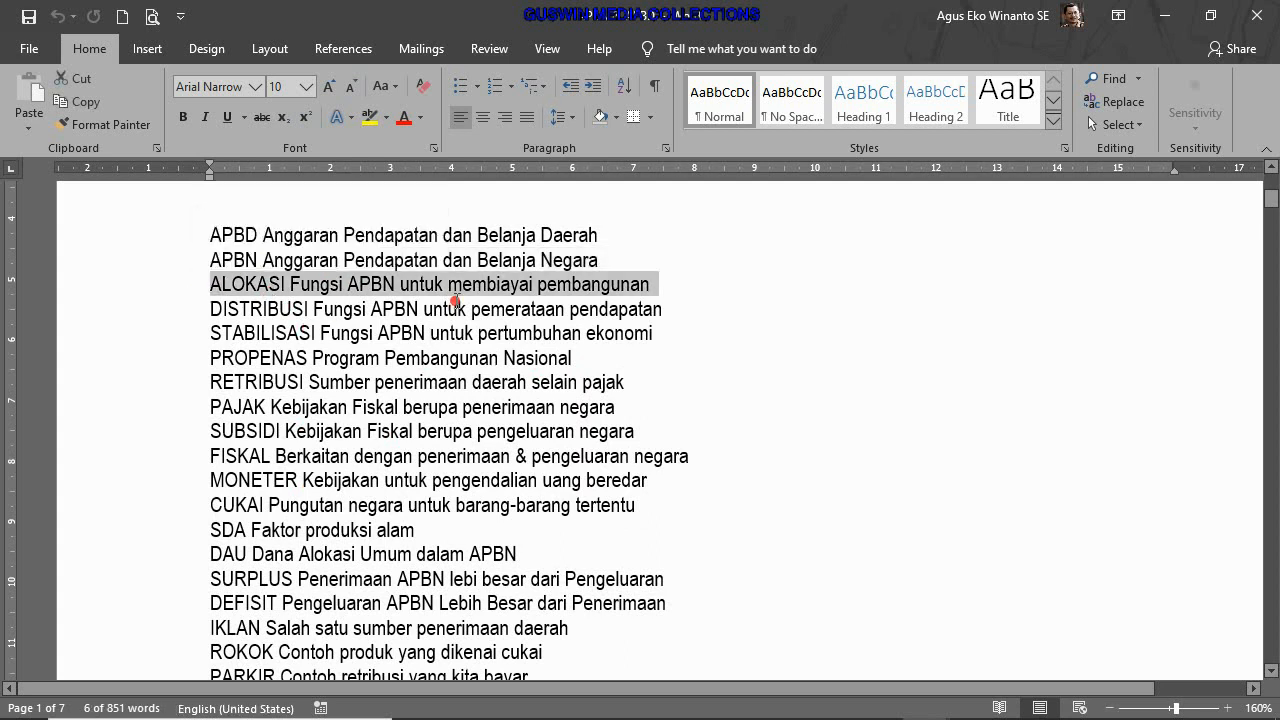
pyautogui.click(458, 303)
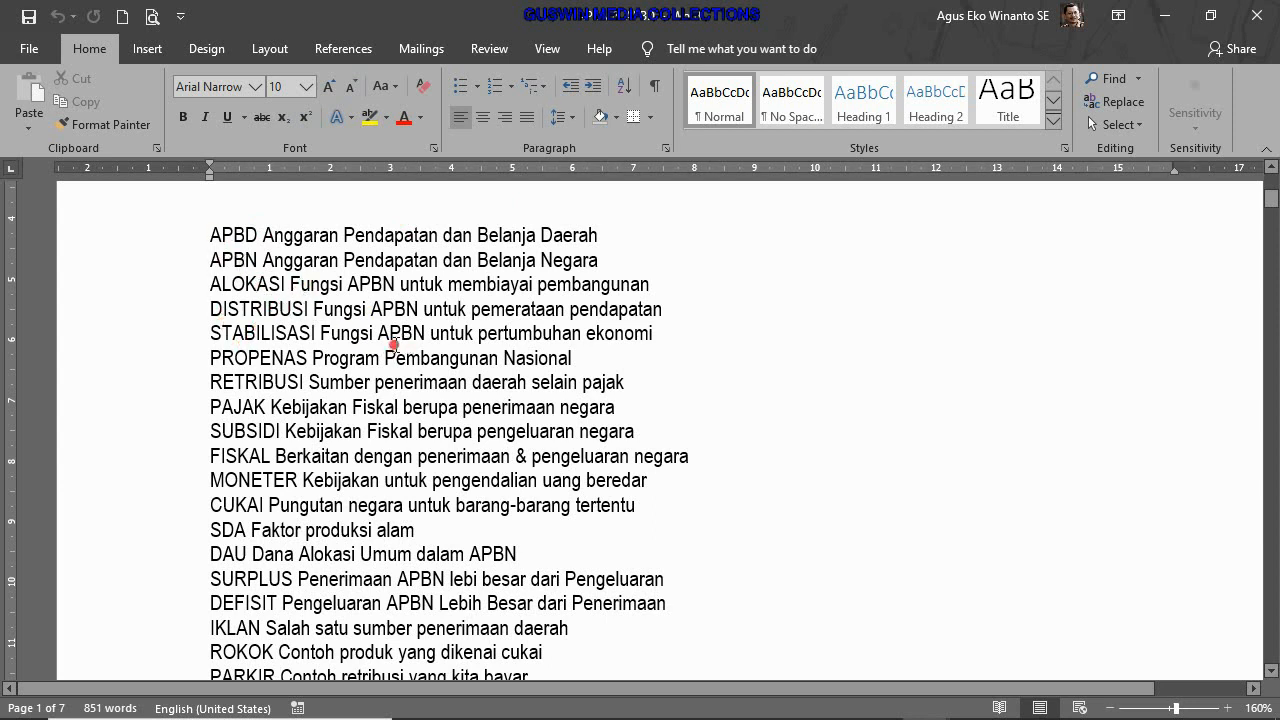
# Copy the whole word and clue list from the APBD line through the PARKIR line
pyautogui.scroll(-1, 472, 565)
pyautogui.scroll(1, 474, 565)
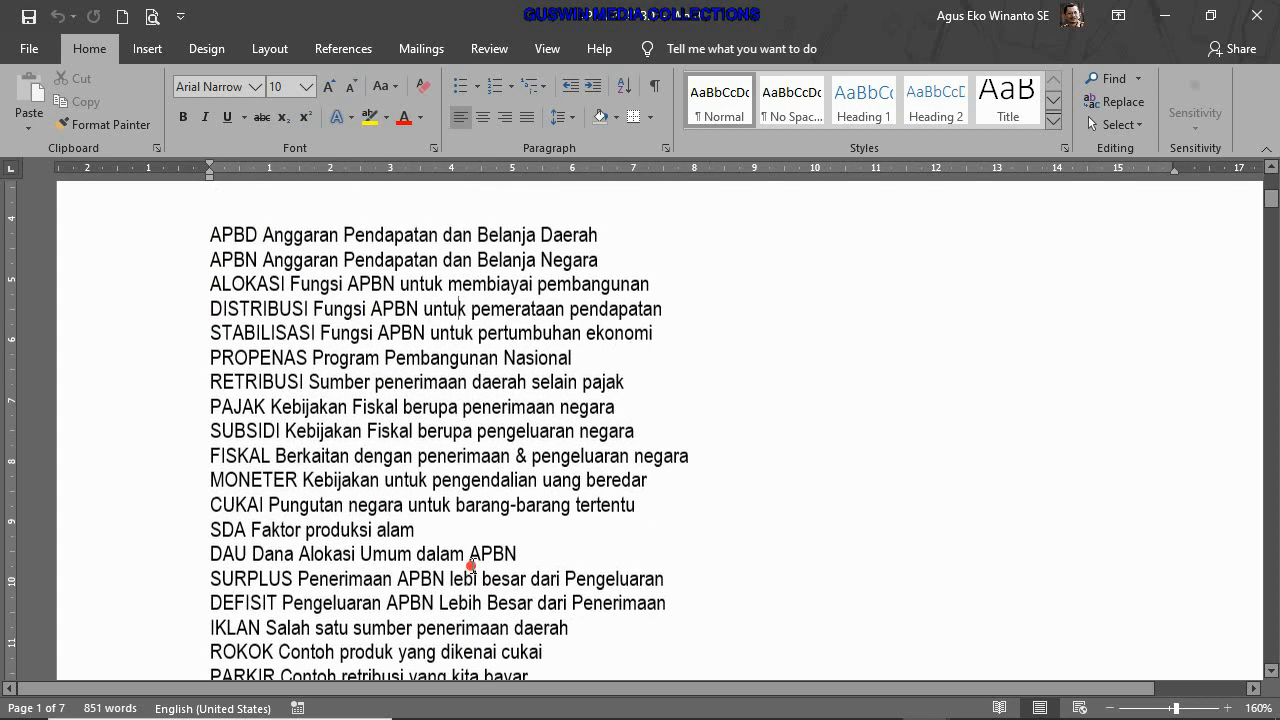
pyautogui.moveTo(207, 233); pyautogui.dragTo(537, 527)
pyautogui.rightClick(396, 352)
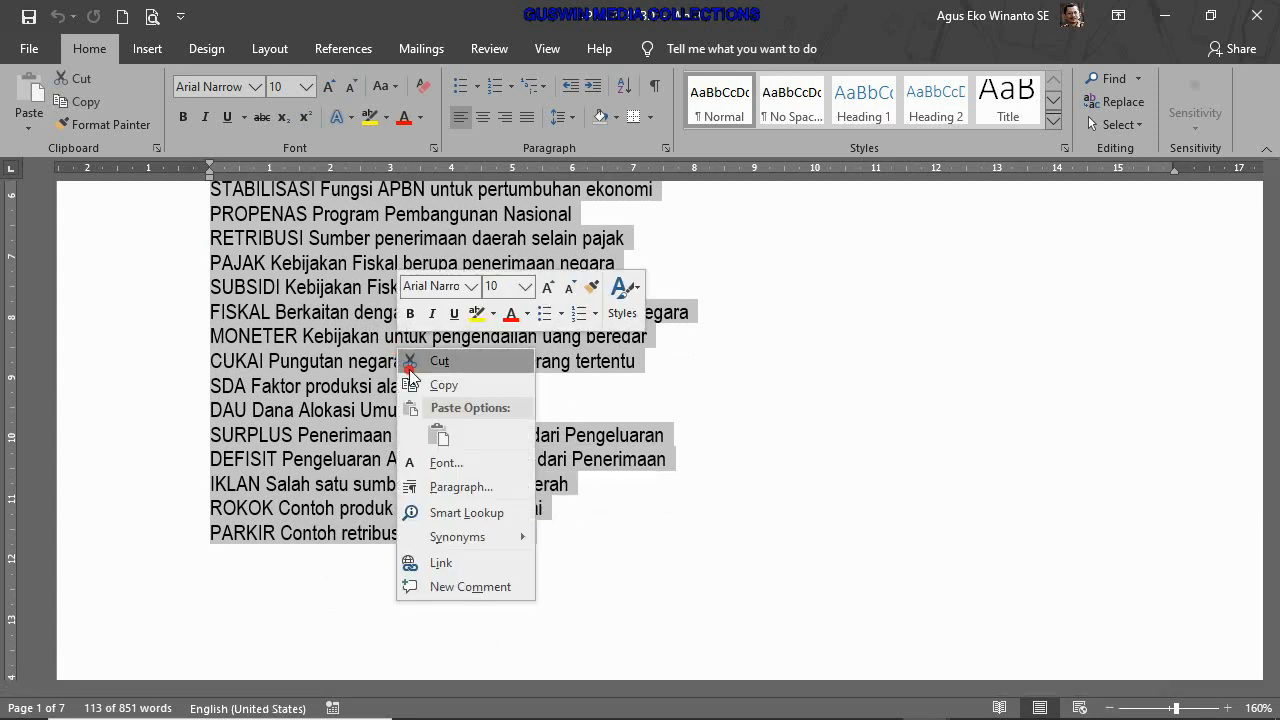
pyautogui.click(440, 383)
# Switch to the Puzzlemaker form in Chrome, paste the list as the words and clues, and remove the trailing blank line
pyautogui.moveTo(612, 717)
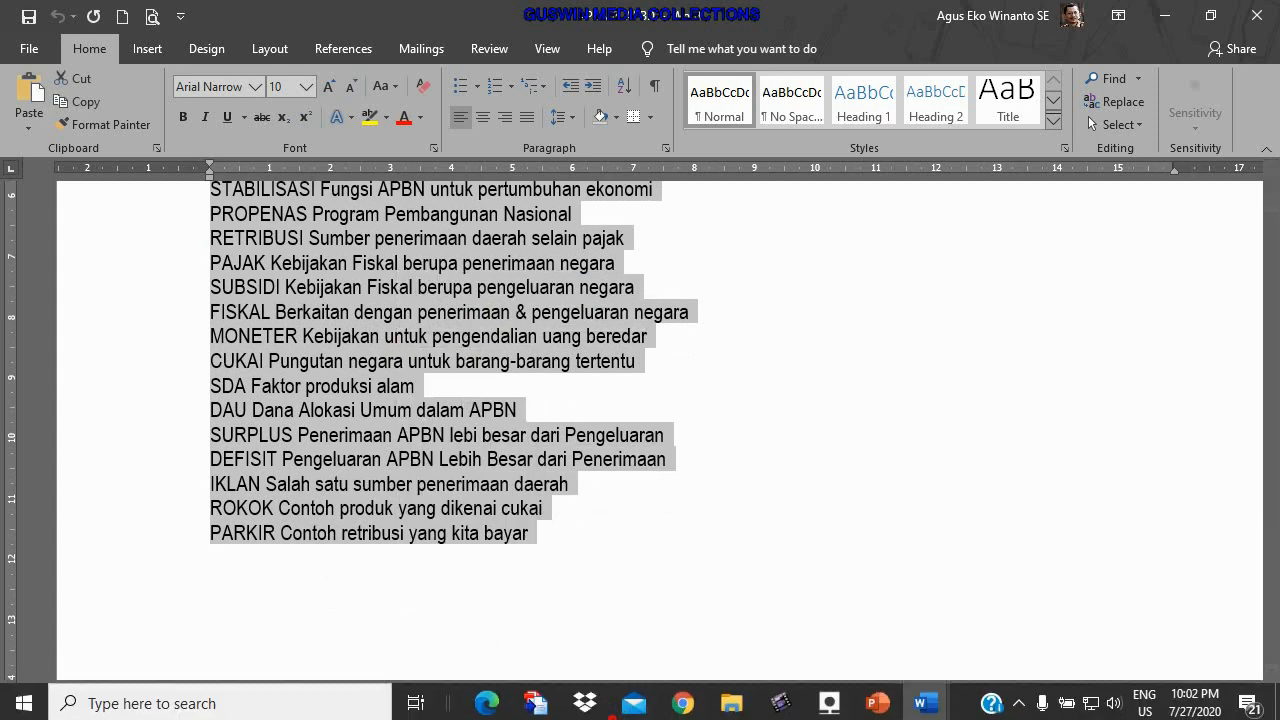
pyautogui.click(682, 703)
pyautogui.click(183, 402)
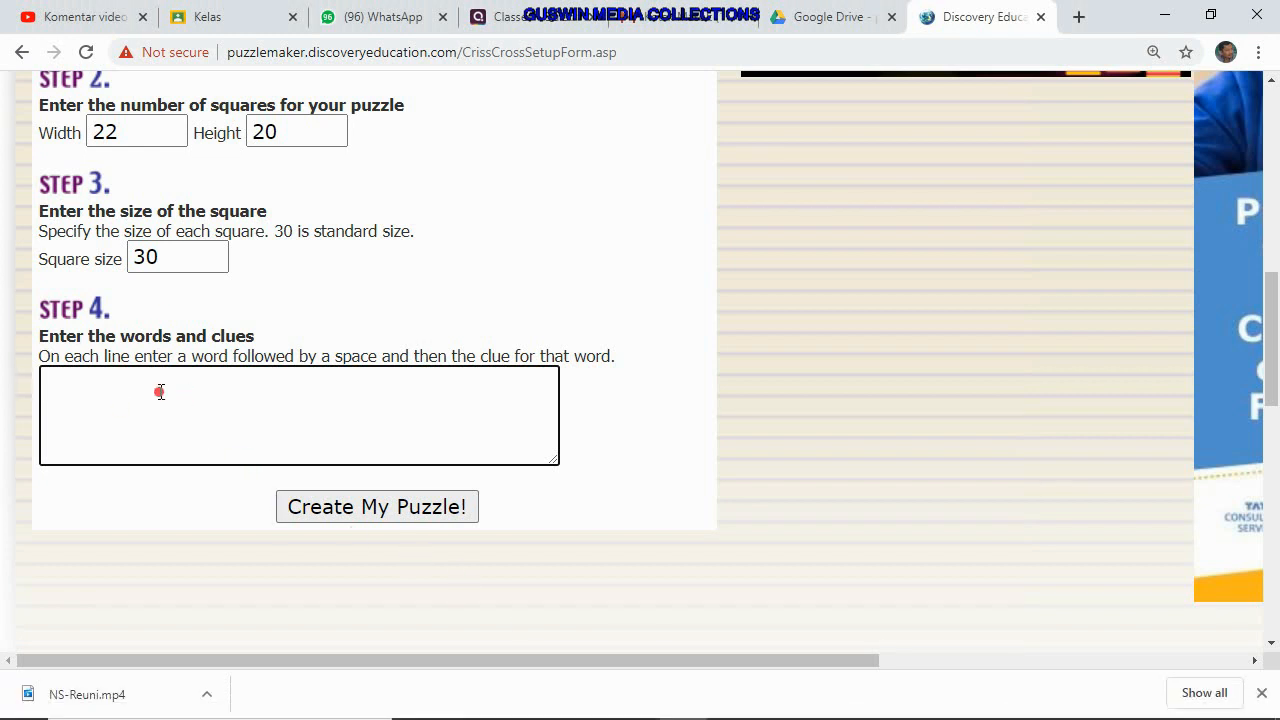
pyautogui.hotkey('ctrl', 'v')
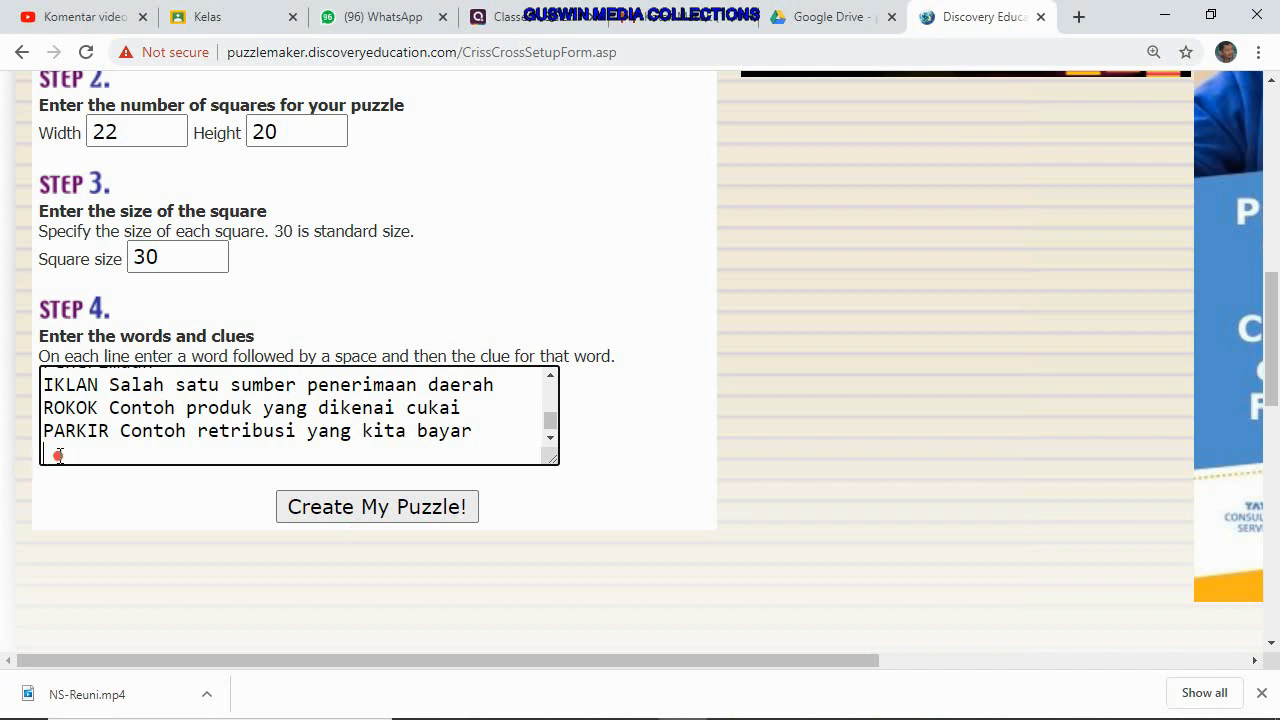
pyautogui.press('BackSpace')
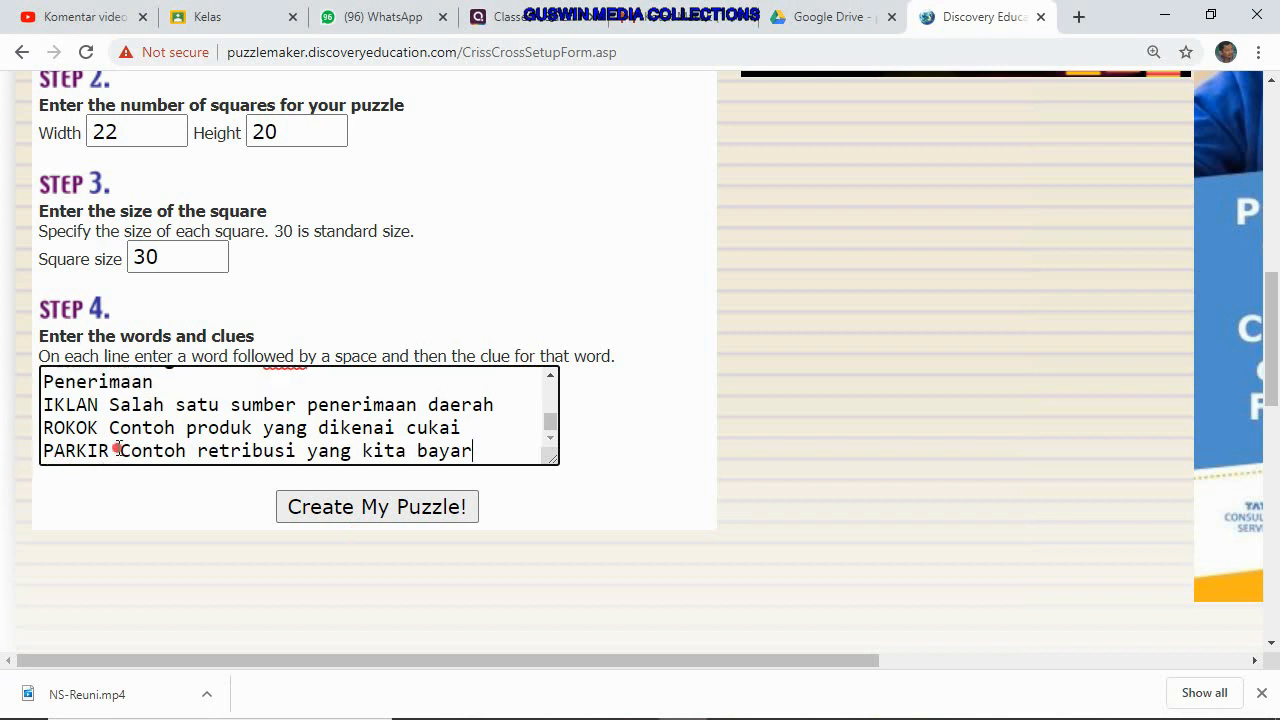
# Enter "TTS TENTANG APBD & APBD" as the criss-cross puzzle's title
pyautogui.scroll(10, 190, 375)
pyautogui.scroll(4, 329, 251)
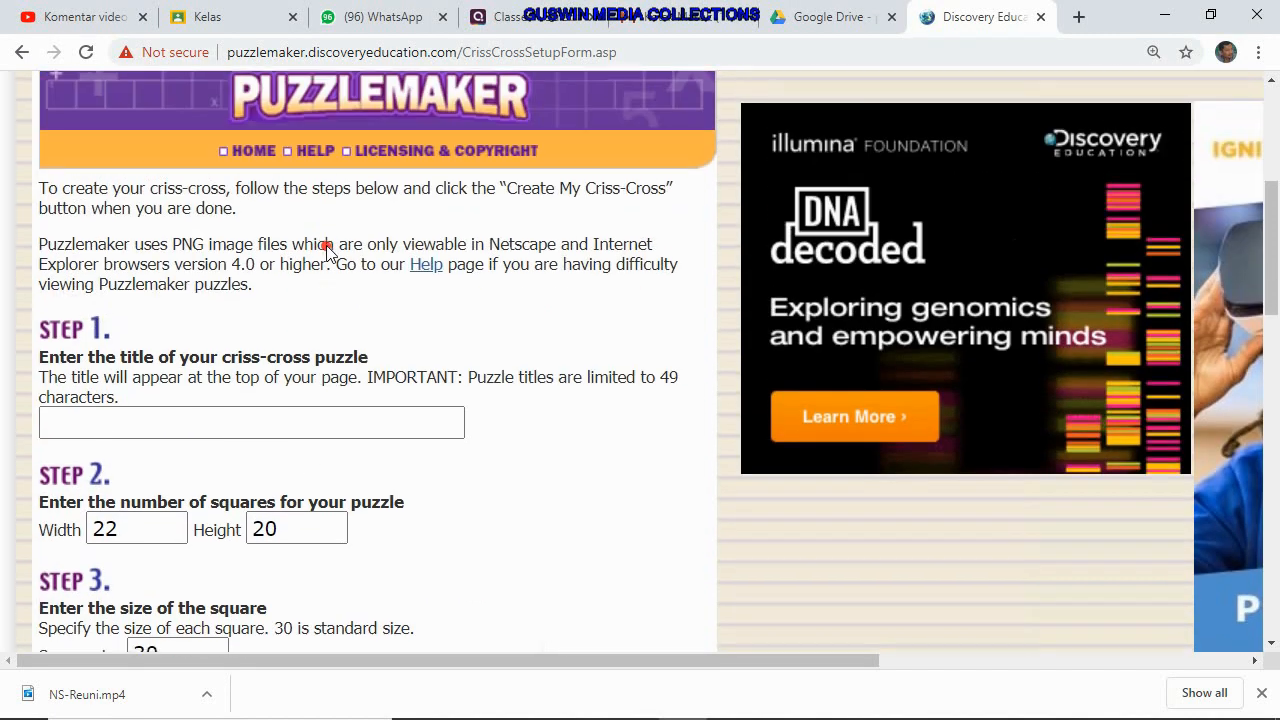
pyautogui.click(251, 427)
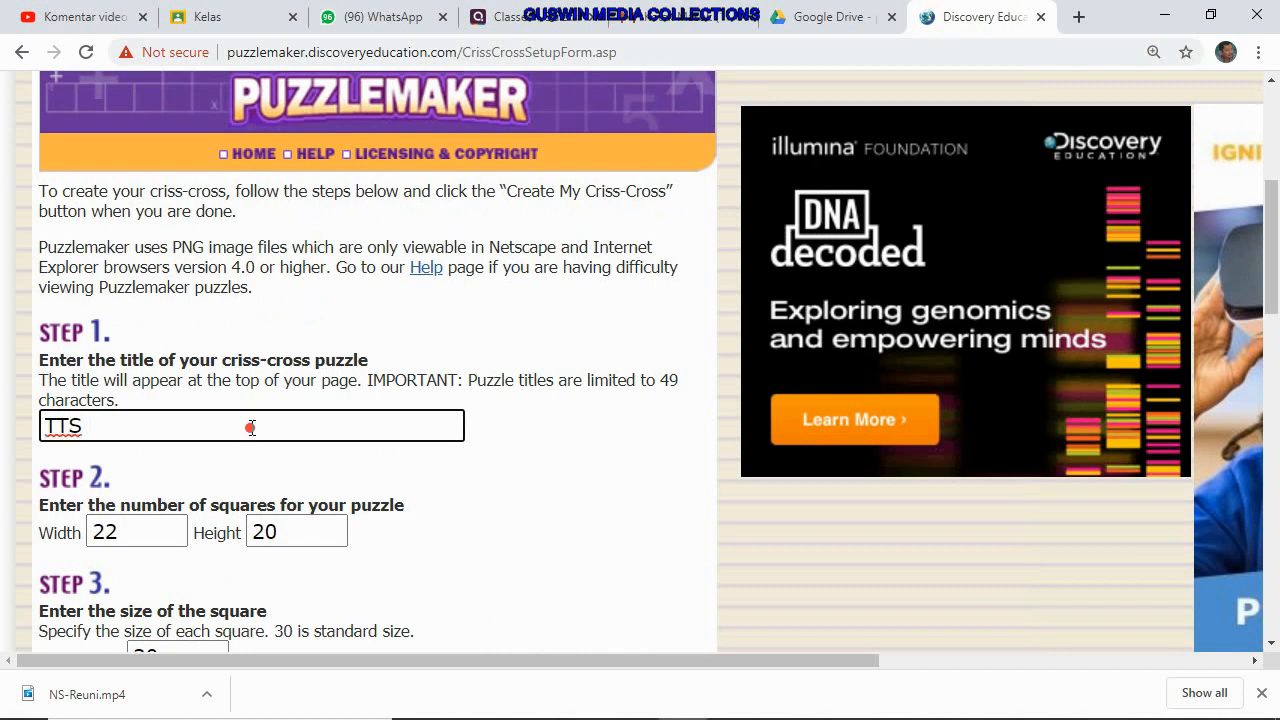
pyautogui.write('TTS TENTANG APBD & APBD')
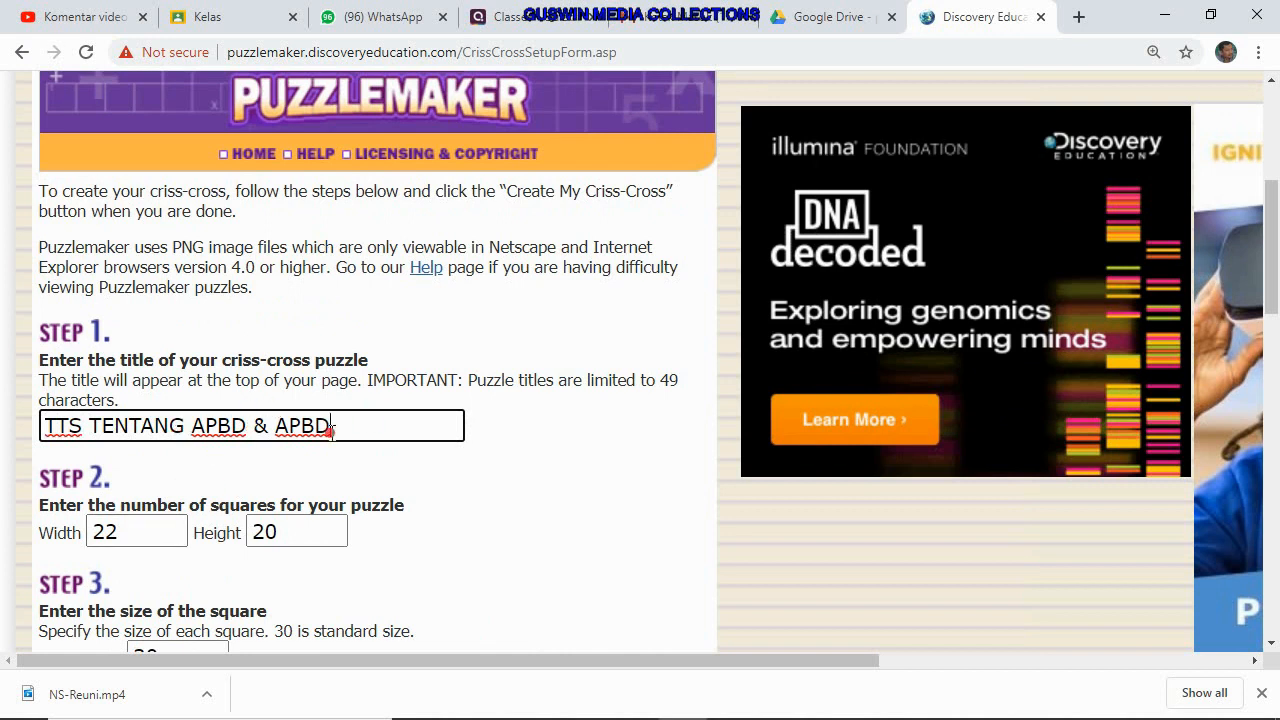
# Review the completed setup form from the title through the number of squares and square size to the words and clues
pyautogui.scroll(-2, 352, 385)
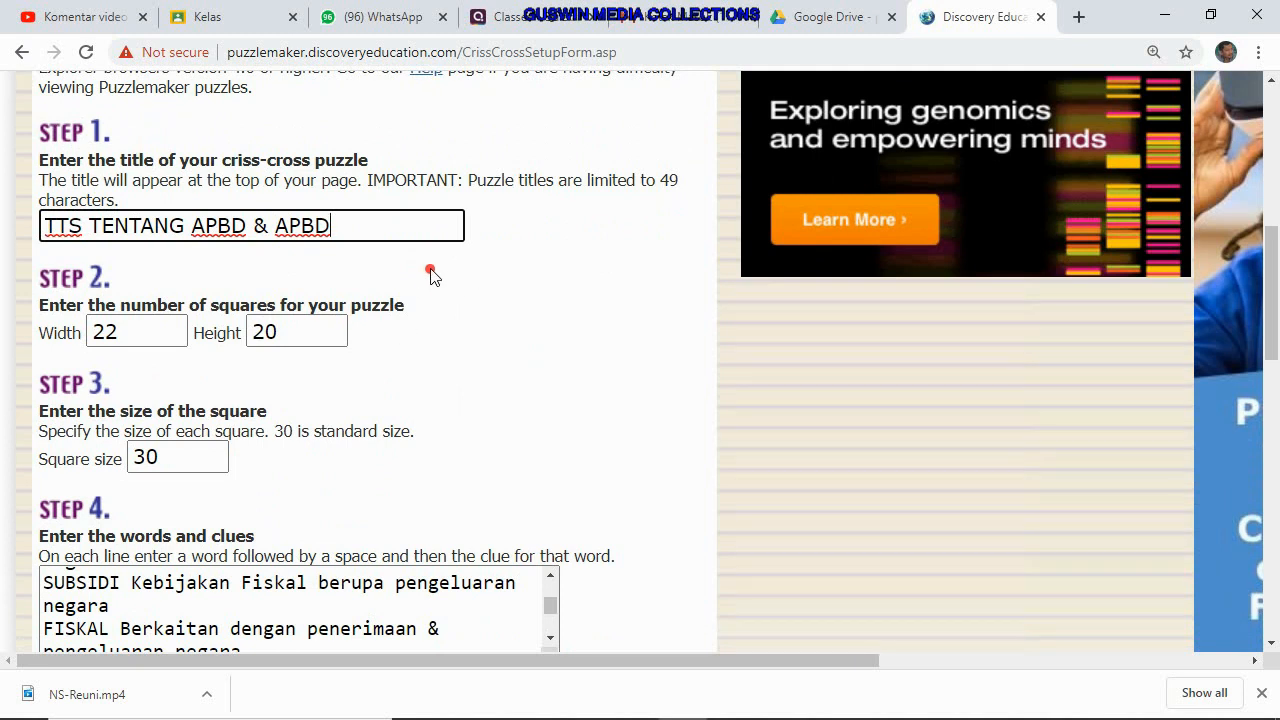
pyautogui.scroll(-1, 429, 274)
pyautogui.scroll(-2, 435, 290)
pyautogui.scroll(8, 432, 292)
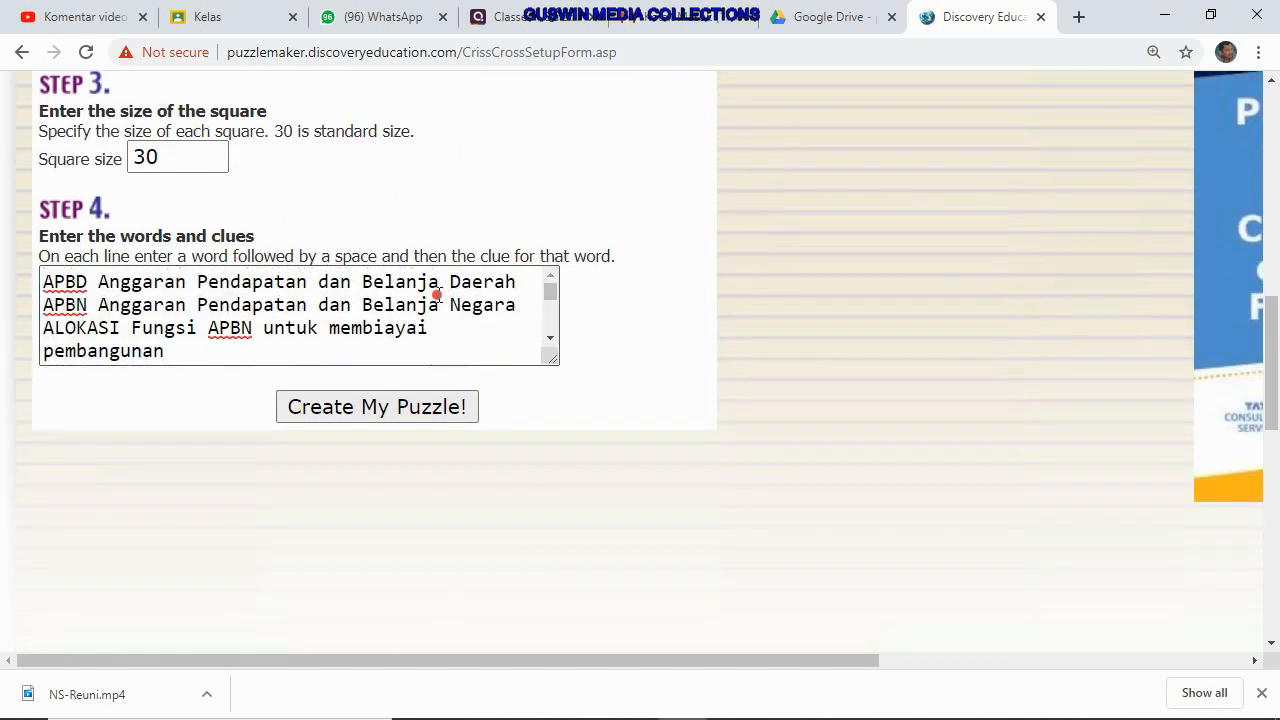
pyautogui.scroll(1, 357, 434)
pyautogui.scroll(-1, 306, 494)
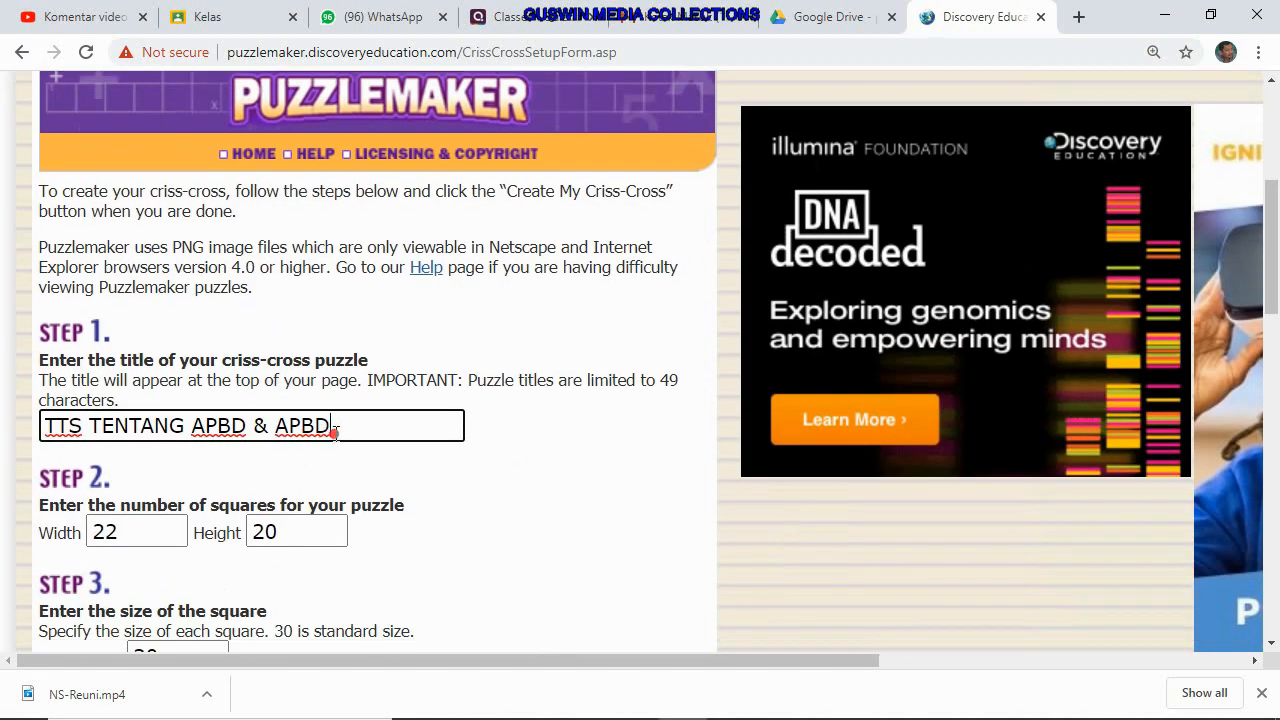
pyautogui.scroll(-2, 354, 420)
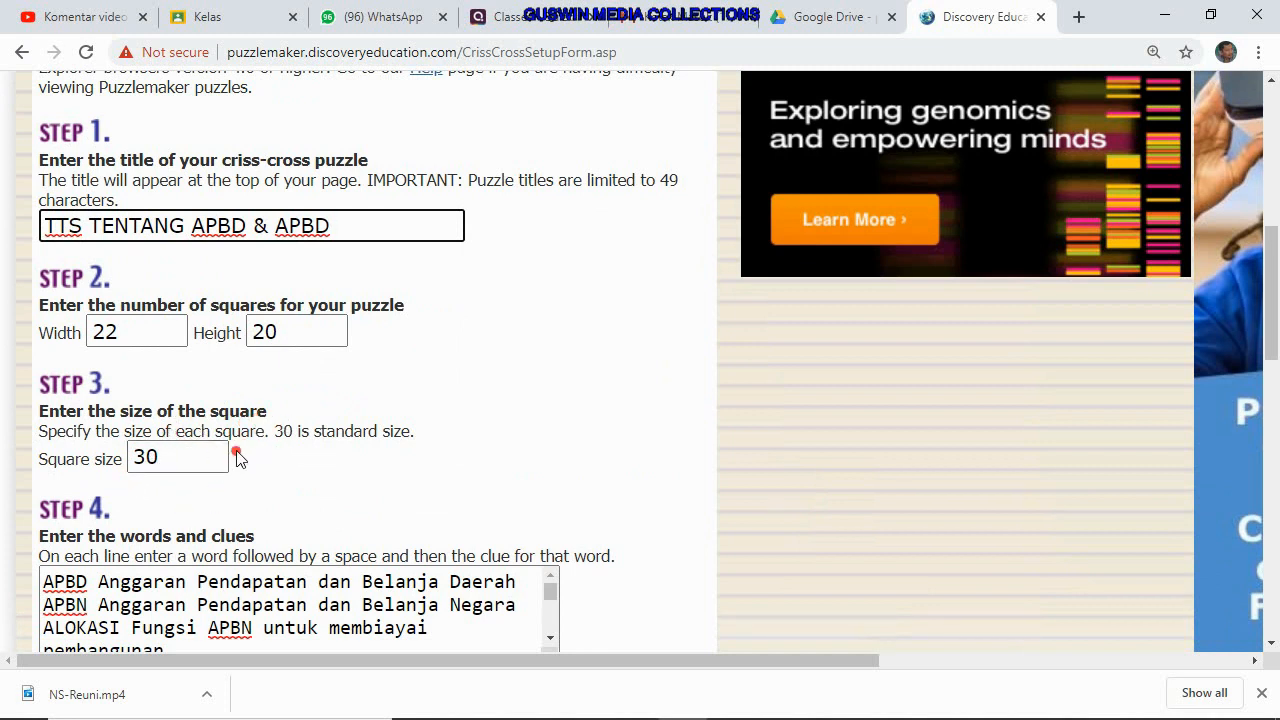
pyautogui.scroll(-2, 233, 459)
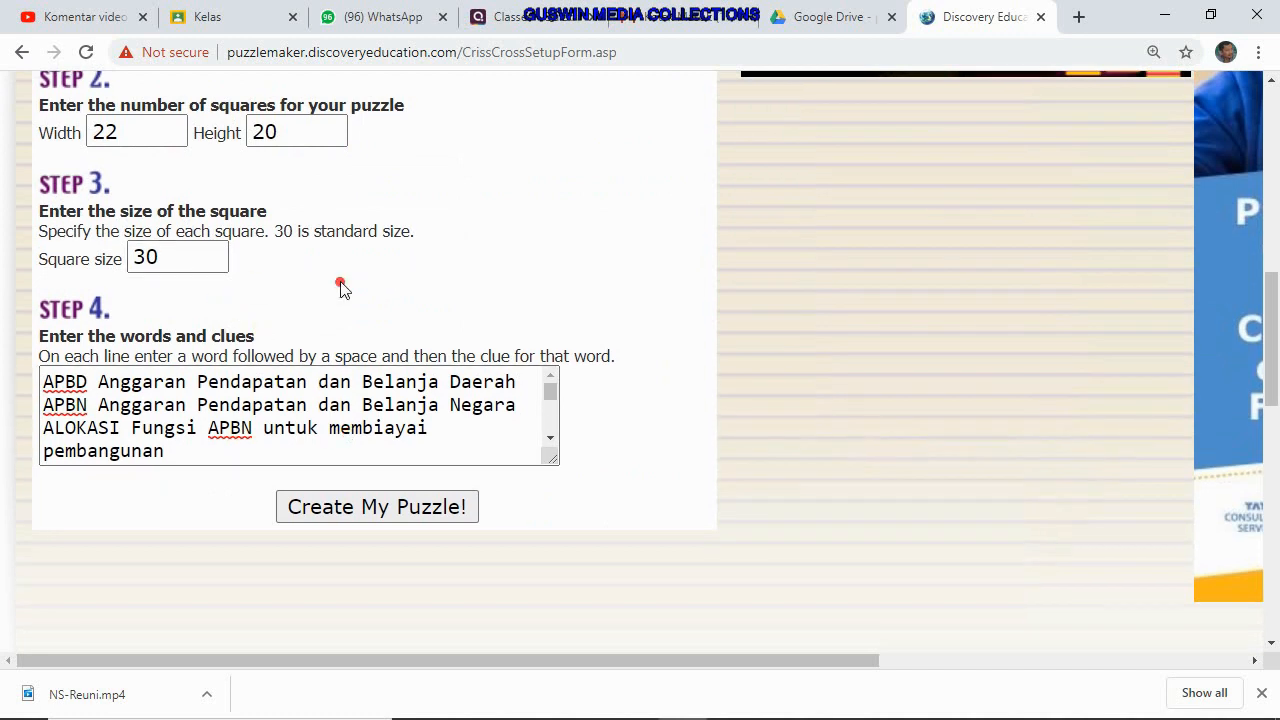
pyautogui.scroll(-1, 340, 288)
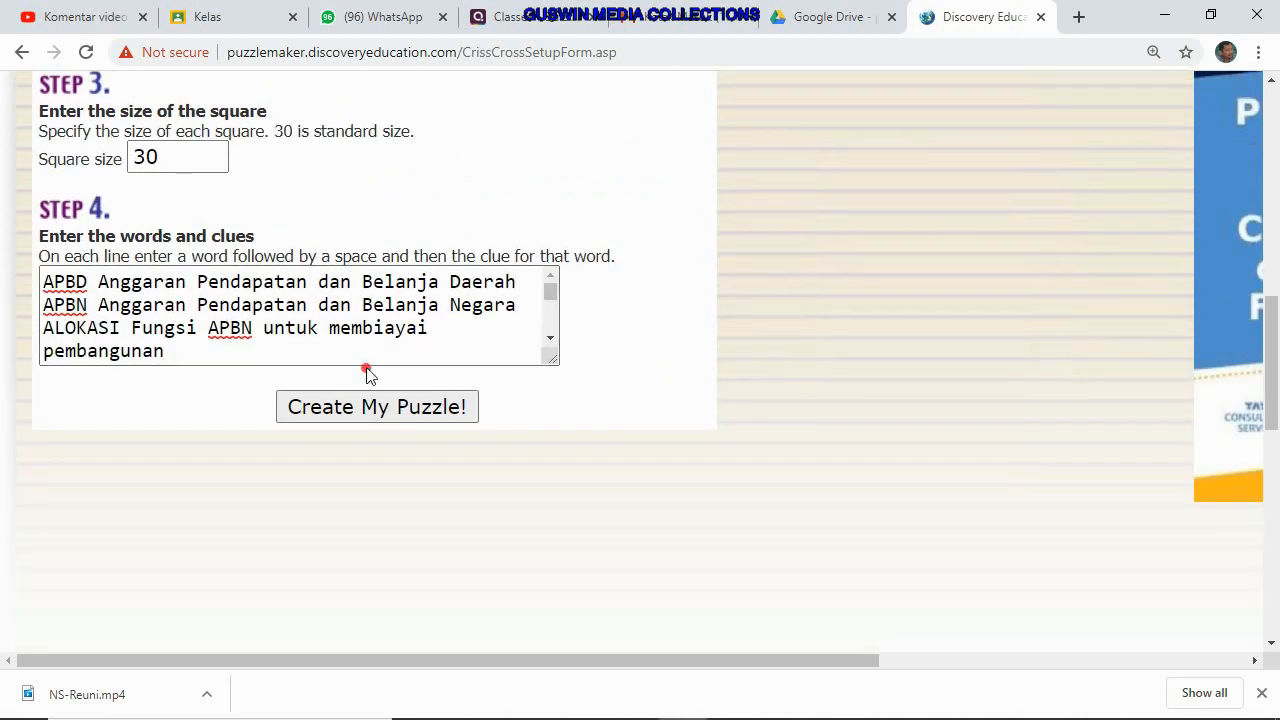
# Generate the criss-cross puzzle from the completed setup form
pyautogui.scroll(-2, 375, 390)
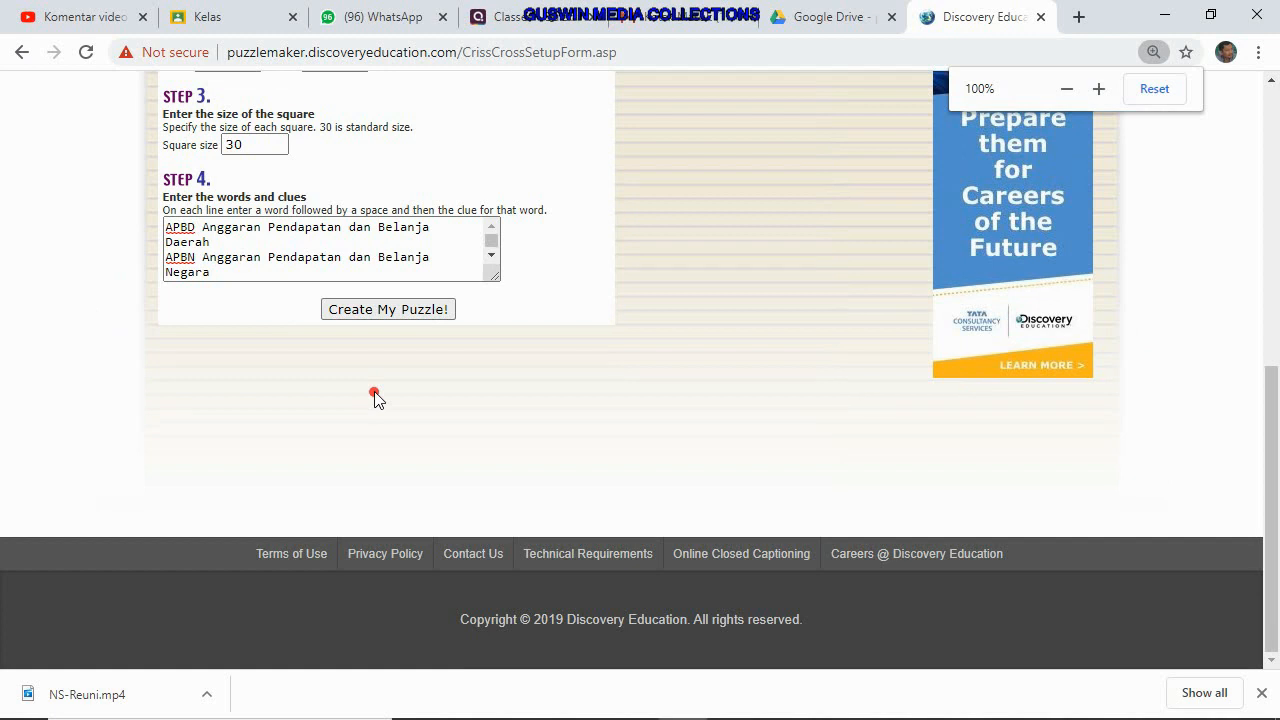
pyautogui.scroll(1, 373, 396)
pyautogui.scroll(1, 362, 402)
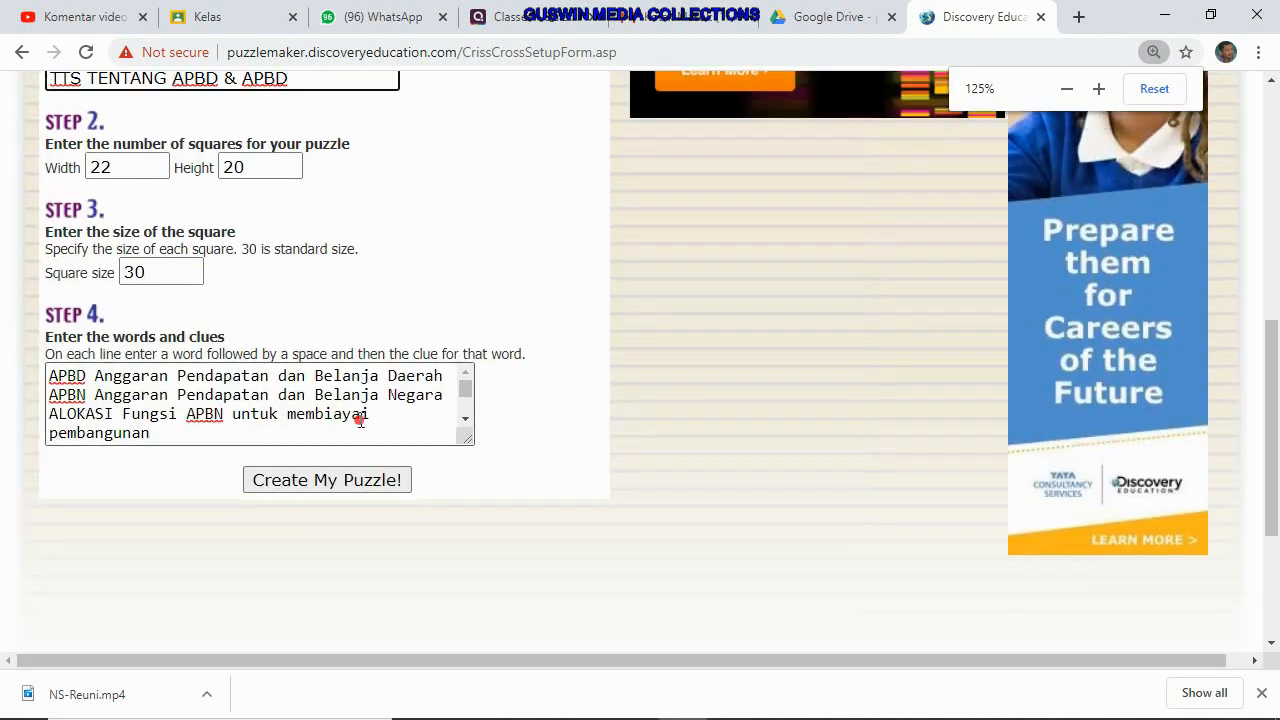
pyautogui.click(347, 488)
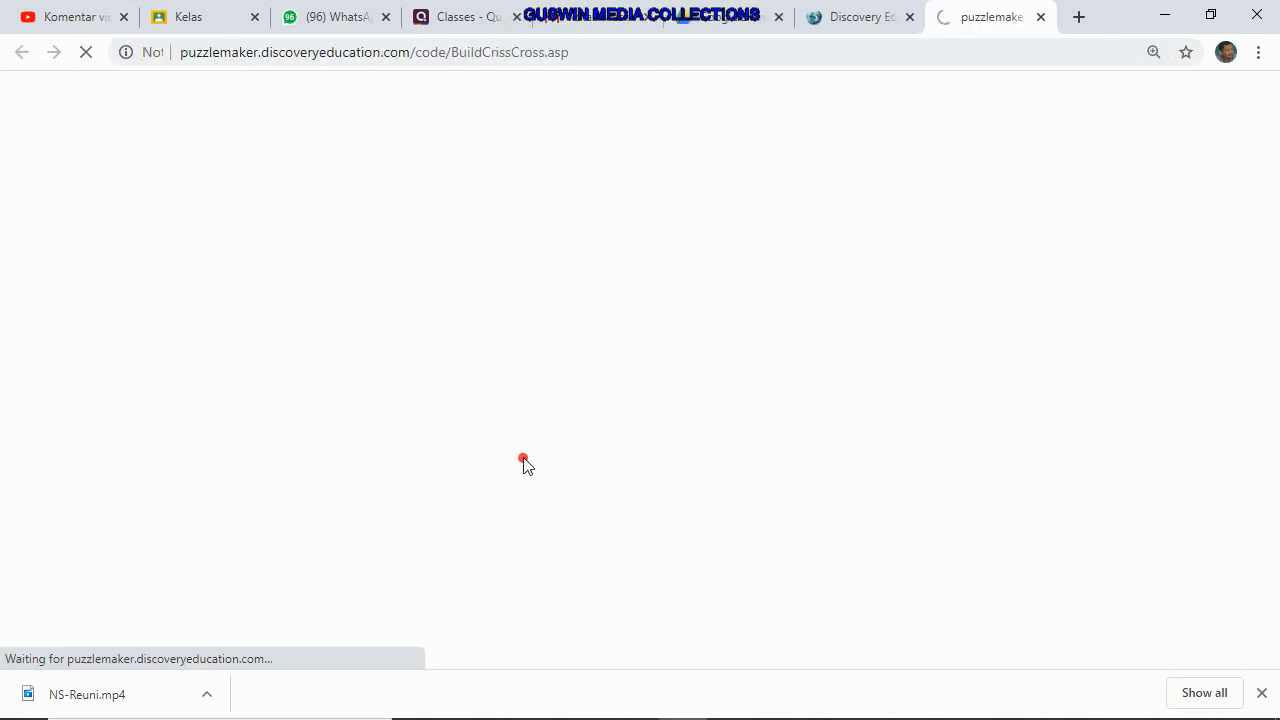
# Examine the generated puzzle's grid, its Across and Down clues, and how many words were placed
pyautogui.scroll(-5, 523, 463)
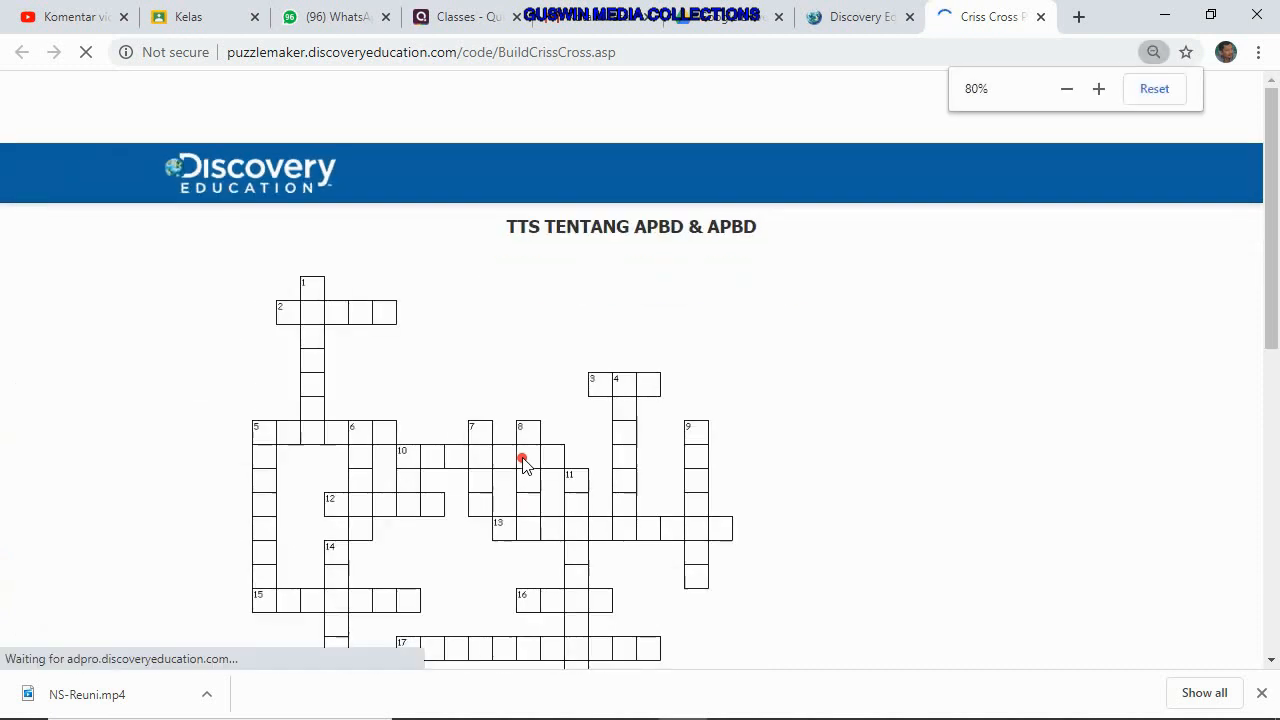
pyautogui.scroll(-3, 523, 463)
pyautogui.scroll(3, 523, 463)
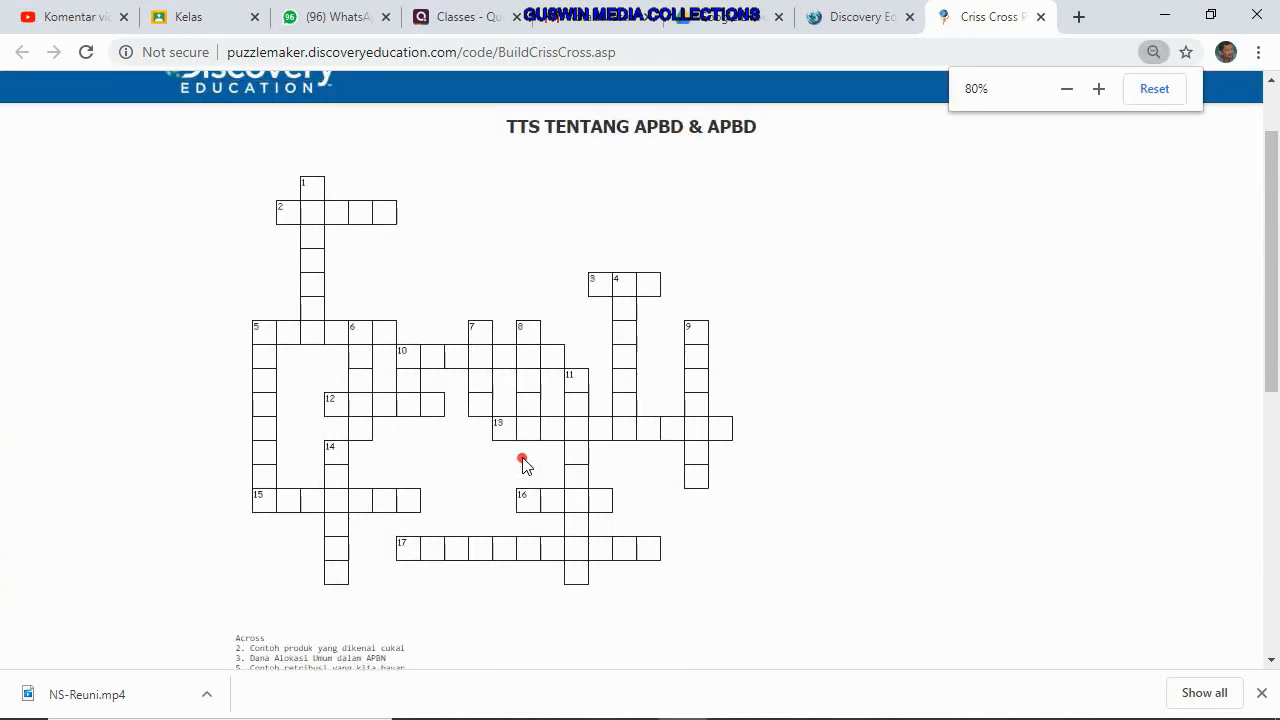
pyautogui.scroll(1, 543, 492)
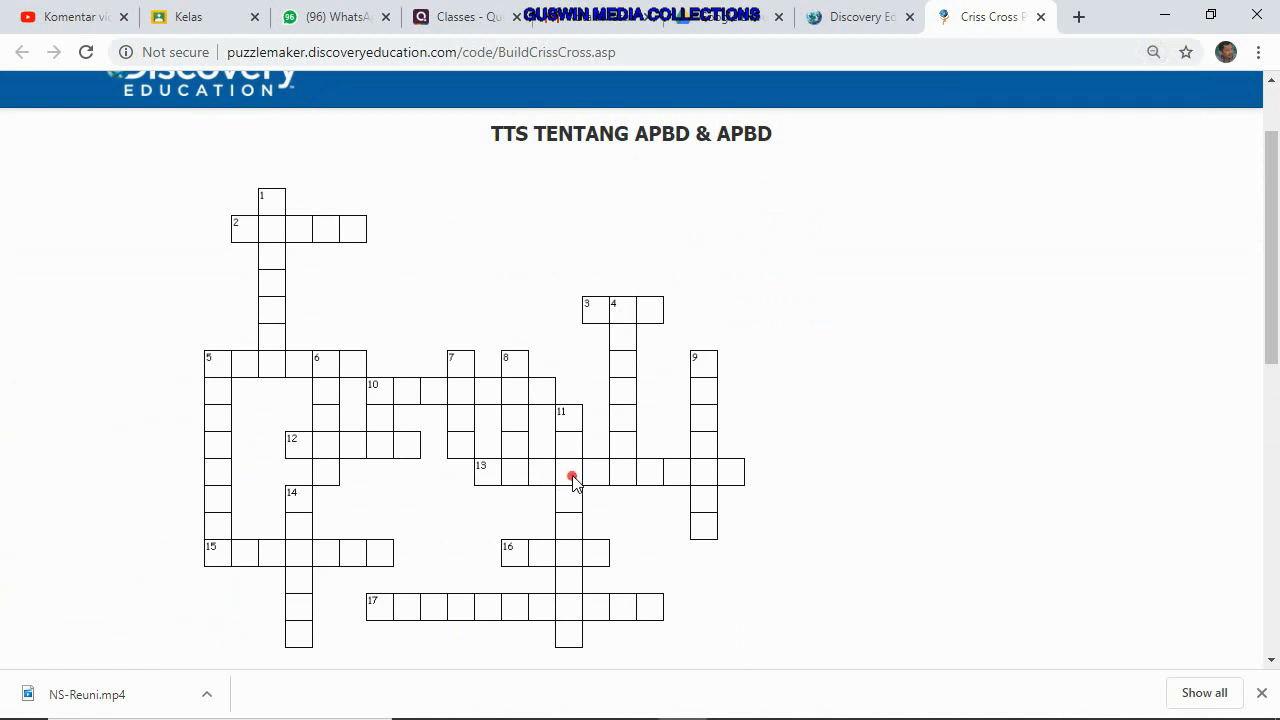
pyautogui.scroll(-1, 572, 480)
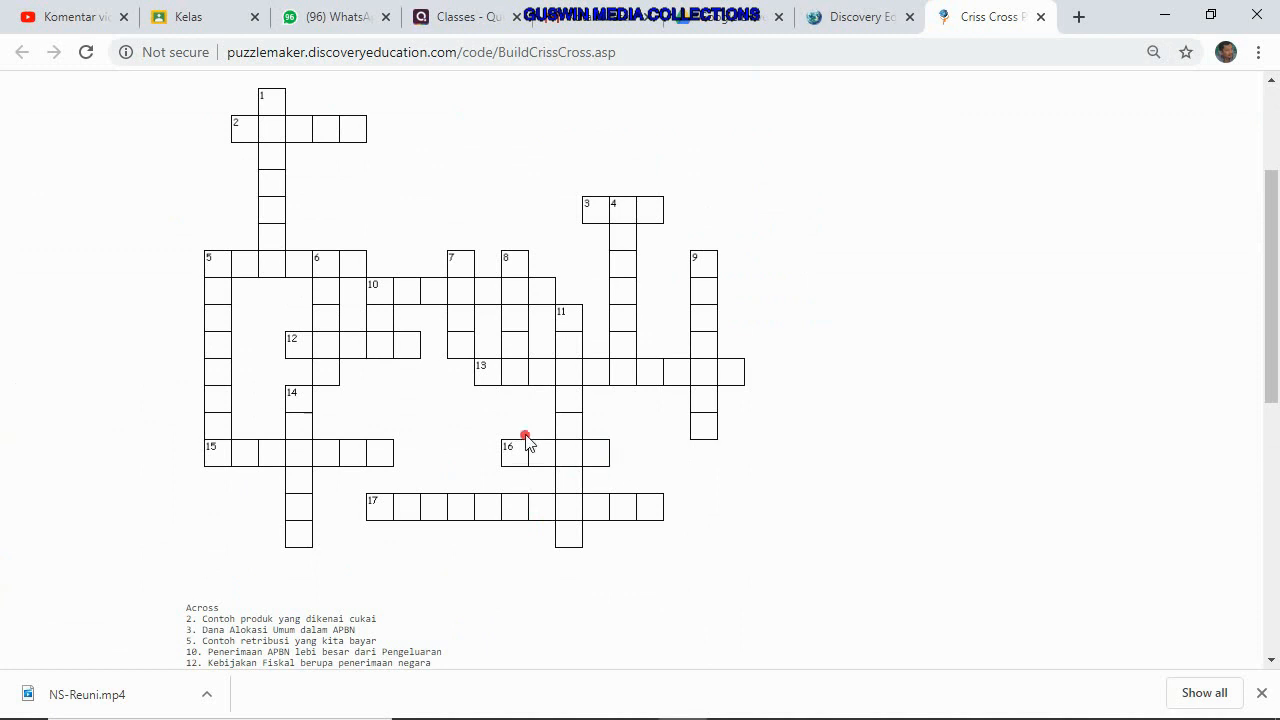
pyautogui.scroll(-5, 706, 494)
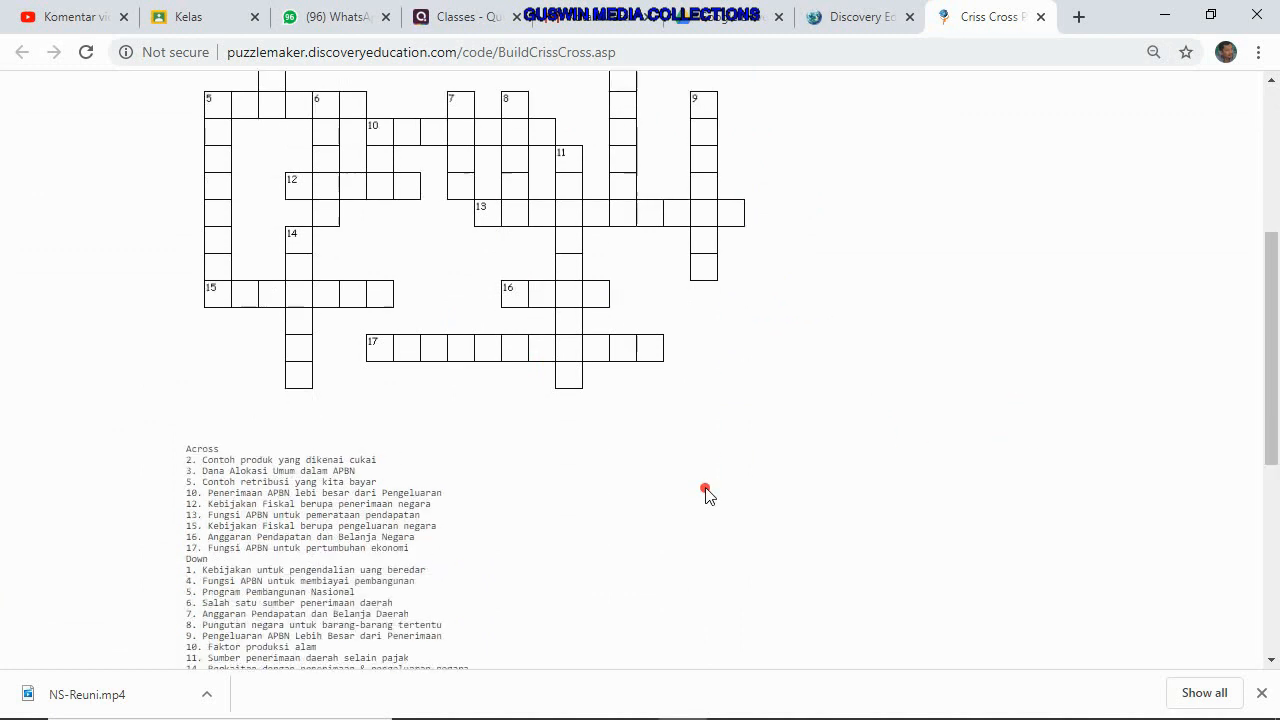
pyautogui.hotkey('ctrl', '+')
pyautogui.hotkey('ctrl', '+')
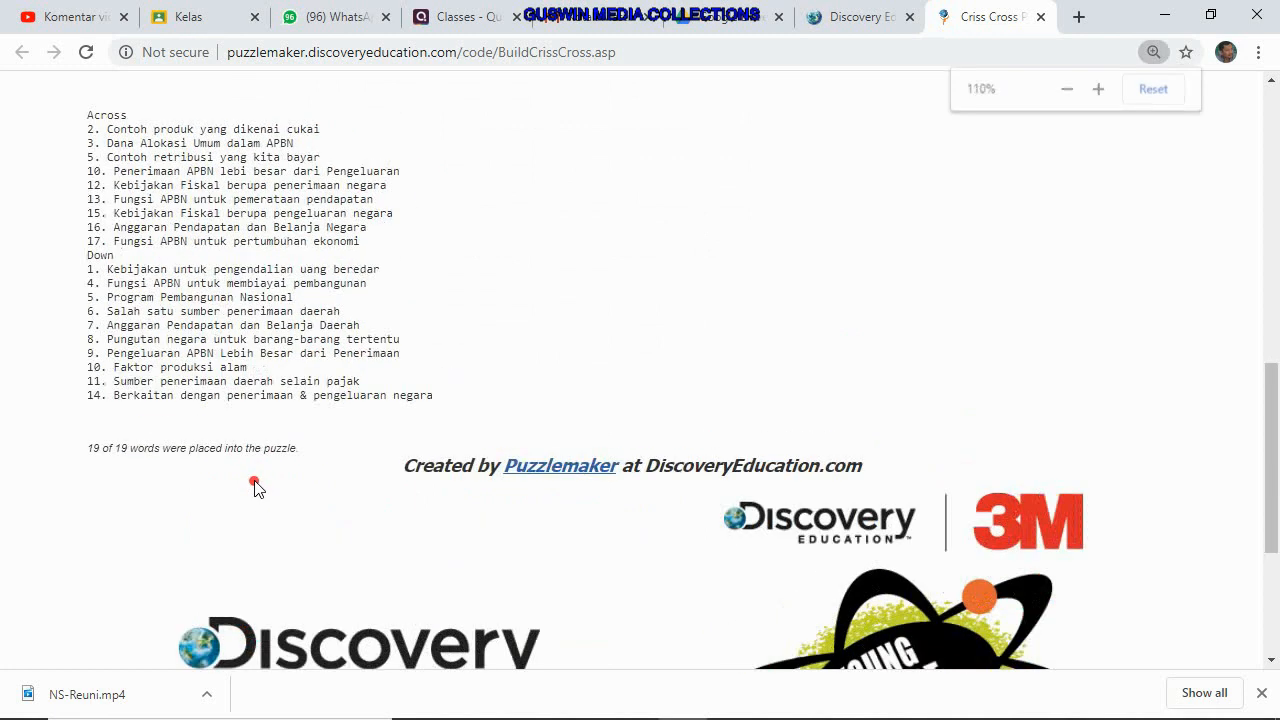
pyautogui.moveTo(18, 550)
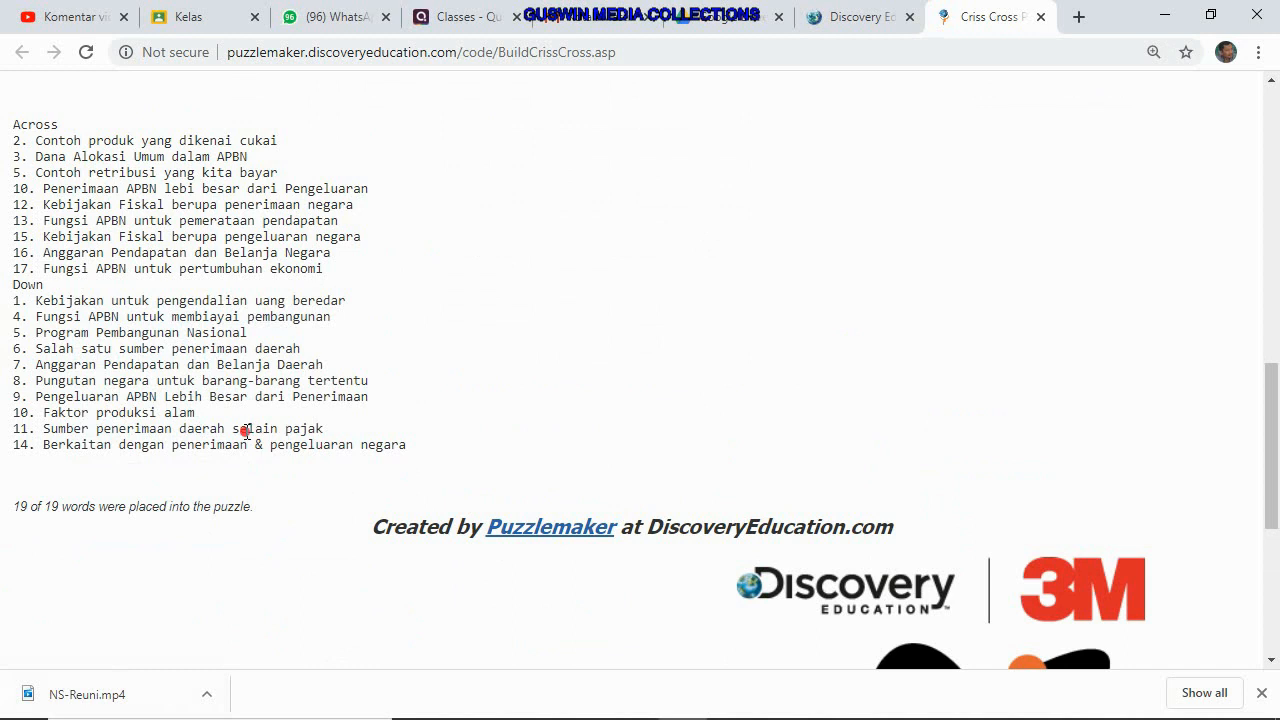
# Go back from the clues to the title and look over the full grid layout at a smaller zoom
pyautogui.scroll(5, 514, 423)
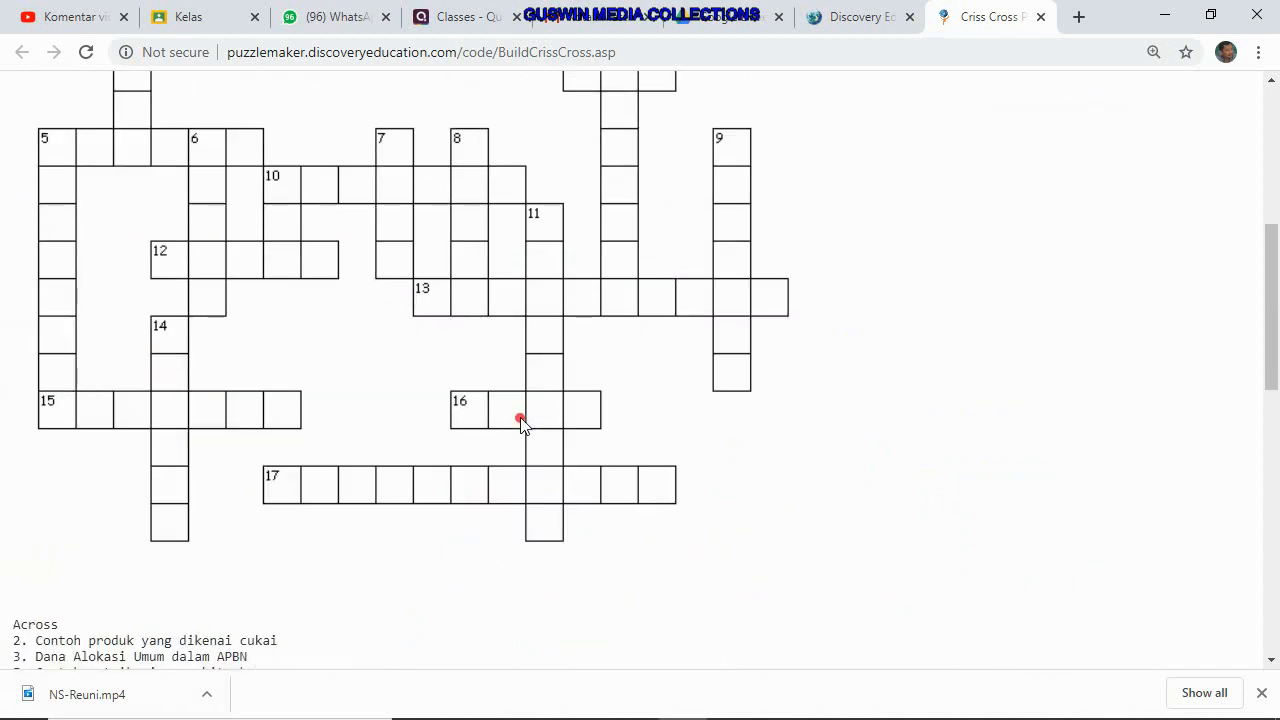
pyautogui.hotkey('ctrl', '-')
pyautogui.hotkey('ctrl', '-')
pyautogui.hotkey('ctrl', '-')
pyautogui.scroll(4, 530, 432)
pyautogui.scroll(-2, 537, 441)
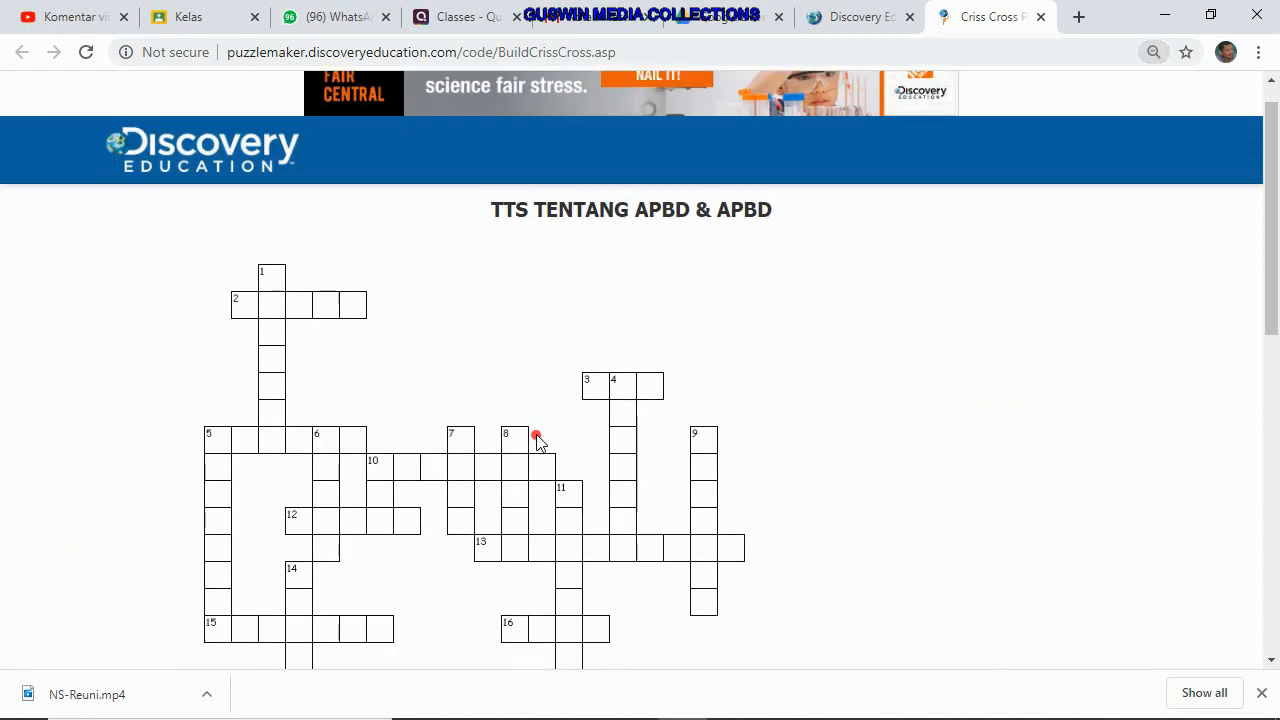
pyautogui.scroll(3, 537, 441)
pyautogui.scroll(-1, 537, 441)
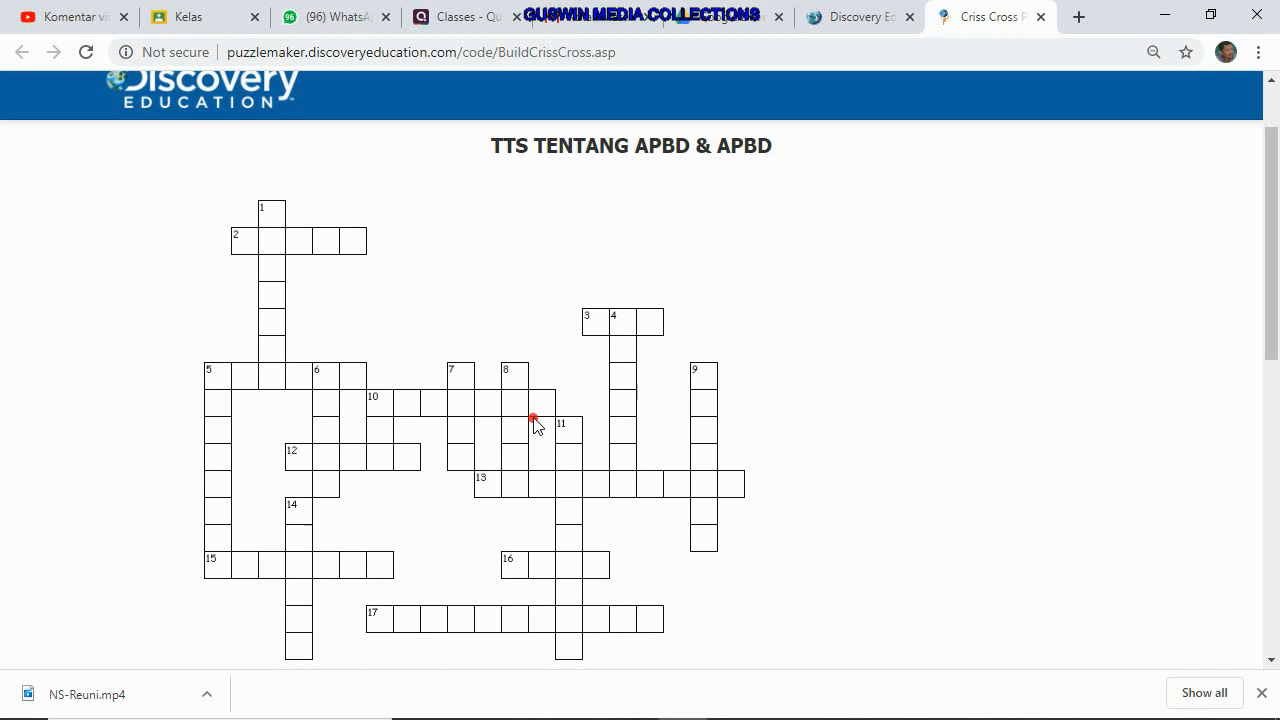
# Return to the puzzle setup form and generate a second version with the same settings
pyautogui.click(849, 18)
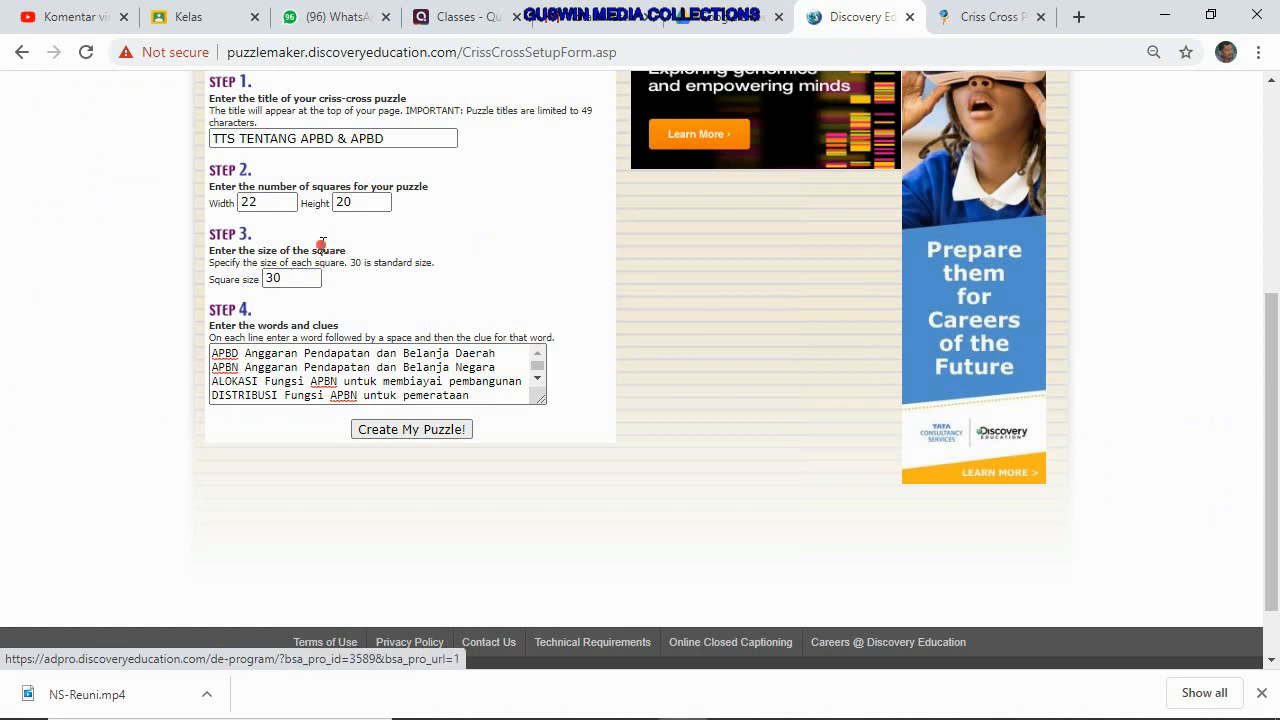
pyautogui.click(411, 430)
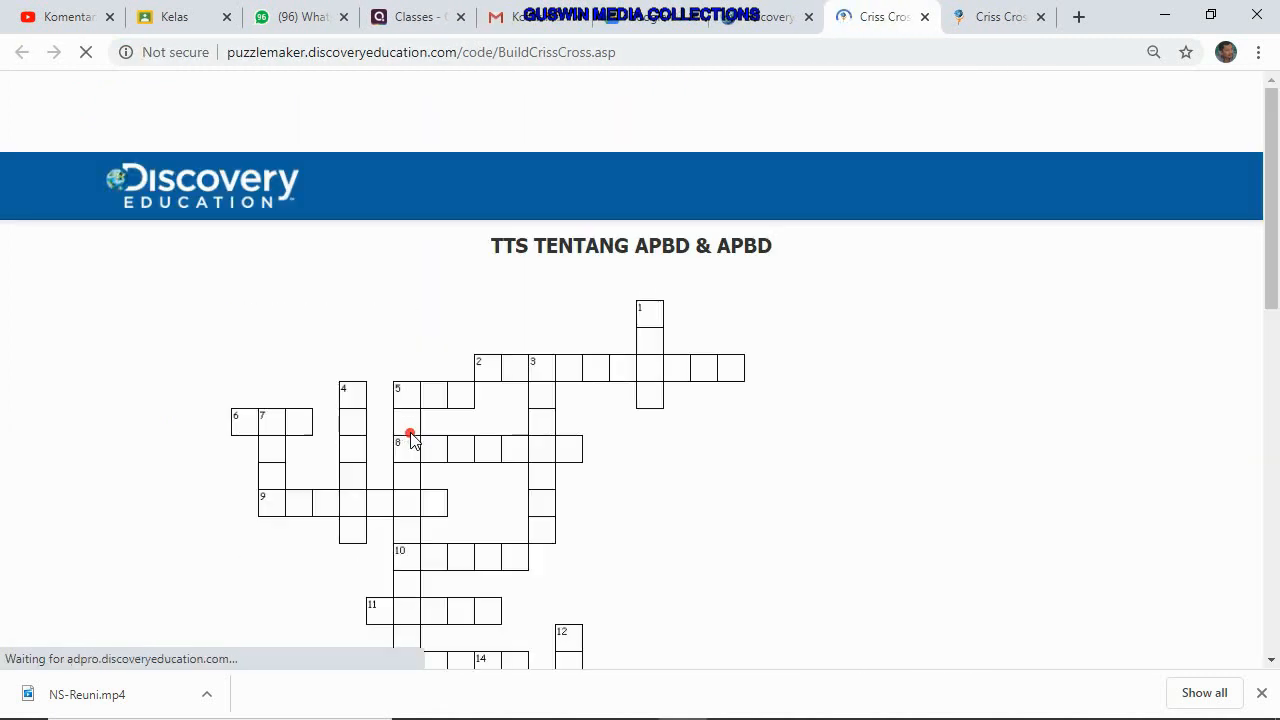
# Check the second puzzle's clues, placed-word count and grid, and compare its layout with the first puzzle's grid
pyautogui.scroll(-3, 560, 420)
pyautogui.scroll(-5, 560, 418)
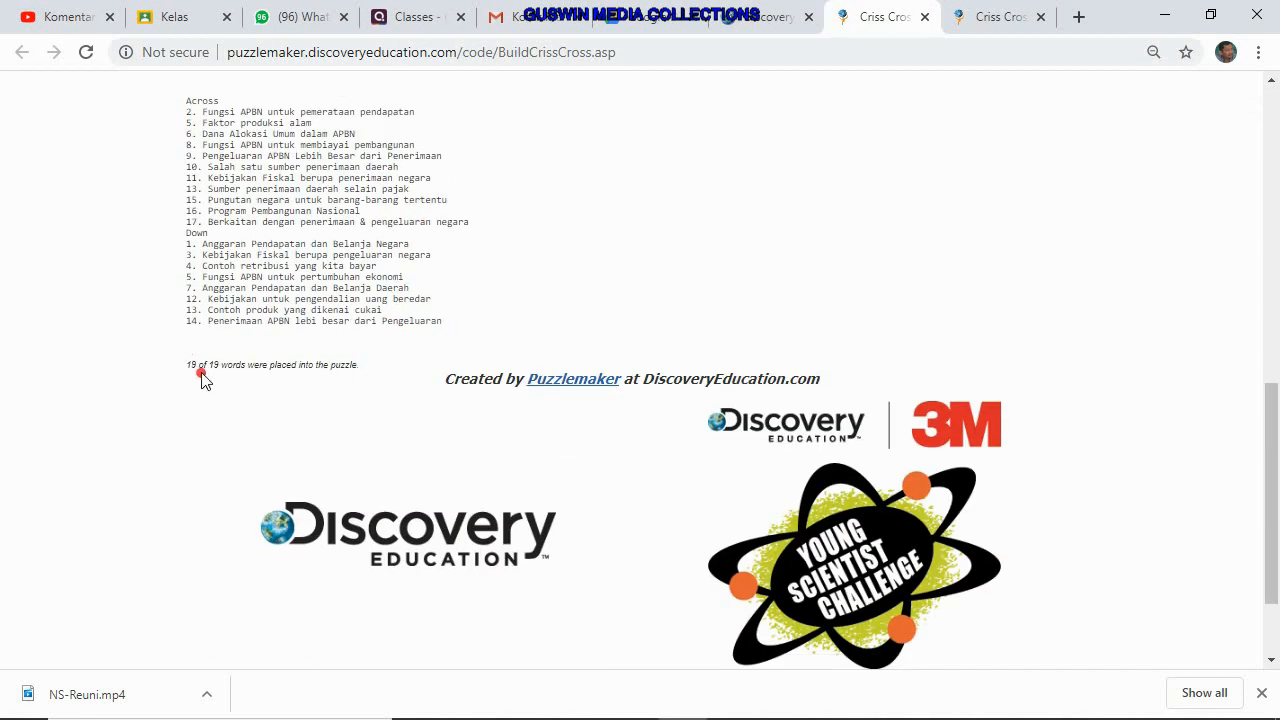
pyautogui.hotkey('ctrl', '+')
pyautogui.hotkey('ctrl', '+')
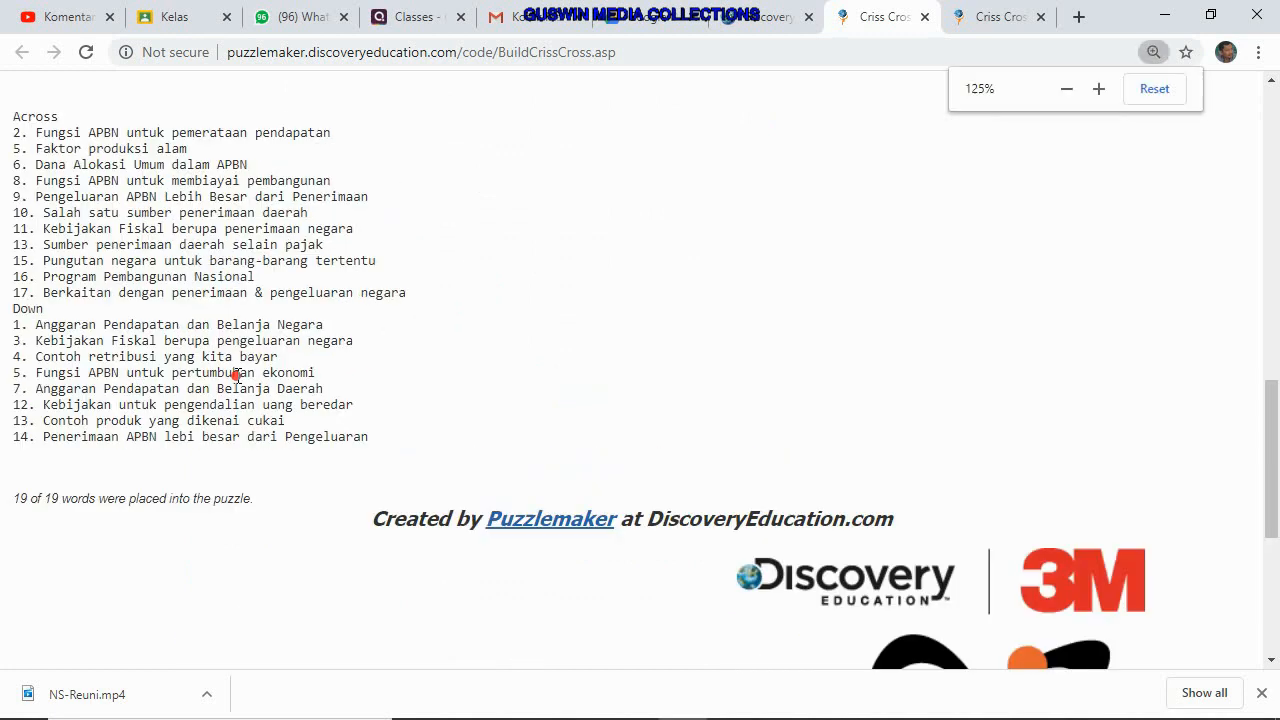
pyautogui.moveTo(51, 520)
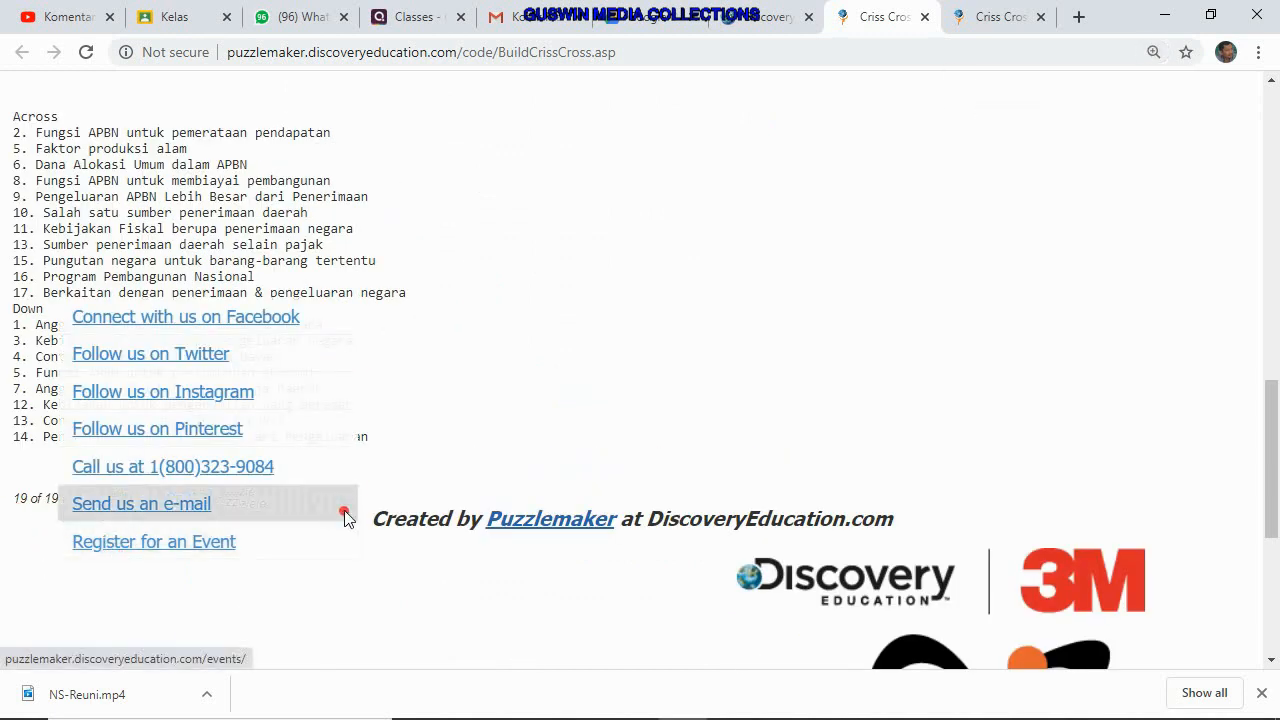
pyautogui.hotkey('ctrl', '-')
pyautogui.scroll(8, 600, 395)
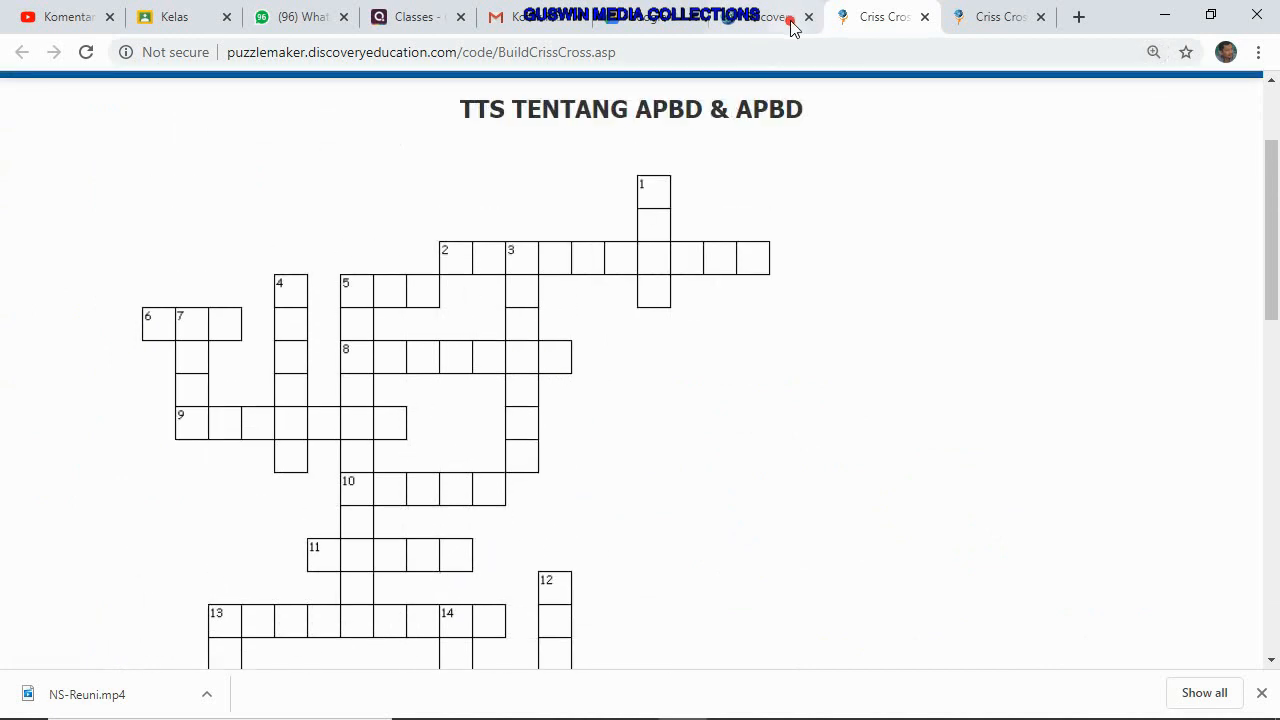
pyautogui.click(966, 14)
pyautogui.scroll(-4, 474, 403)
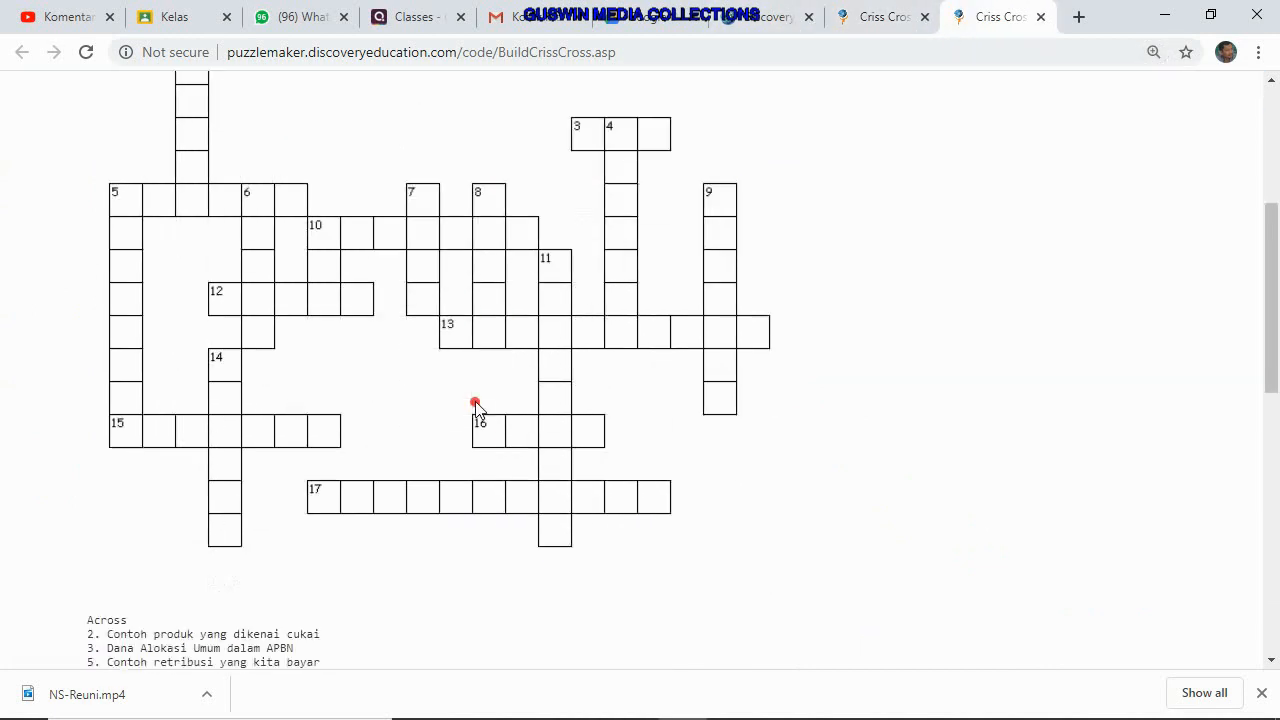
# Compare the Across and Down clue numbering of the second puzzle with that of the first puzzle
pyautogui.scroll(-1, 474, 403)
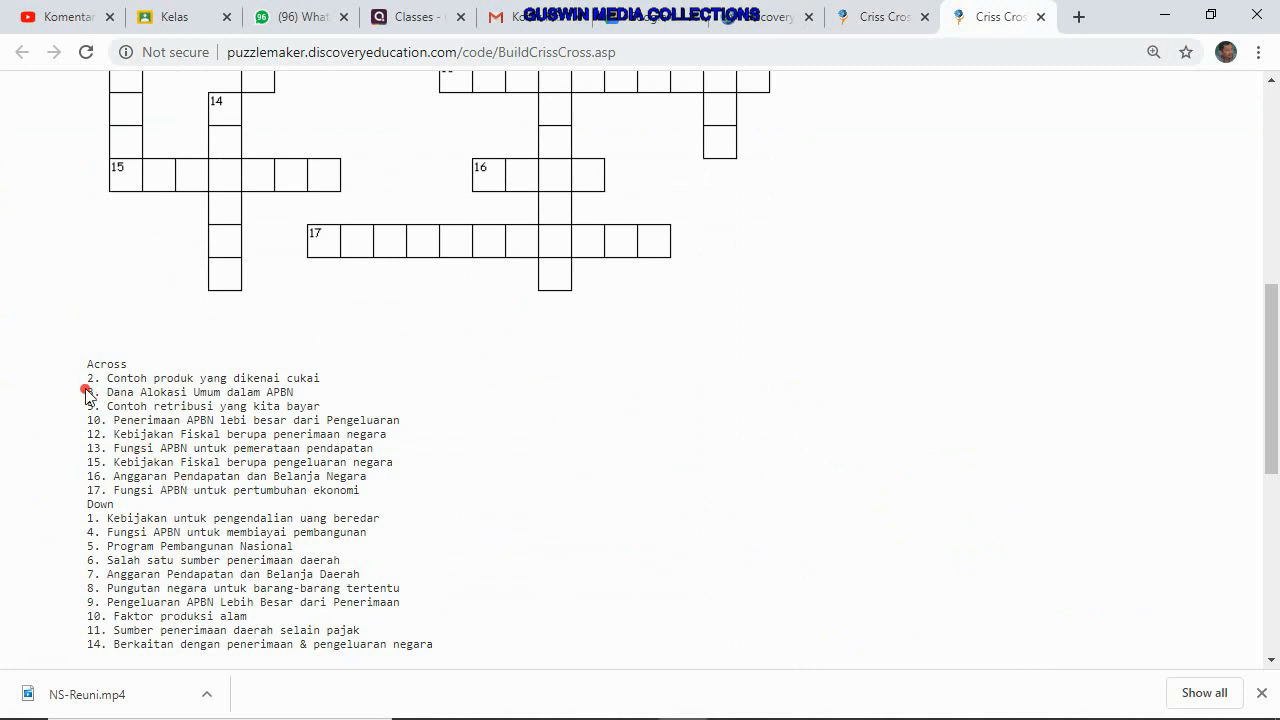
pyautogui.scroll(2, 750, 455)
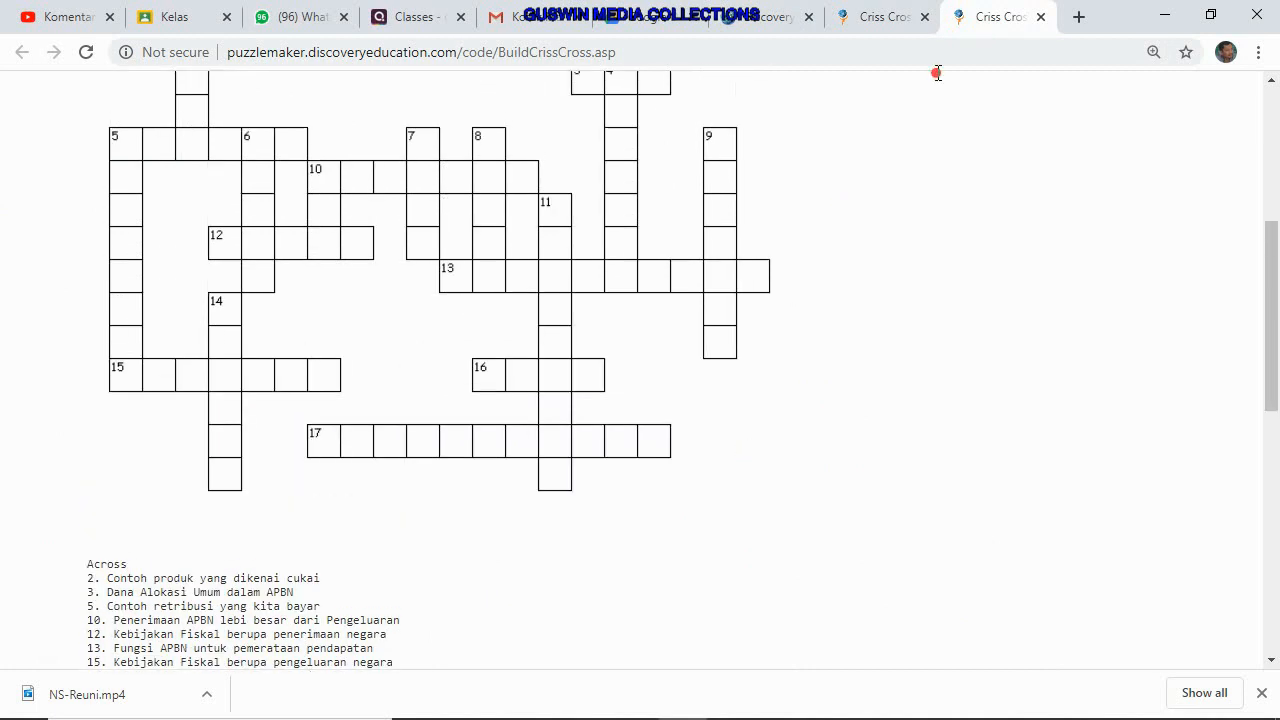
pyautogui.click(880, 30)
pyautogui.scroll(-5, 745, 262)
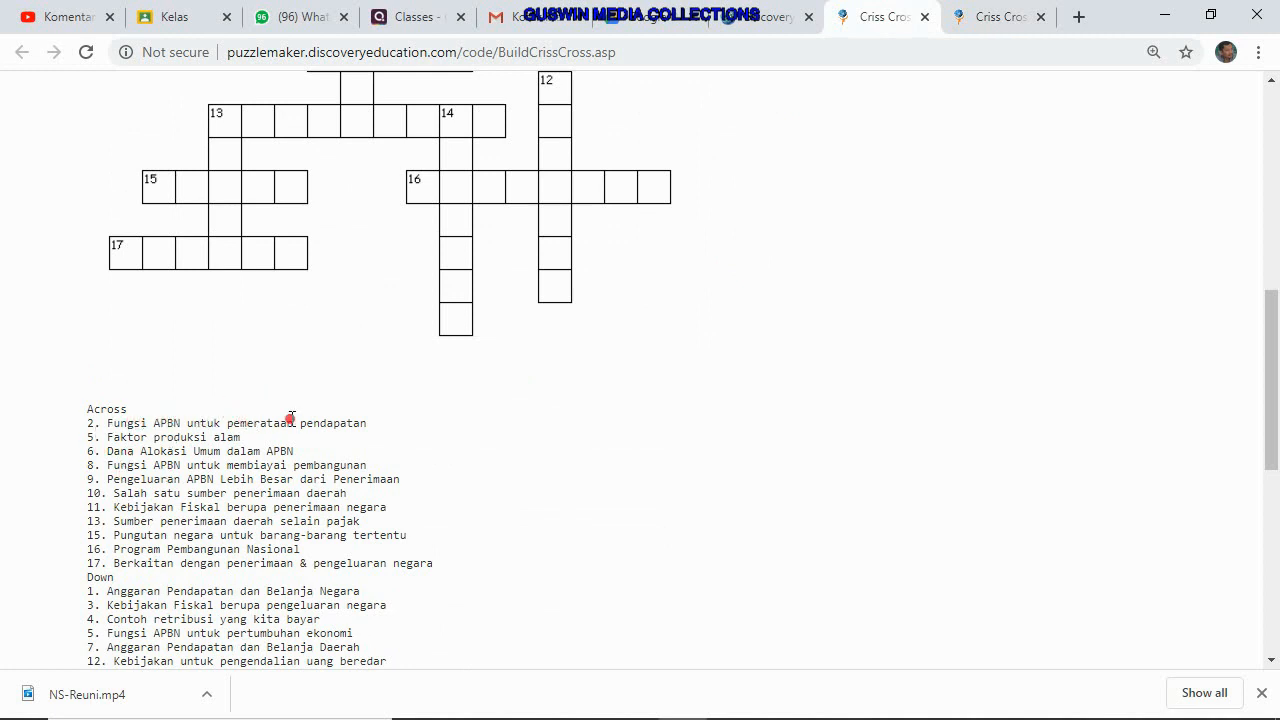
pyautogui.click(975, 16)
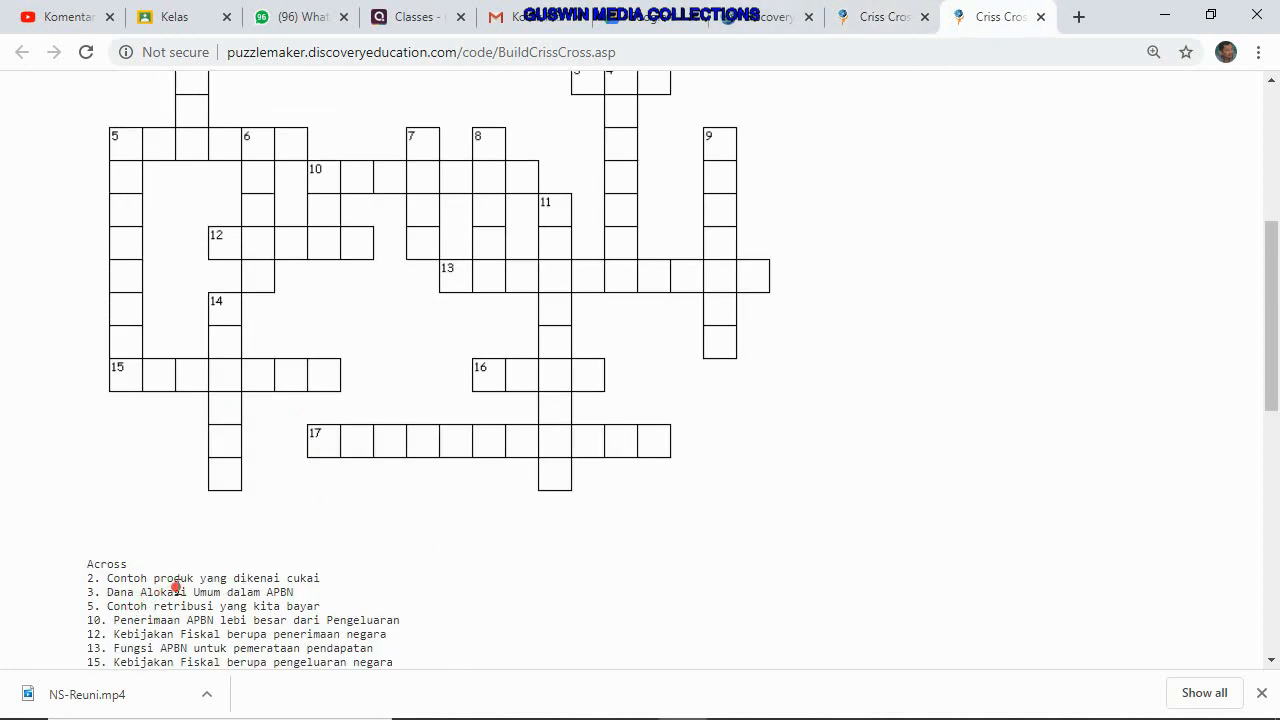
# Examine the second puzzle's title and full grid layout, from 1 Down to 17 Across
pyautogui.scroll(2, 390, 530)
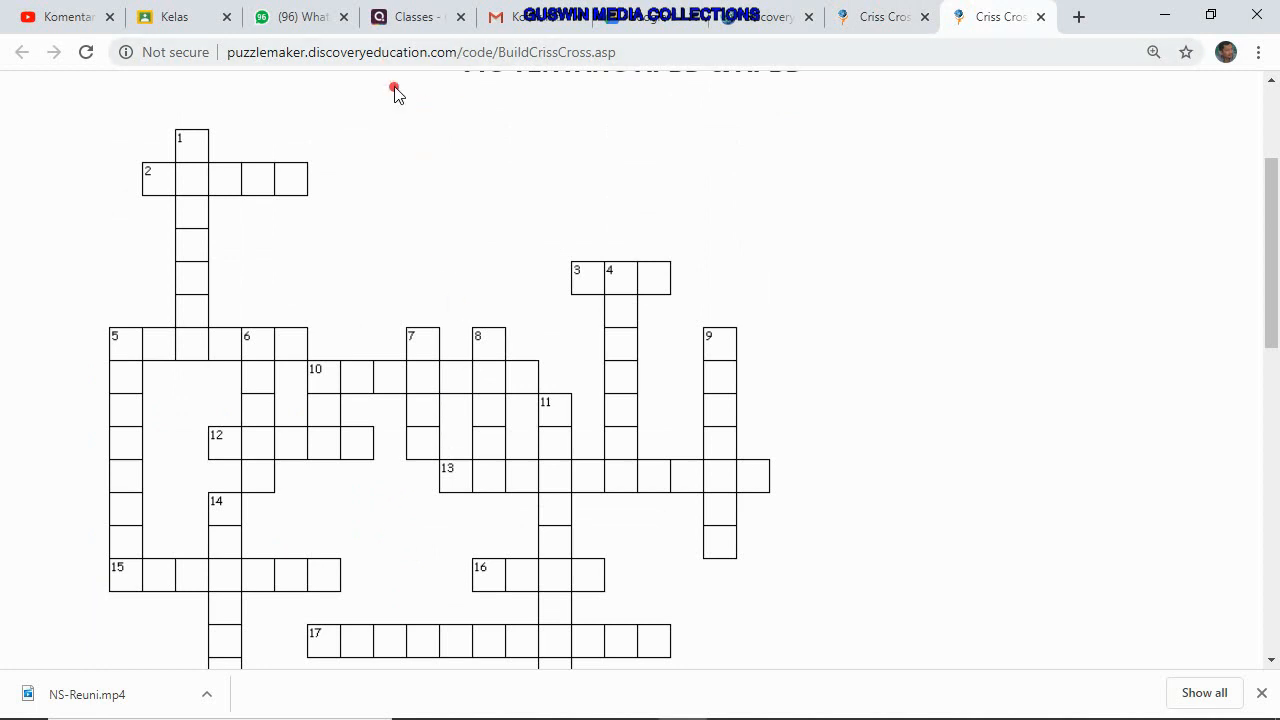
pyautogui.scroll(2, 451, 220)
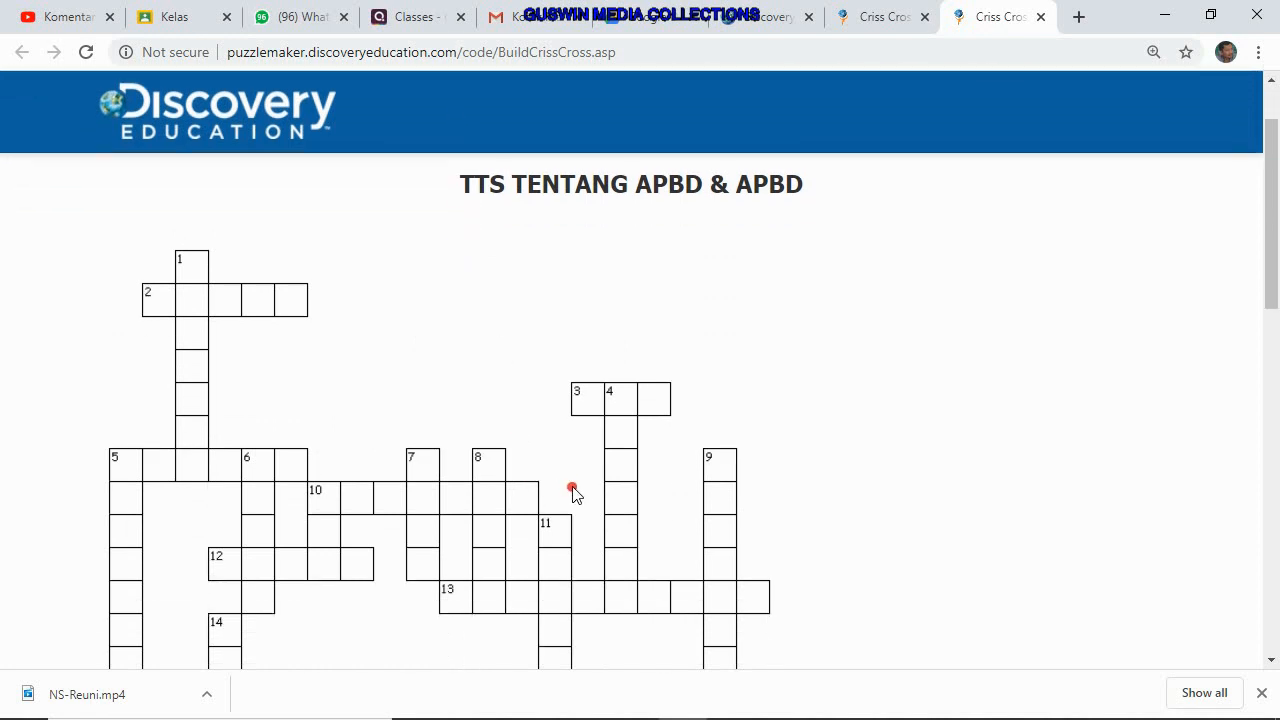
pyautogui.scroll(-1, 585, 449)
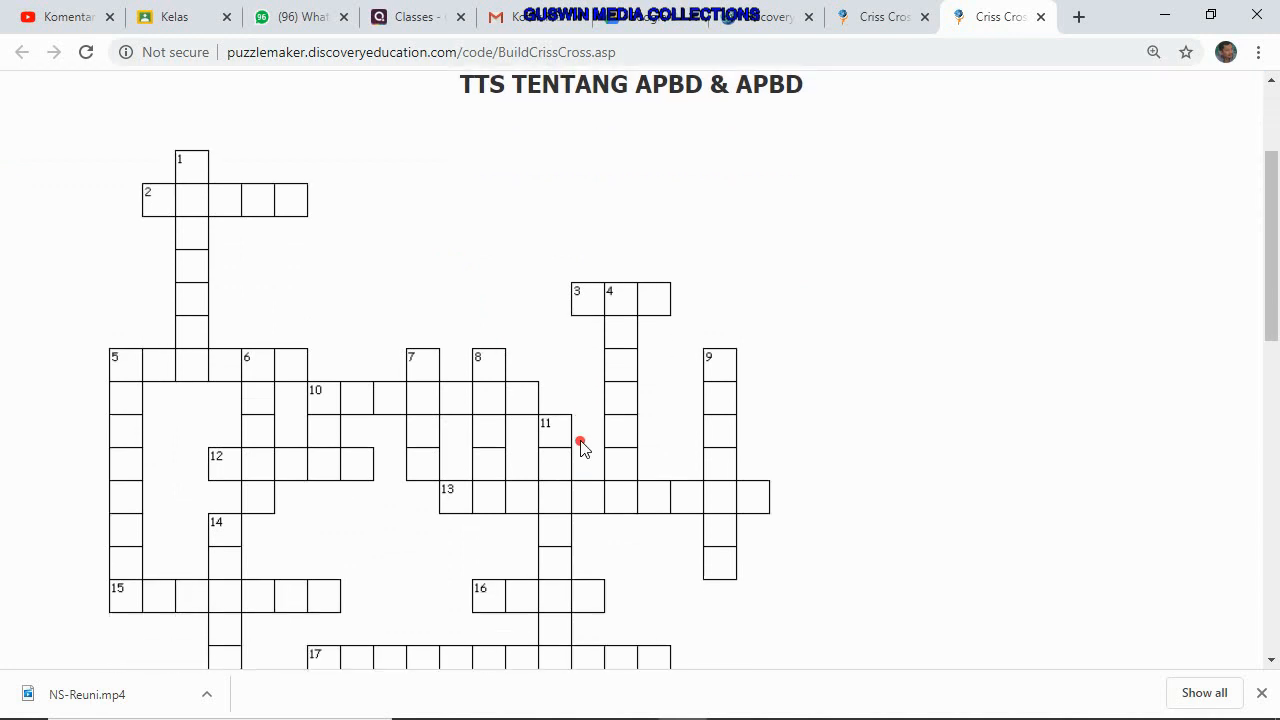
pyautogui.scroll(1, 582, 447)
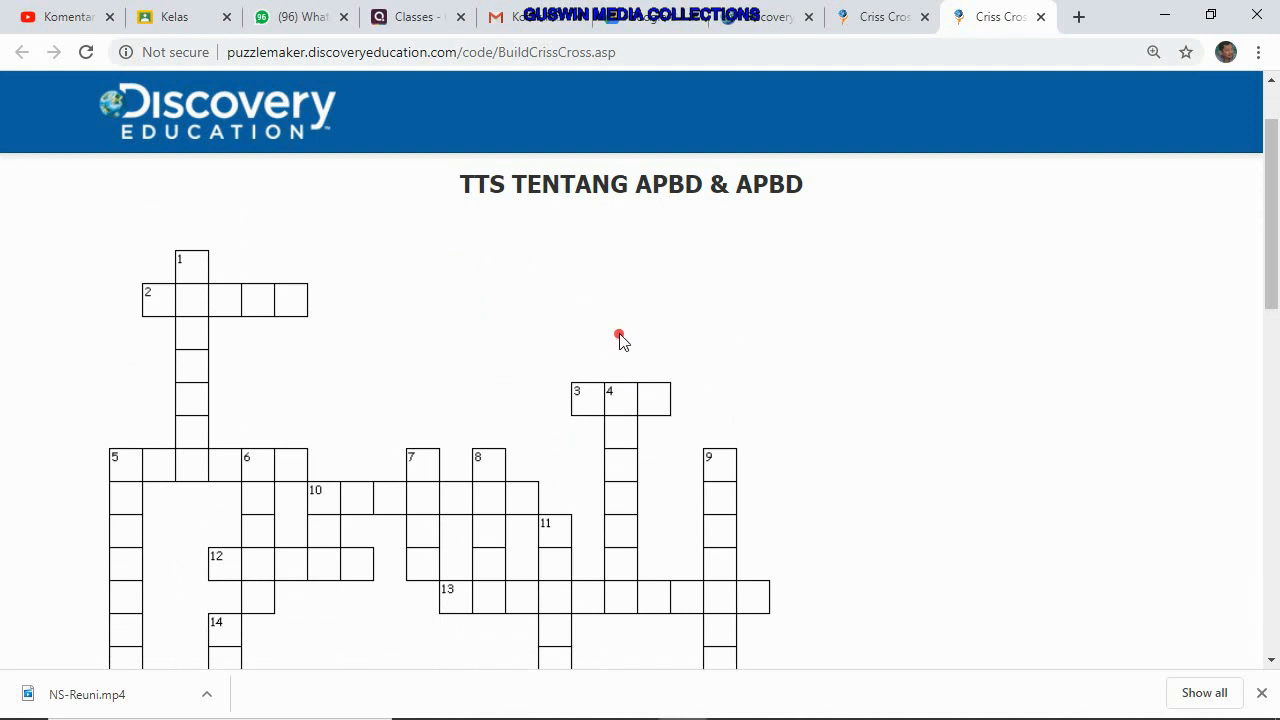
pyautogui.scroll(-2, 620, 345)
pyautogui.scroll(2, 623, 357)
pyautogui.scroll(-2, 75, 520)
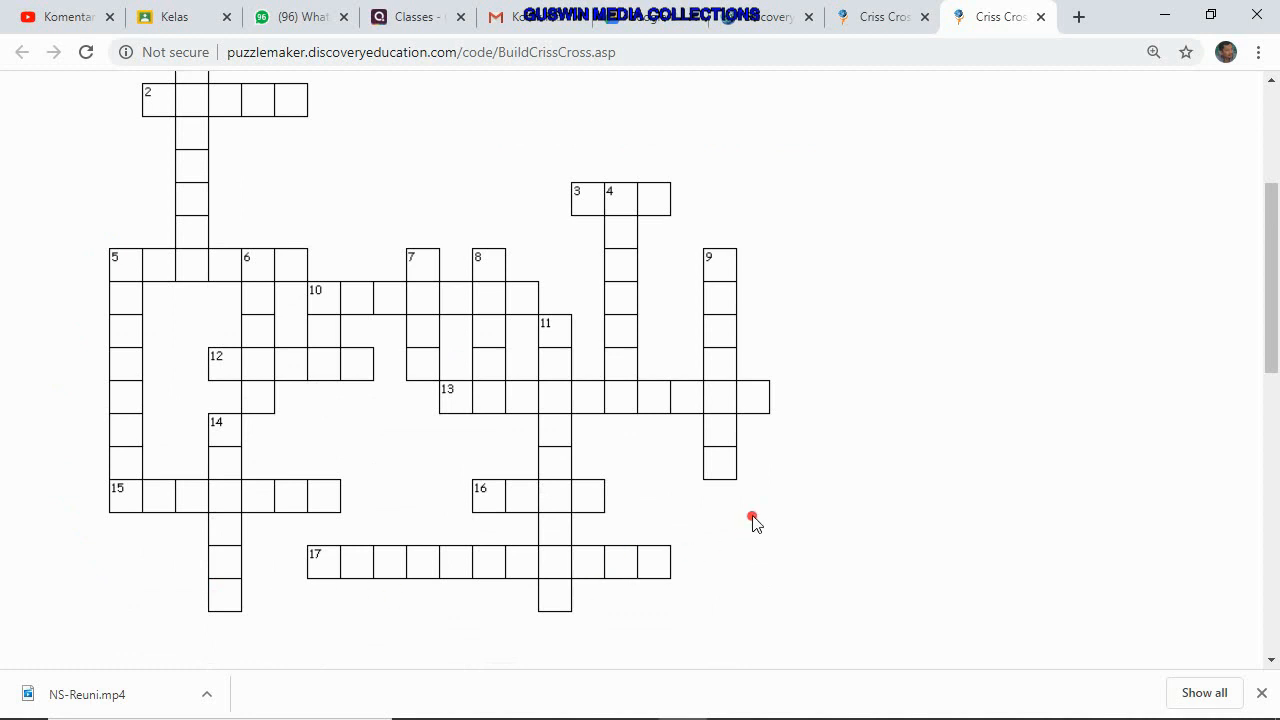
pyautogui.scroll(2, 753, 522)
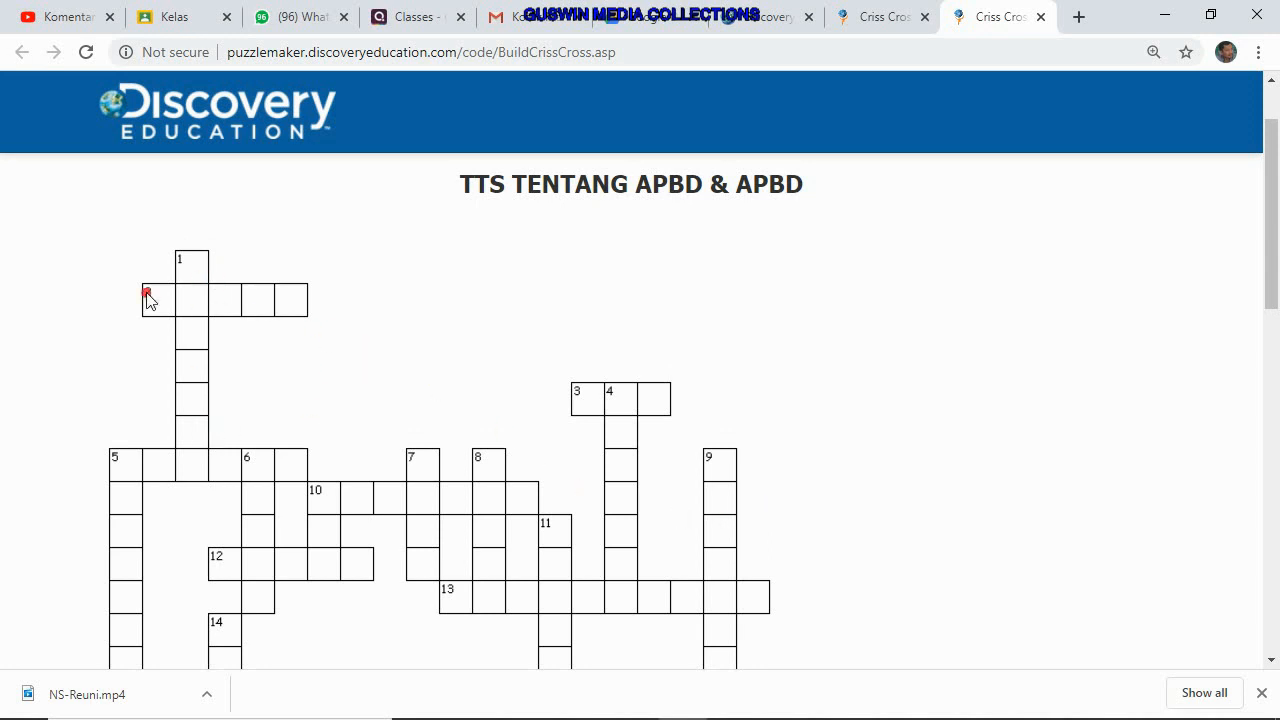
pyautogui.scroll(-1, 531, 527)
pyautogui.scroll(-2, 531, 527)
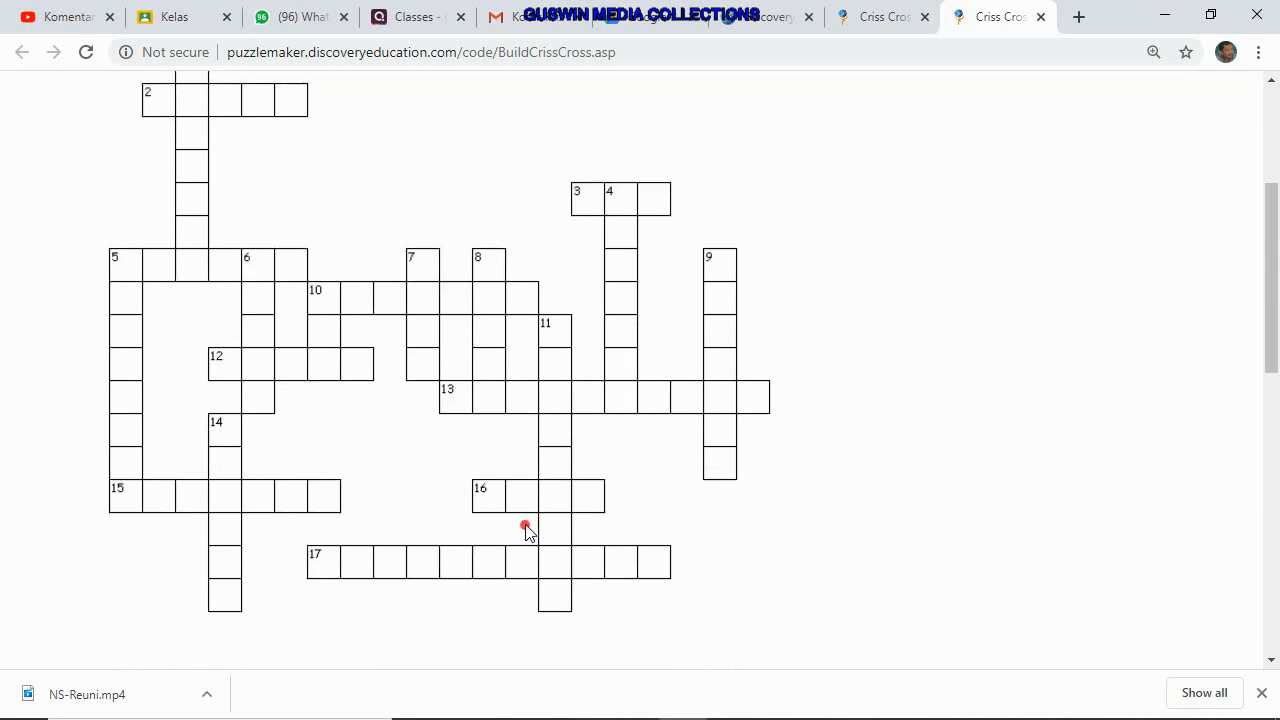
pyautogui.scroll(3, 527, 527)
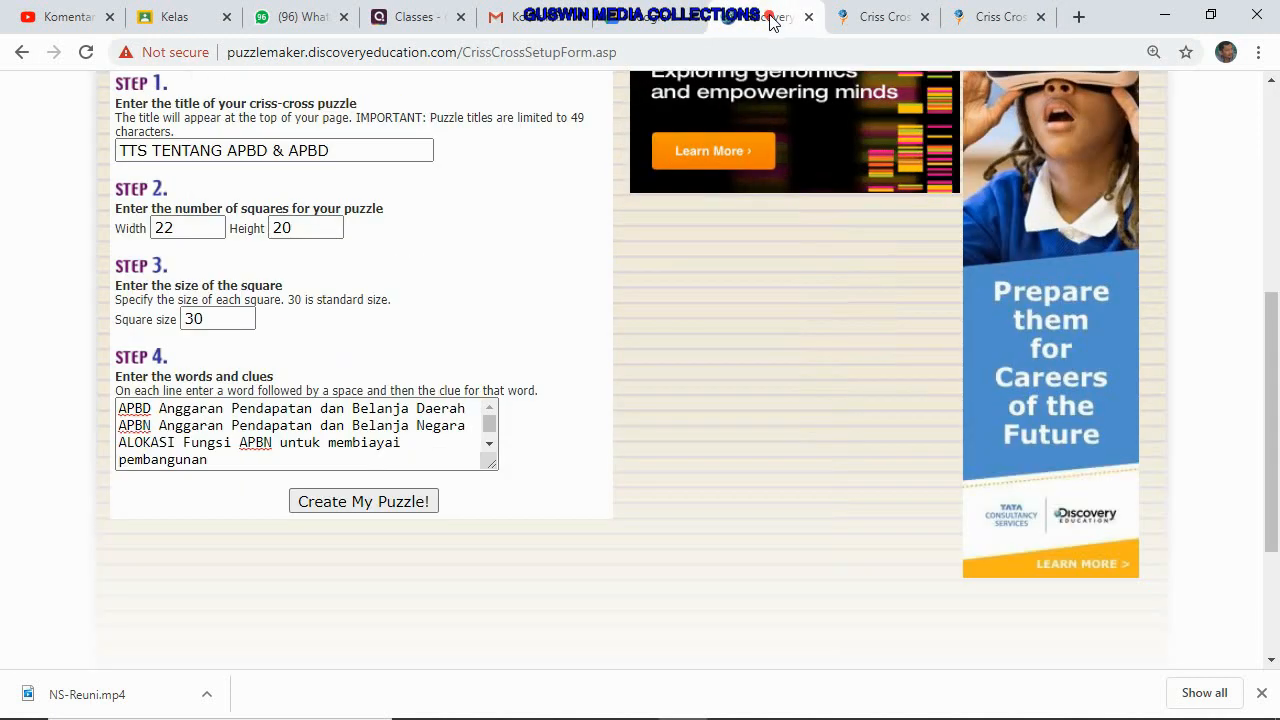
# Generate a third puzzle version from the setup form with the same settings and check its clues and placed-word count
pyautogui.click(766, 17)
pyautogui.click(389, 501)
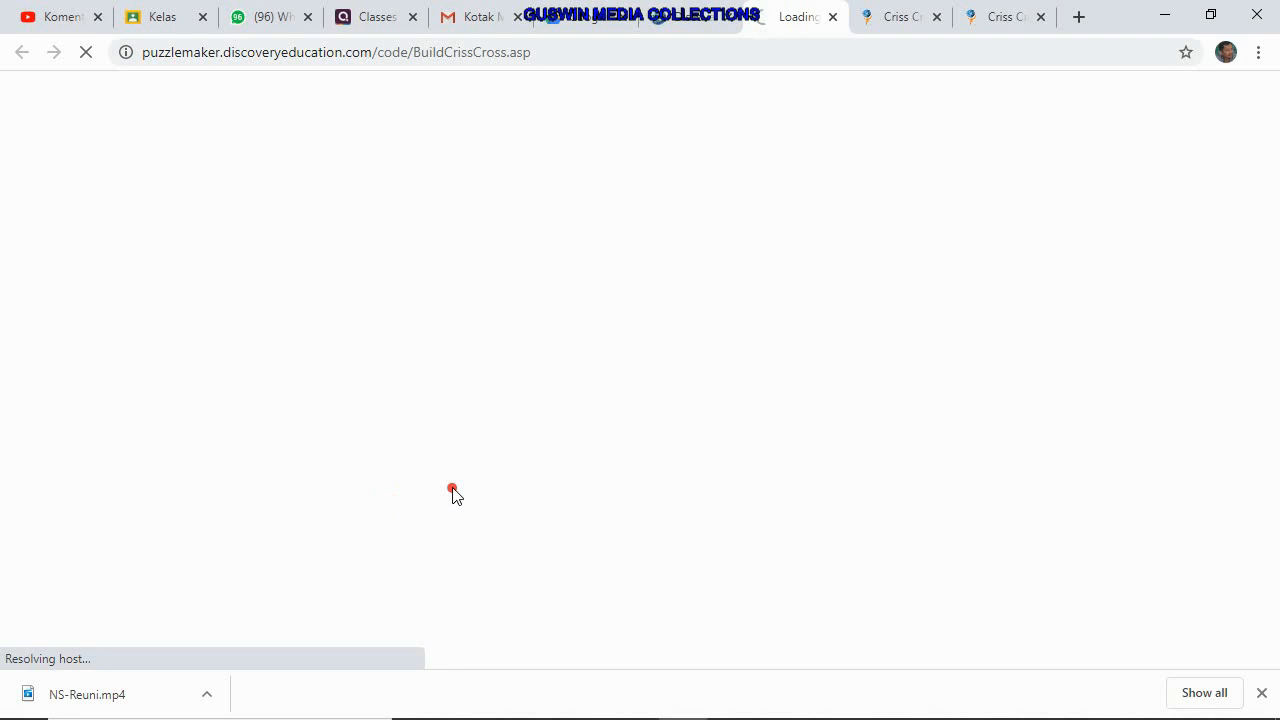
pyautogui.scroll(-1, 467, 495)
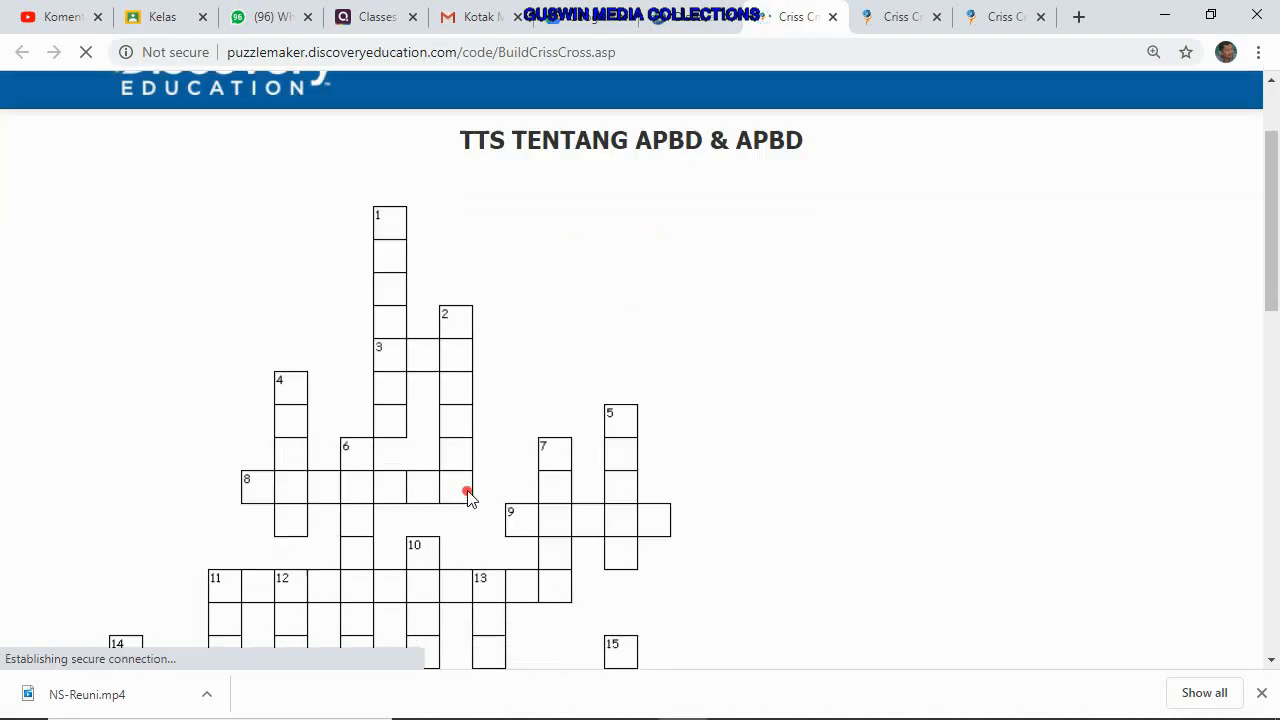
pyautogui.scroll(-8, 467, 495)
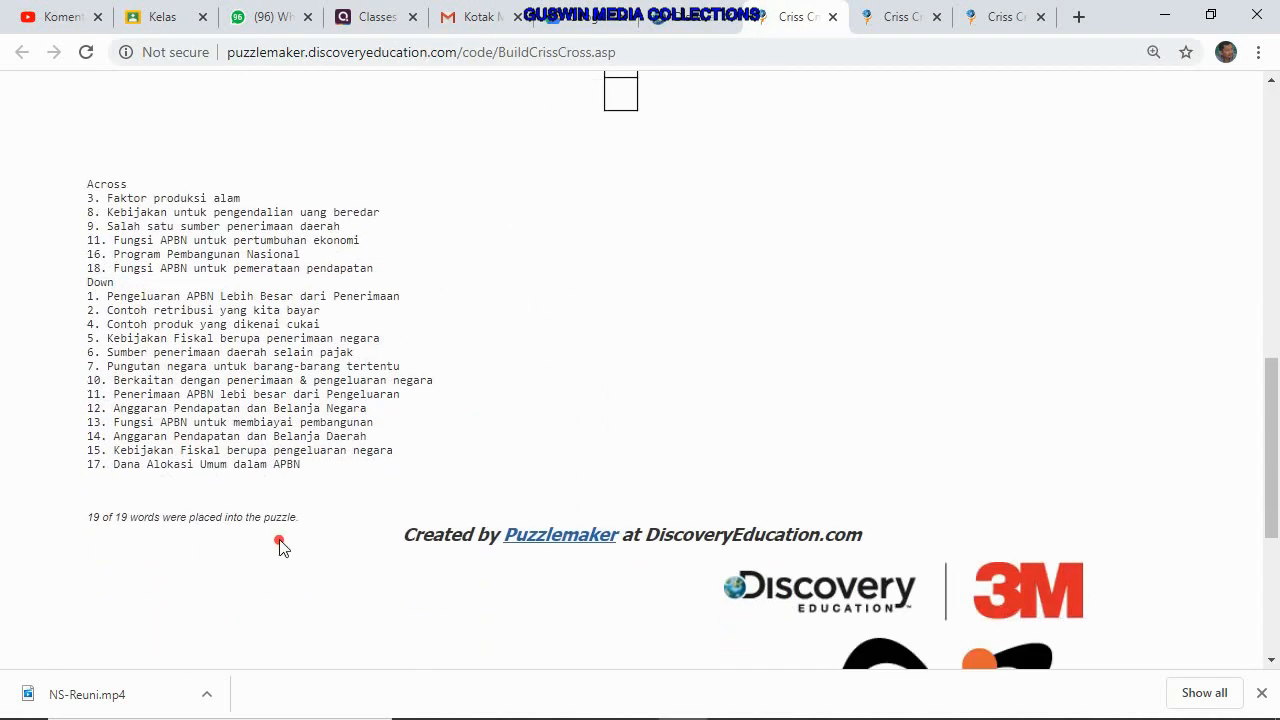
pyautogui.scroll(10, 409, 404)
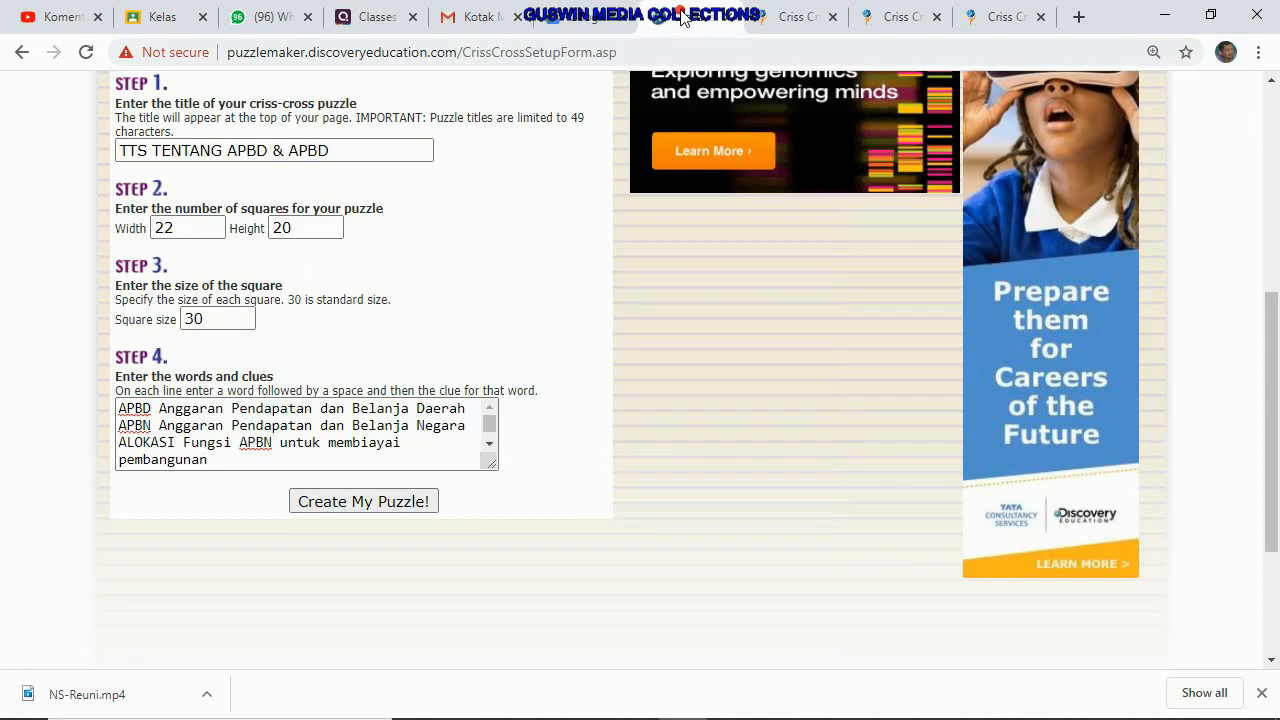
# Set the puzzle height to 22 squares in the setup form and generate a fourth version
pyautogui.click(683, 15)
pyautogui.doubleClick(295, 231)
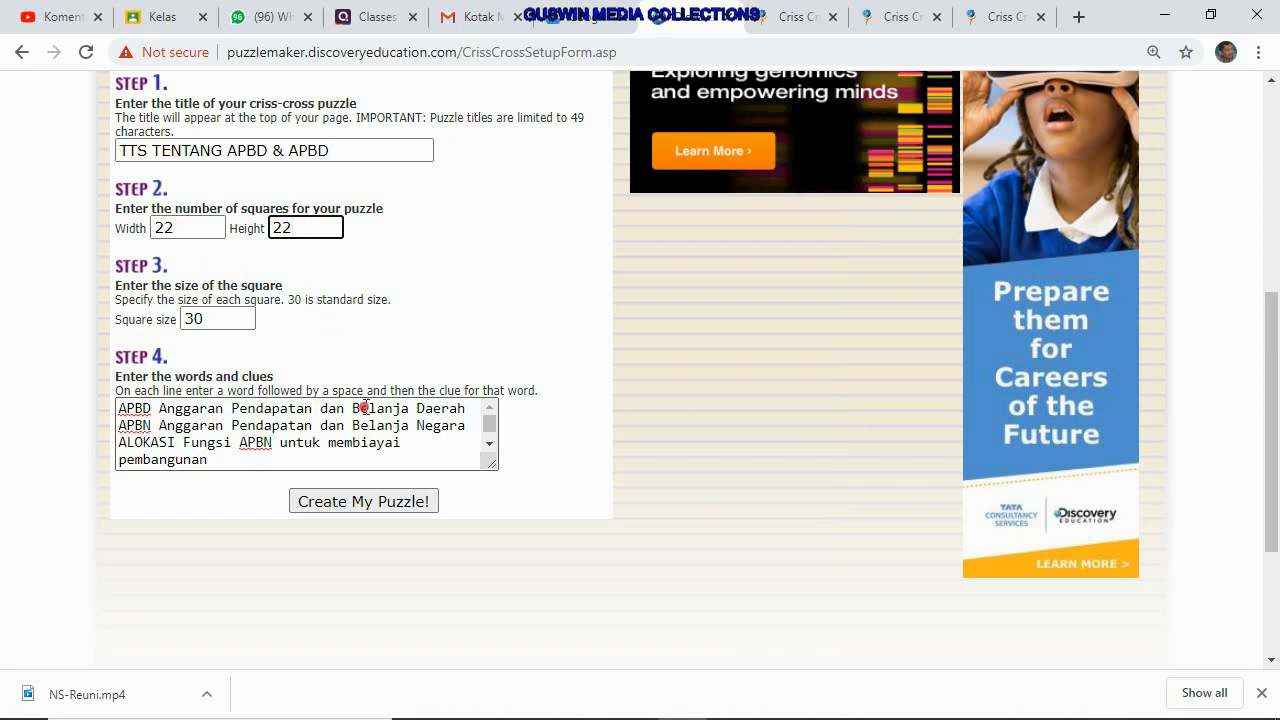
pyautogui.click(377, 510)
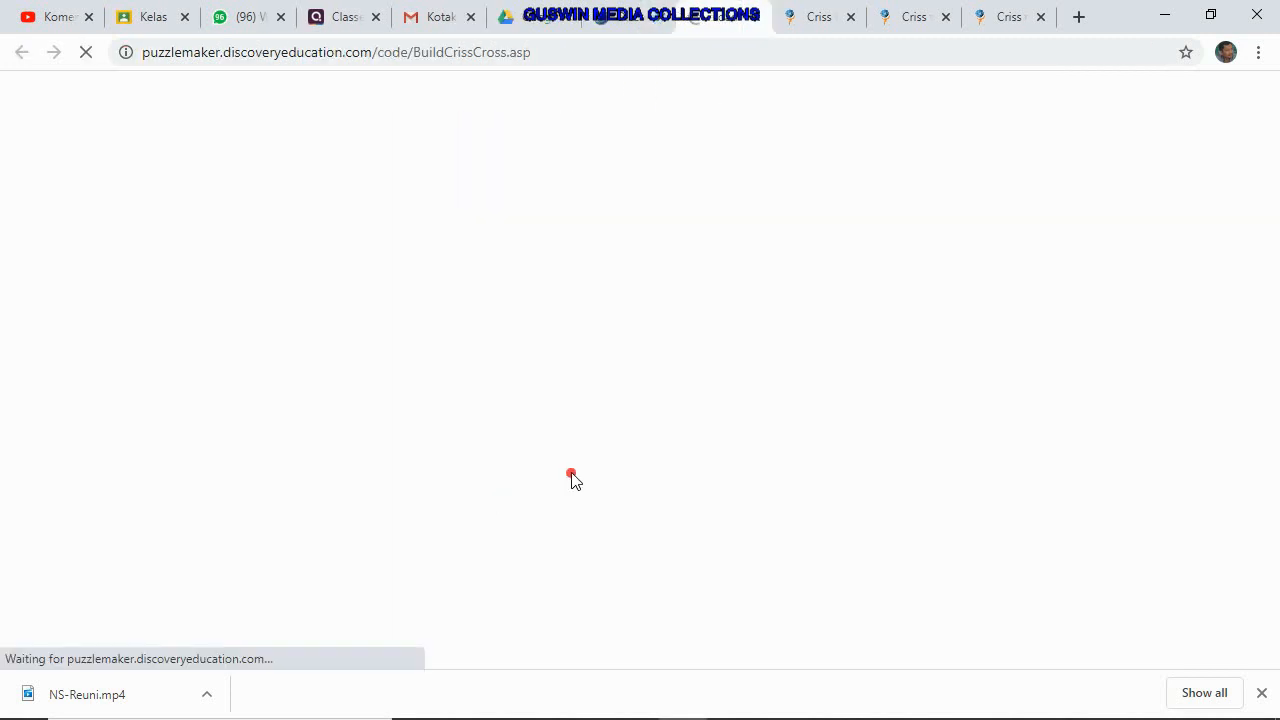
# Check the fourth puzzle's clues and placed-word count, and look over its full grid layout
pyautogui.scroll(-1, 568, 488)
pyautogui.scroll(-6, 565, 495)
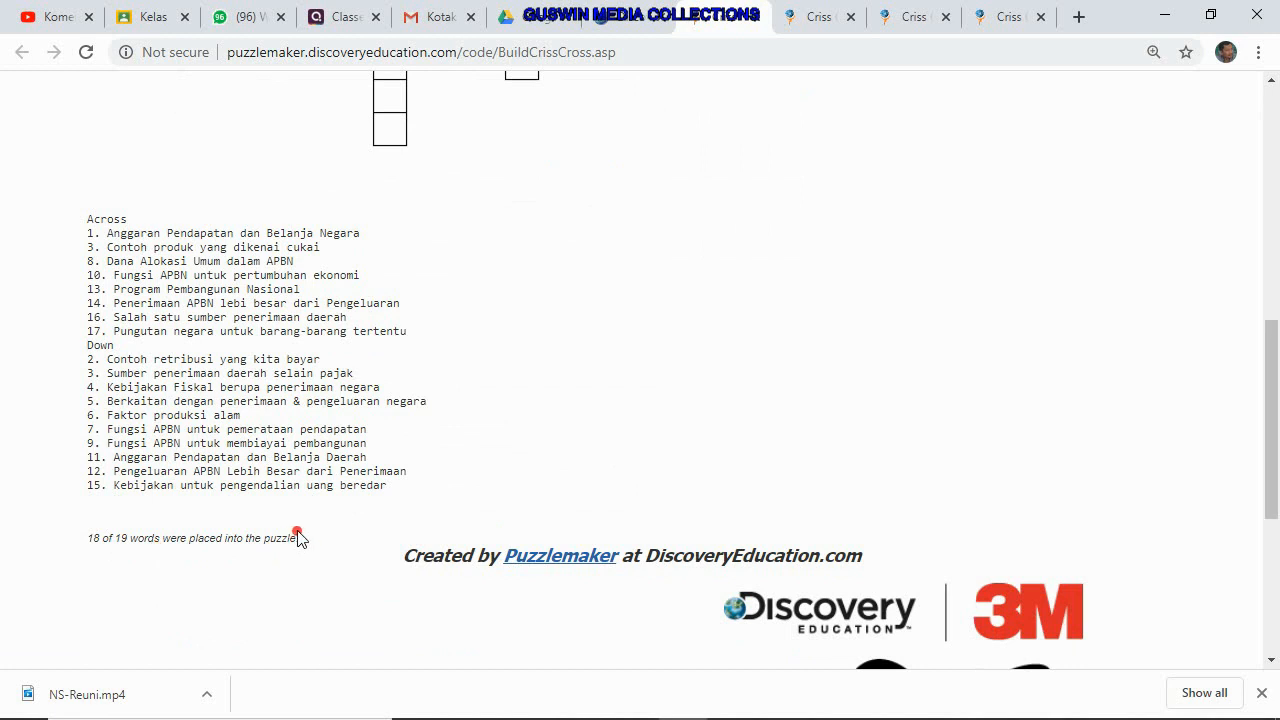
pyautogui.scroll(8, 297, 537)
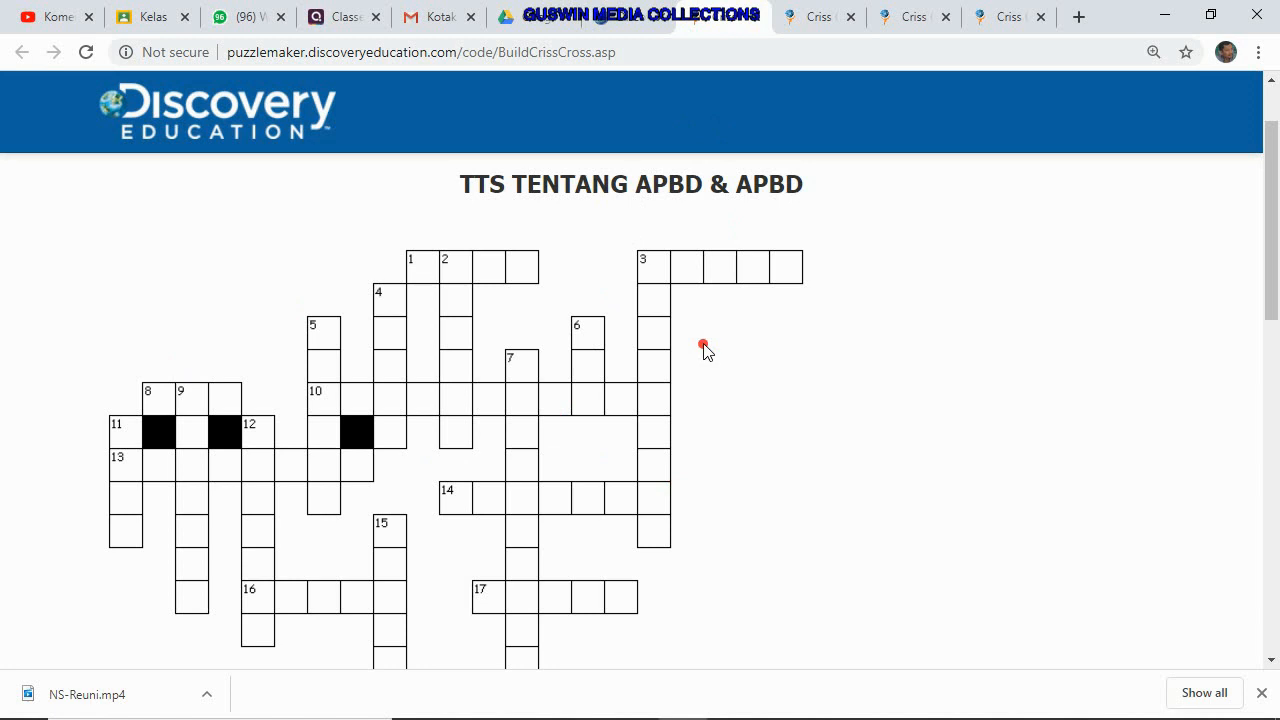
pyautogui.scroll(-2, 705, 350)
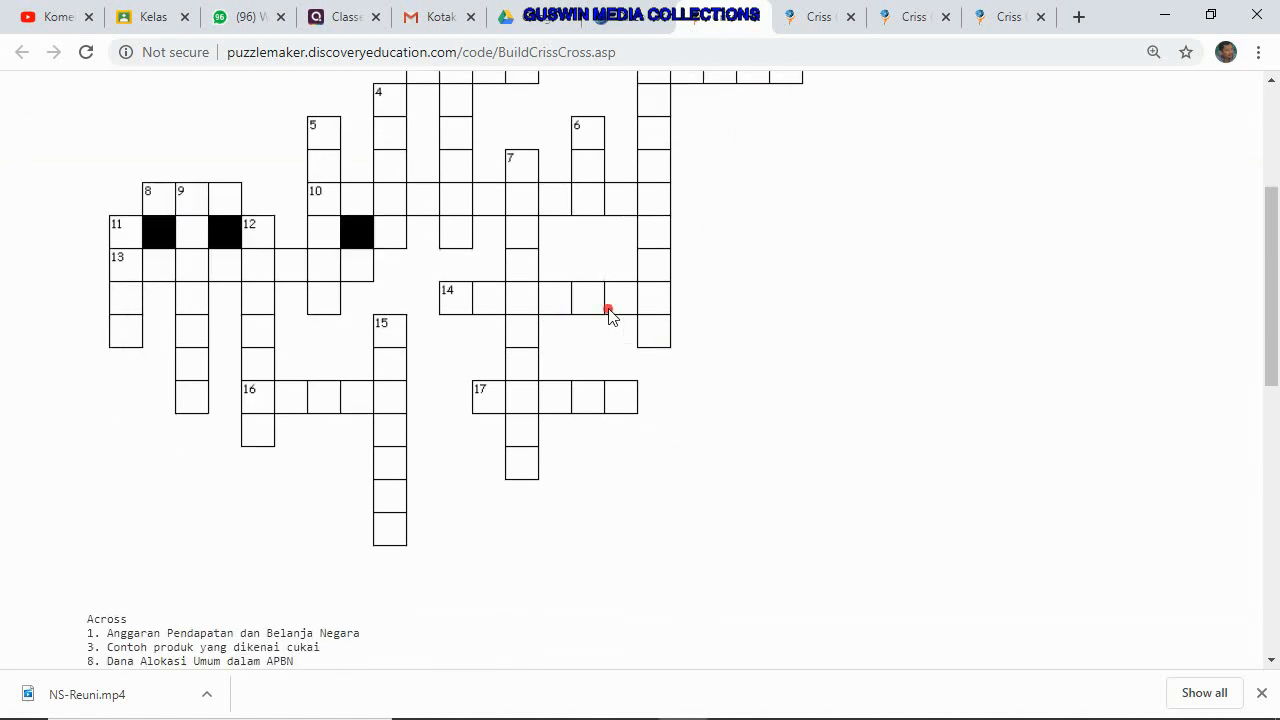
pyautogui.scroll(2, 612, 316)
pyautogui.scroll(-2, 610, 266)
pyautogui.scroll(2, 610, 266)
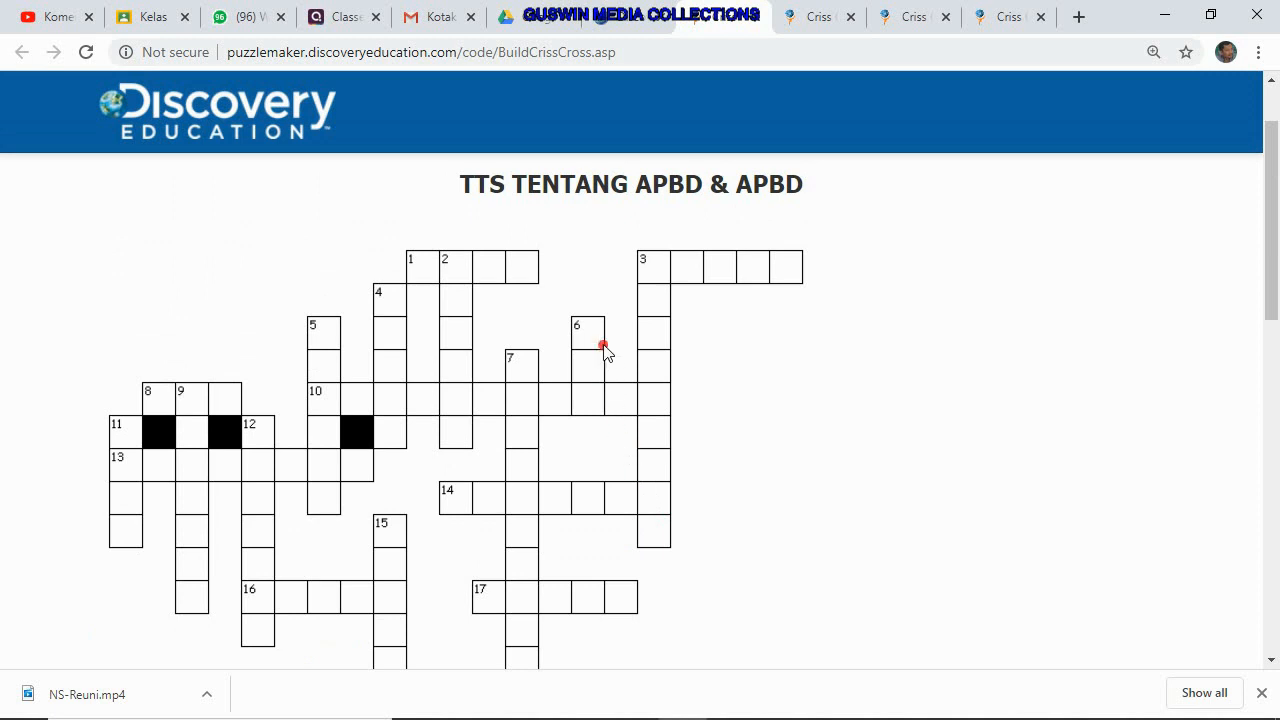
pyautogui.scroll(-1, 598, 336)
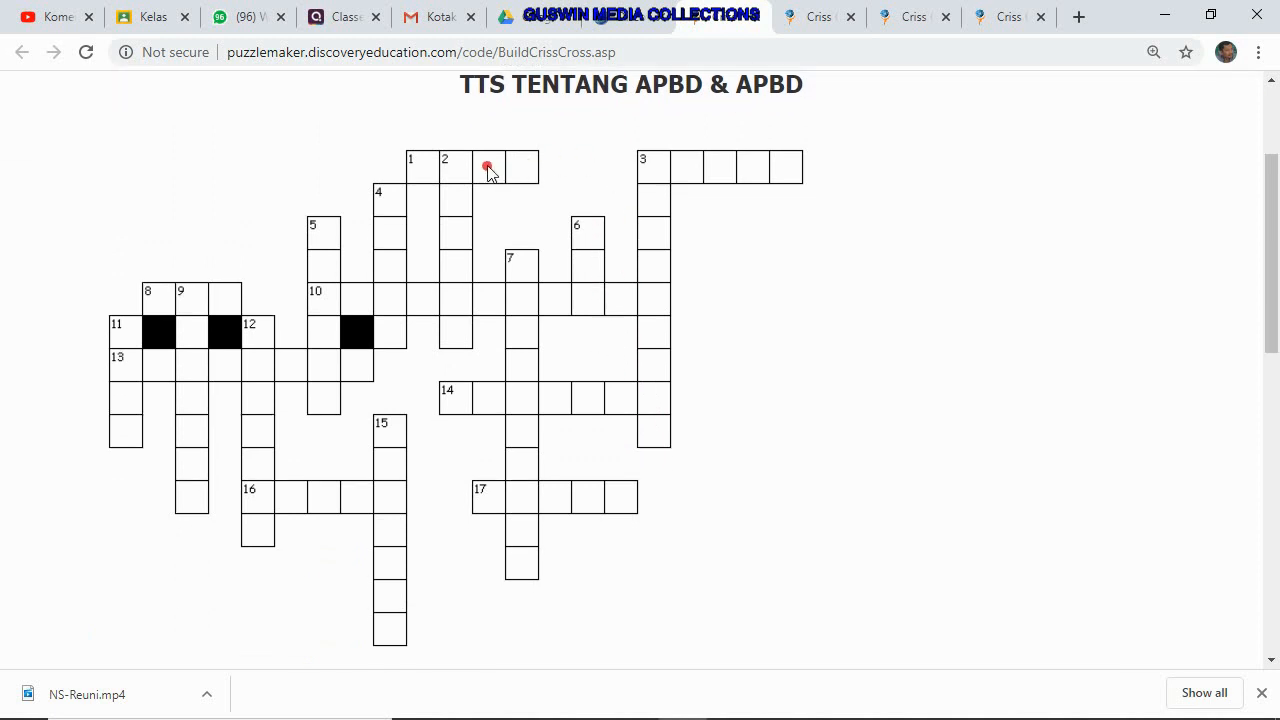
pyautogui.scroll(1, 487, 200)
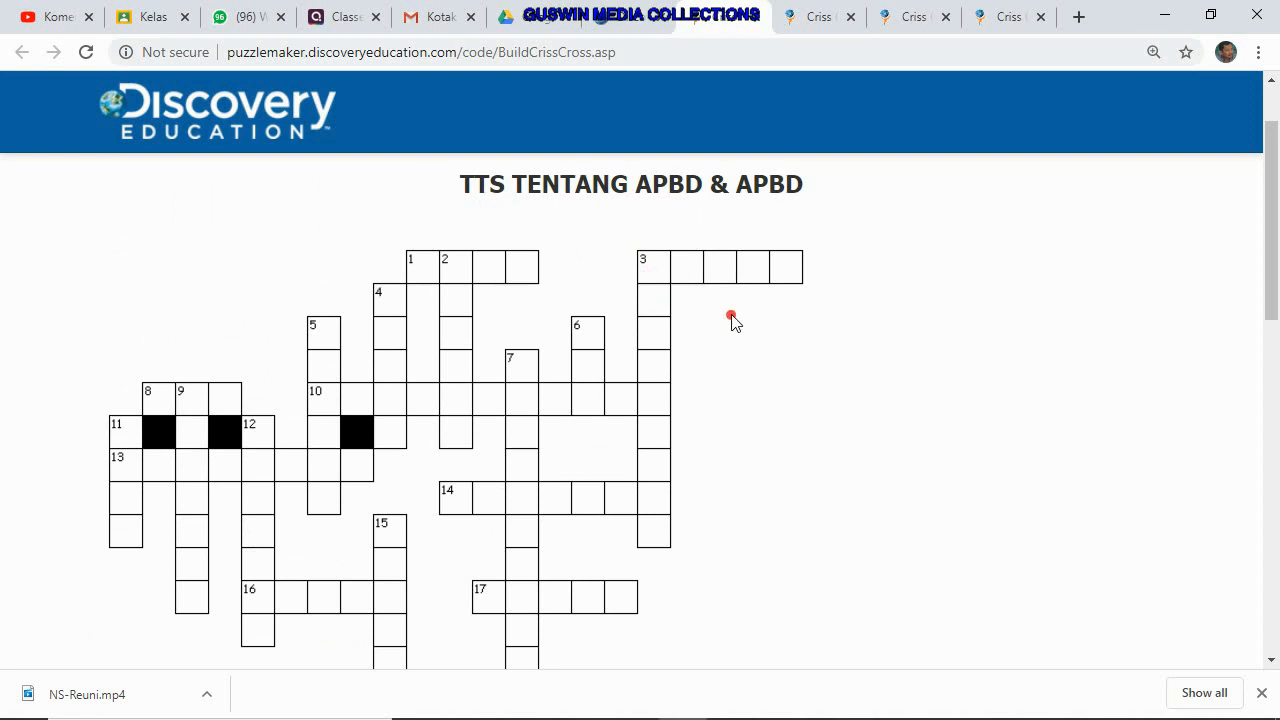
pyautogui.scroll(-2, 849, 437)
pyautogui.scroll(2, 877, 600)
# Switch to the APBN & APBD document in Word and create a new blank document
pyautogui.moveTo(889, 714)
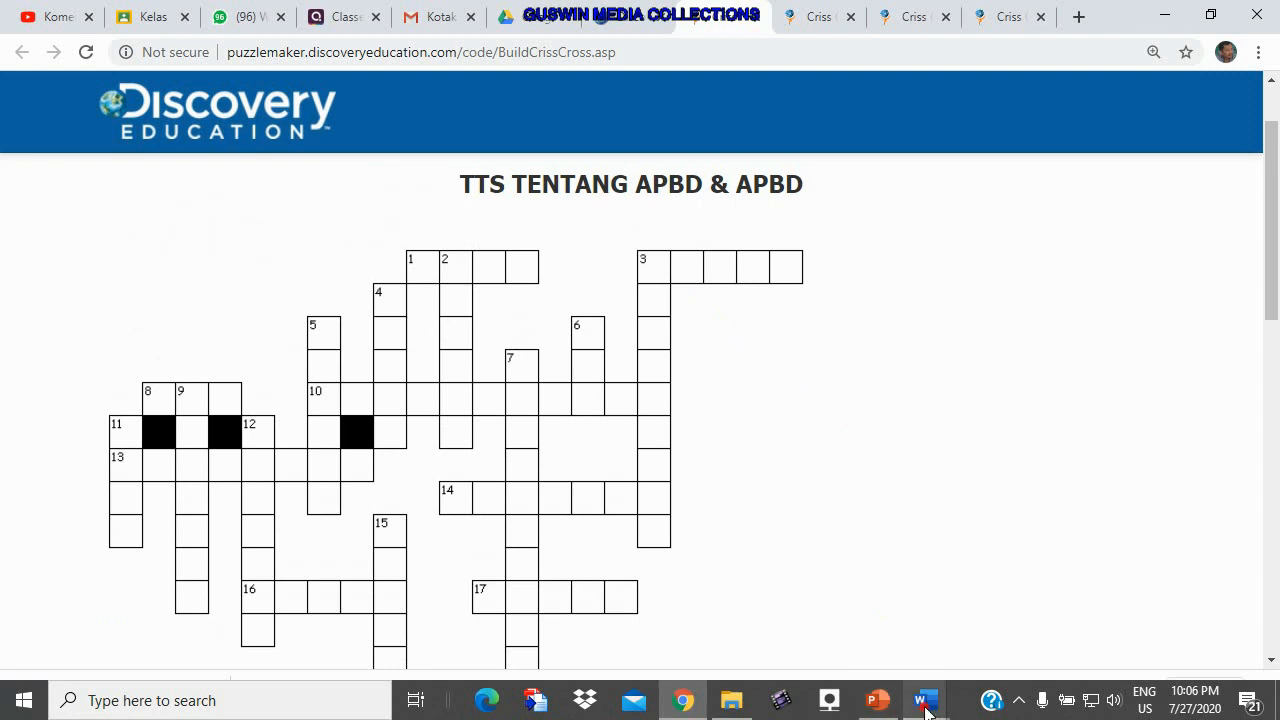
pyautogui.click(974, 649)
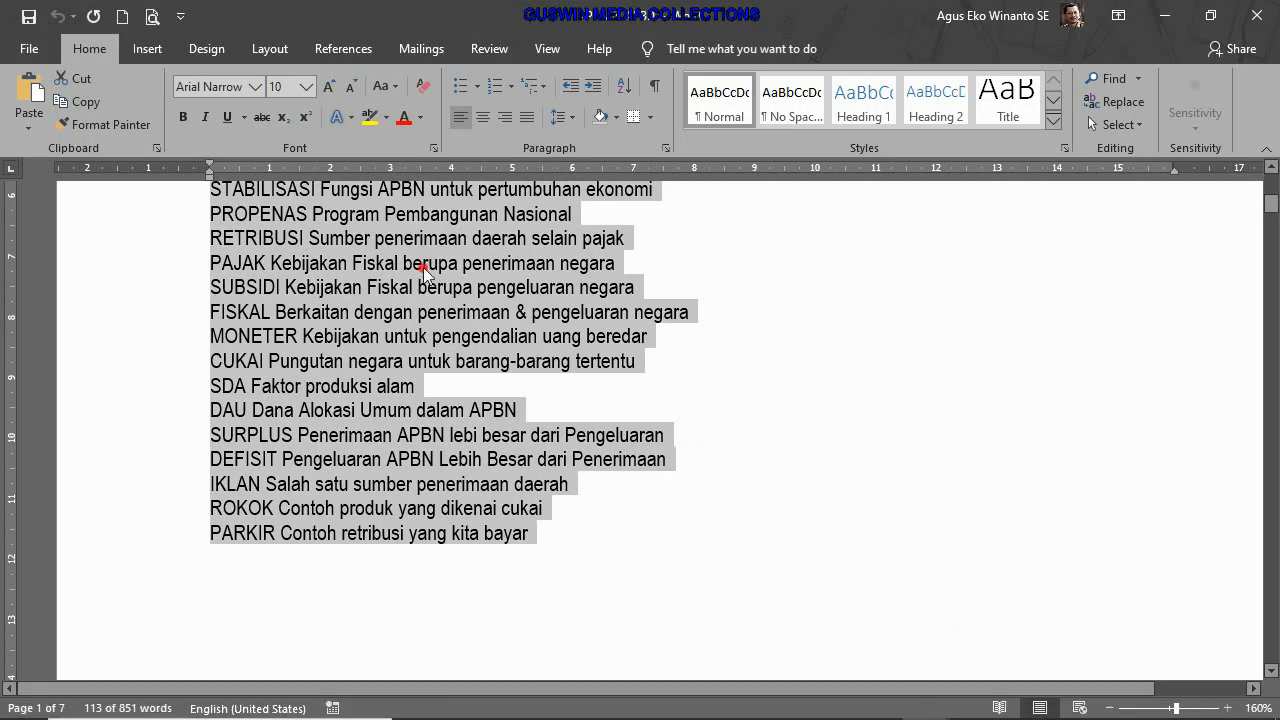
pyautogui.click(122, 16)
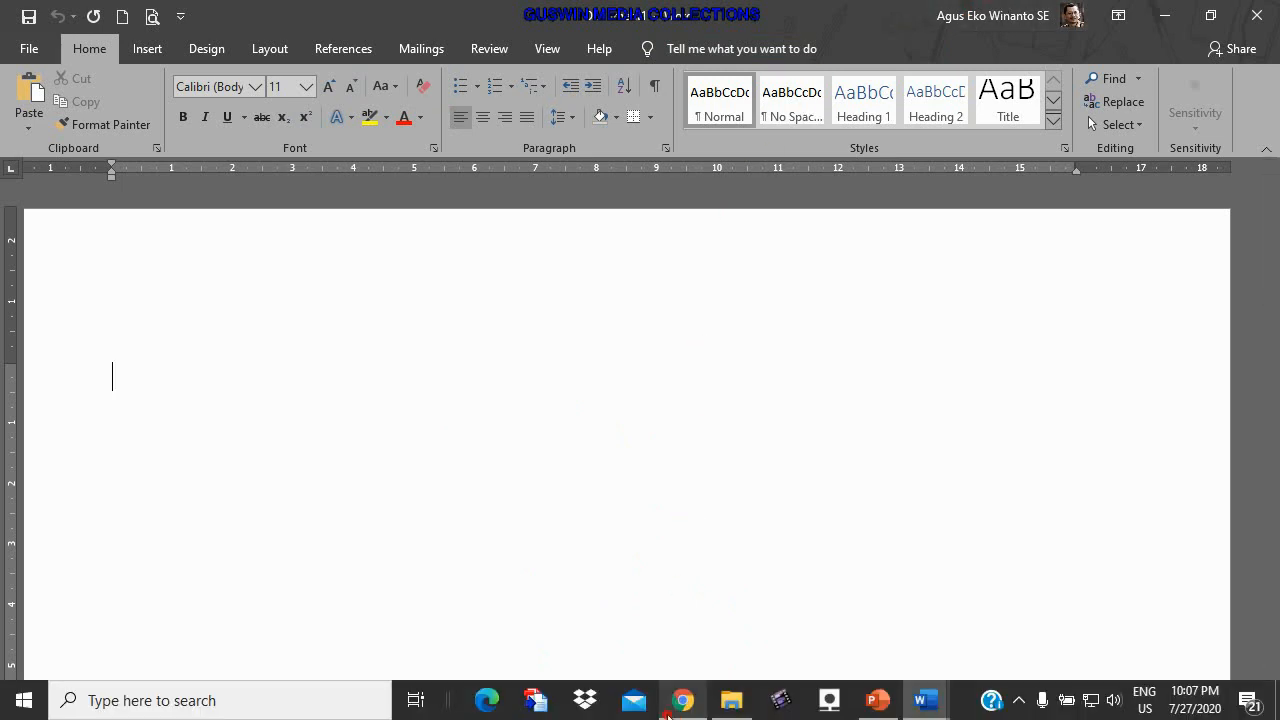
# Go back to the fourth puzzle in the Chrome browser and copy its grid as an image
pyautogui.click(700, 714)
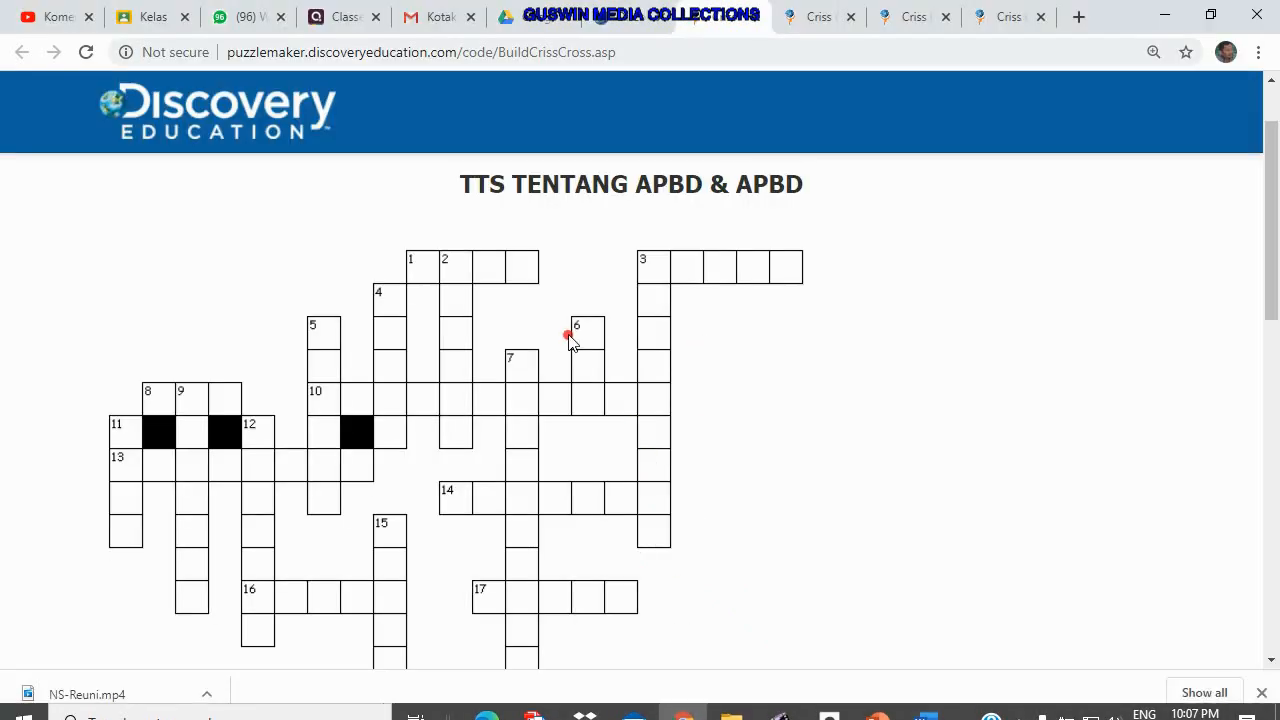
pyautogui.scroll(-1, 531, 390)
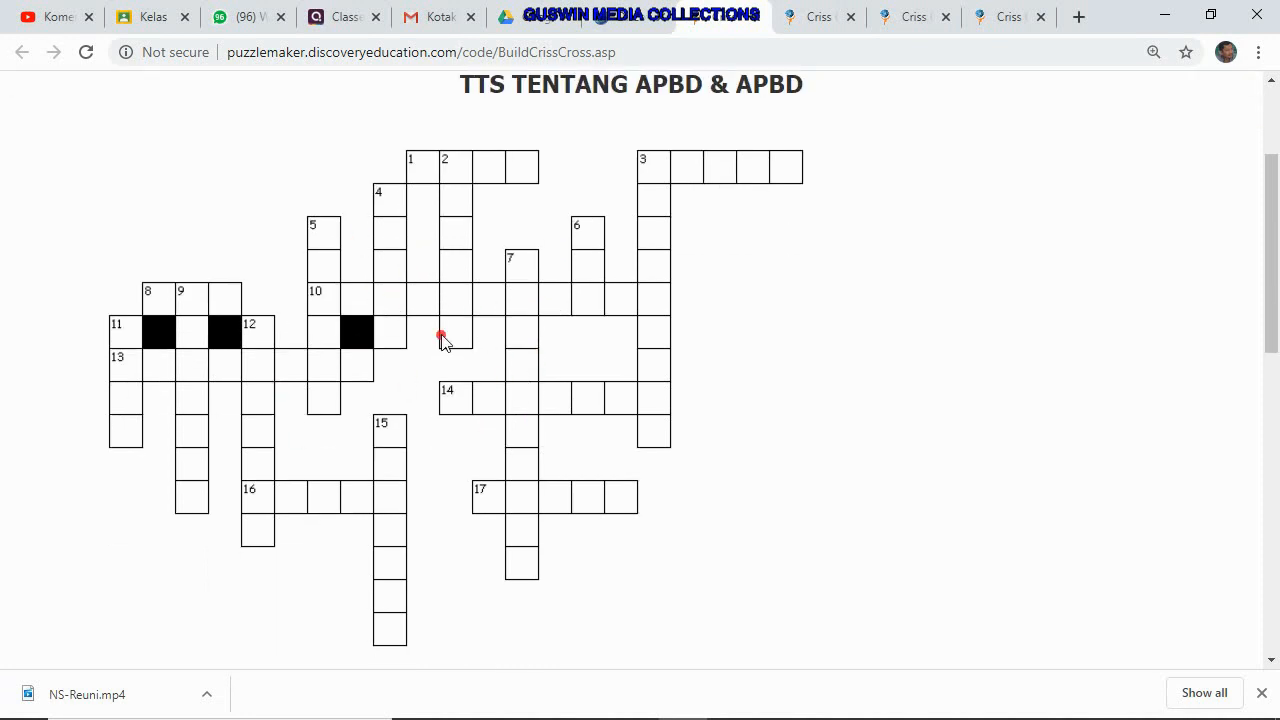
pyautogui.rightClick(420, 315)
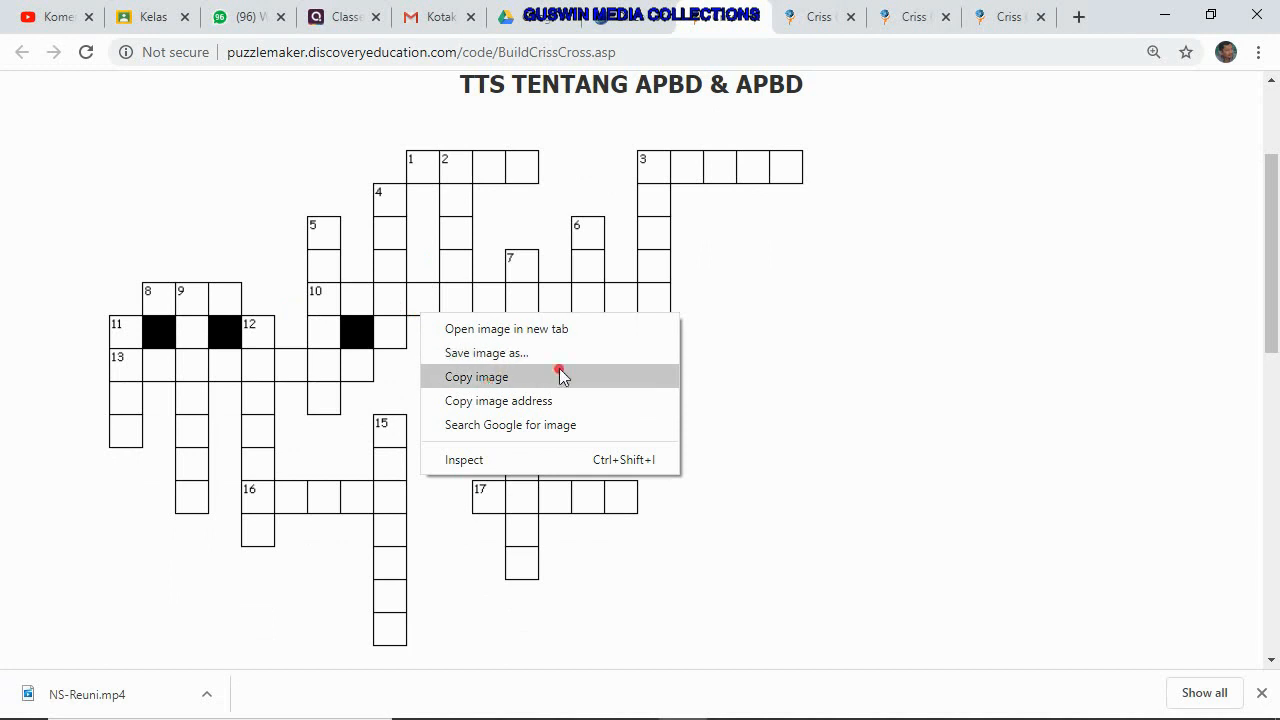
pyautogui.click(478, 377)
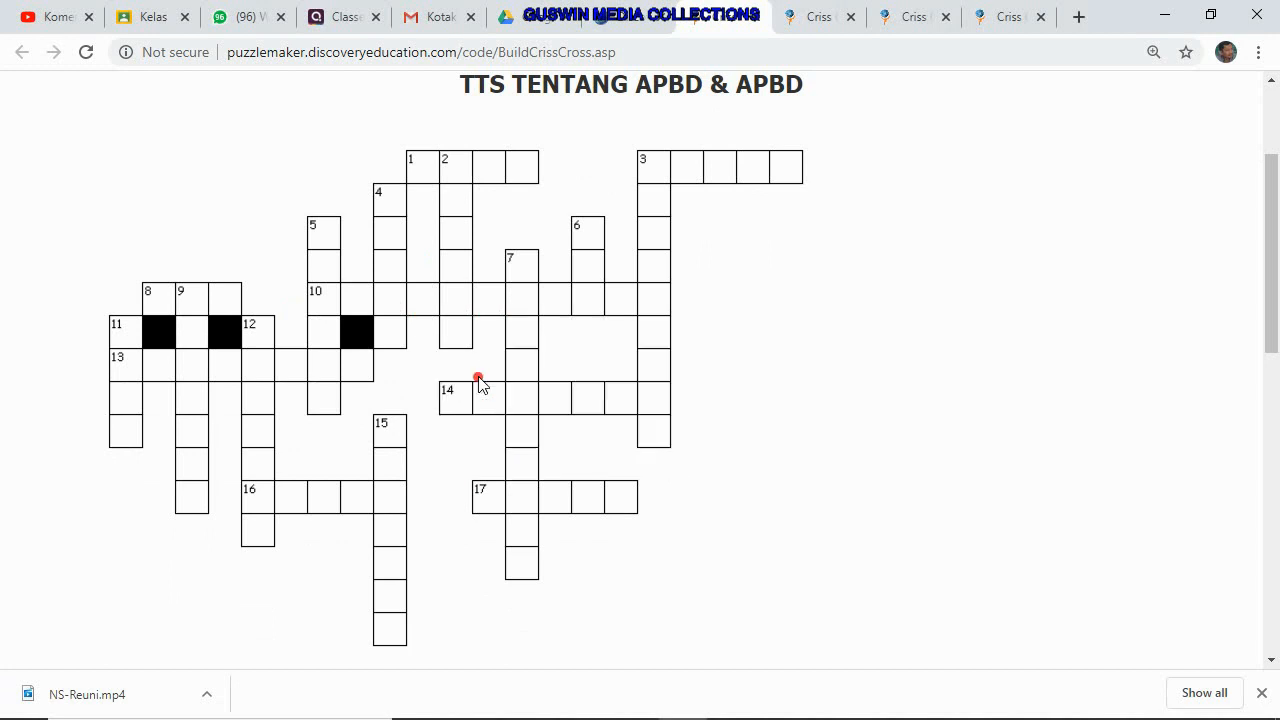
# Switch to the blank Document1 in Word and paste the copied puzzle grid image into it
pyautogui.moveTo(686, 704)
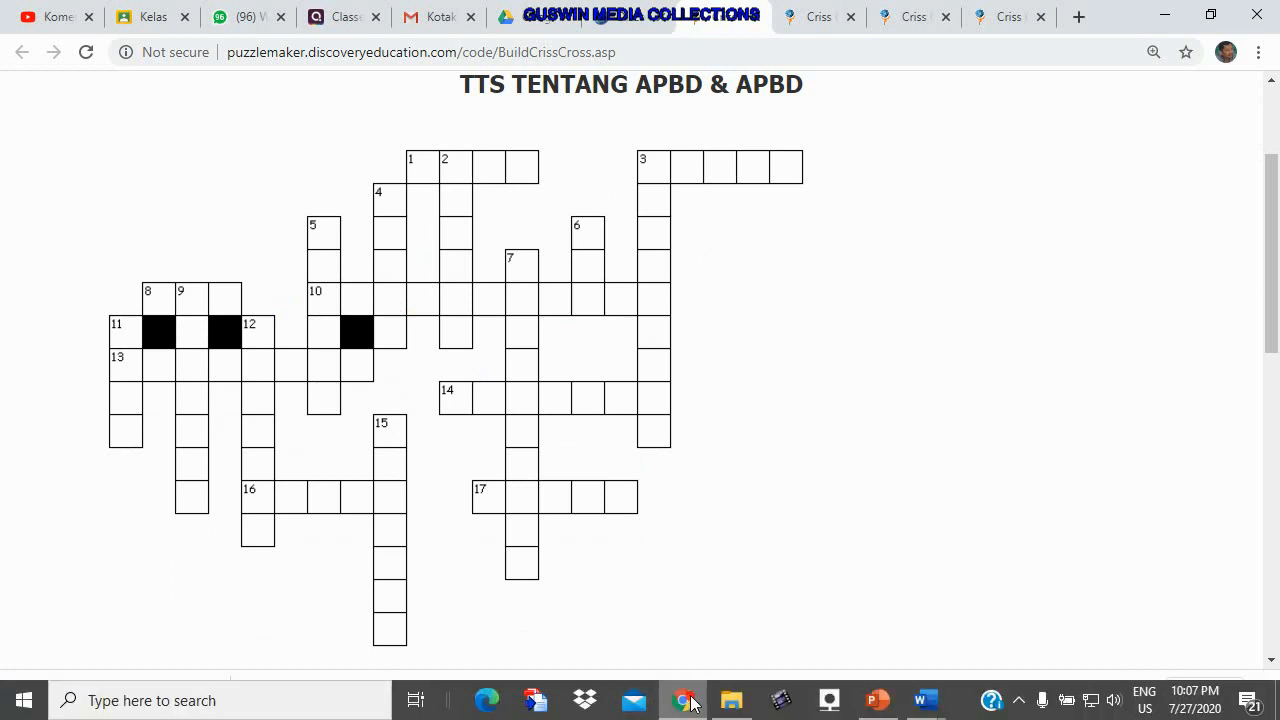
pyautogui.moveTo(923, 700)
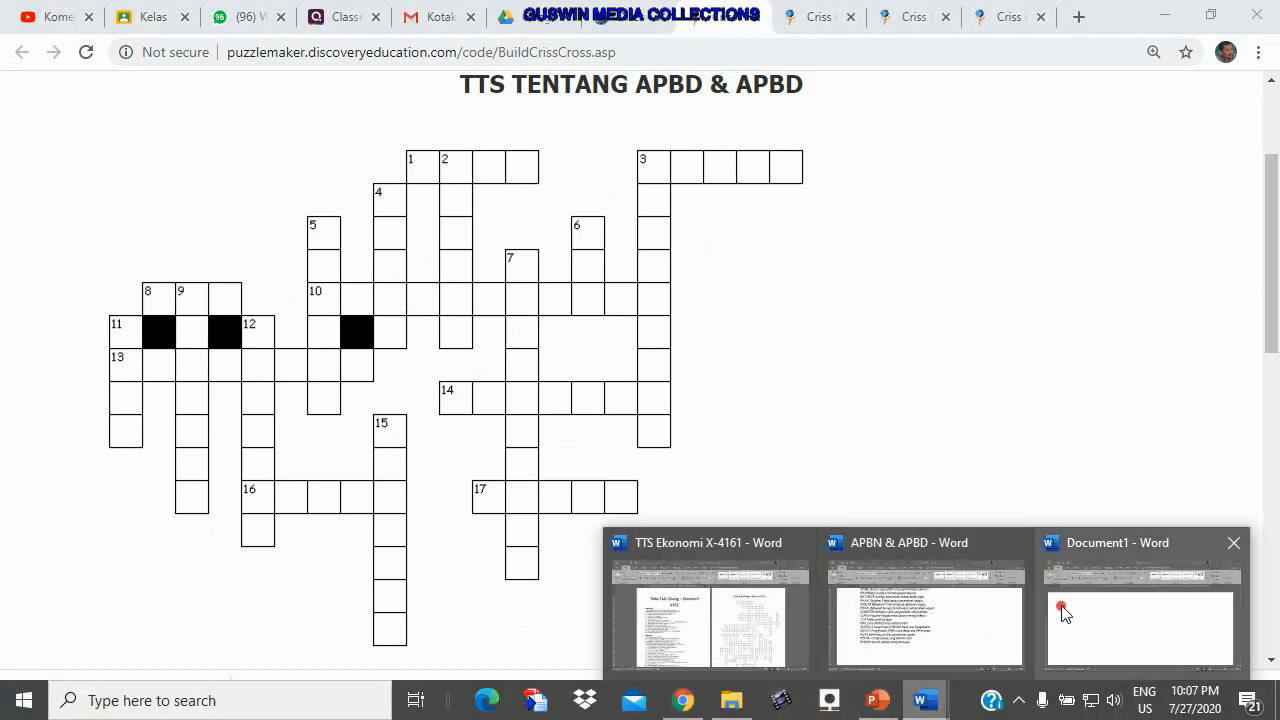
pyautogui.click(1057, 608)
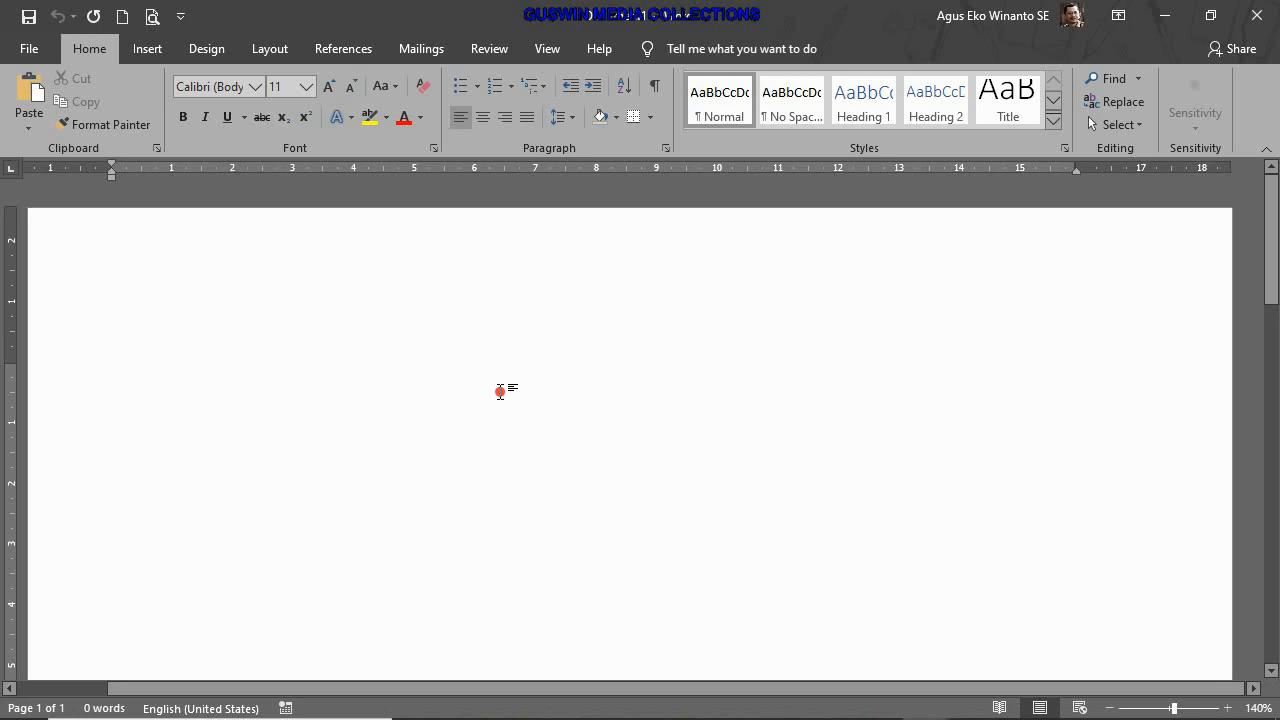
pyautogui.scroll(-1, 500, 391)
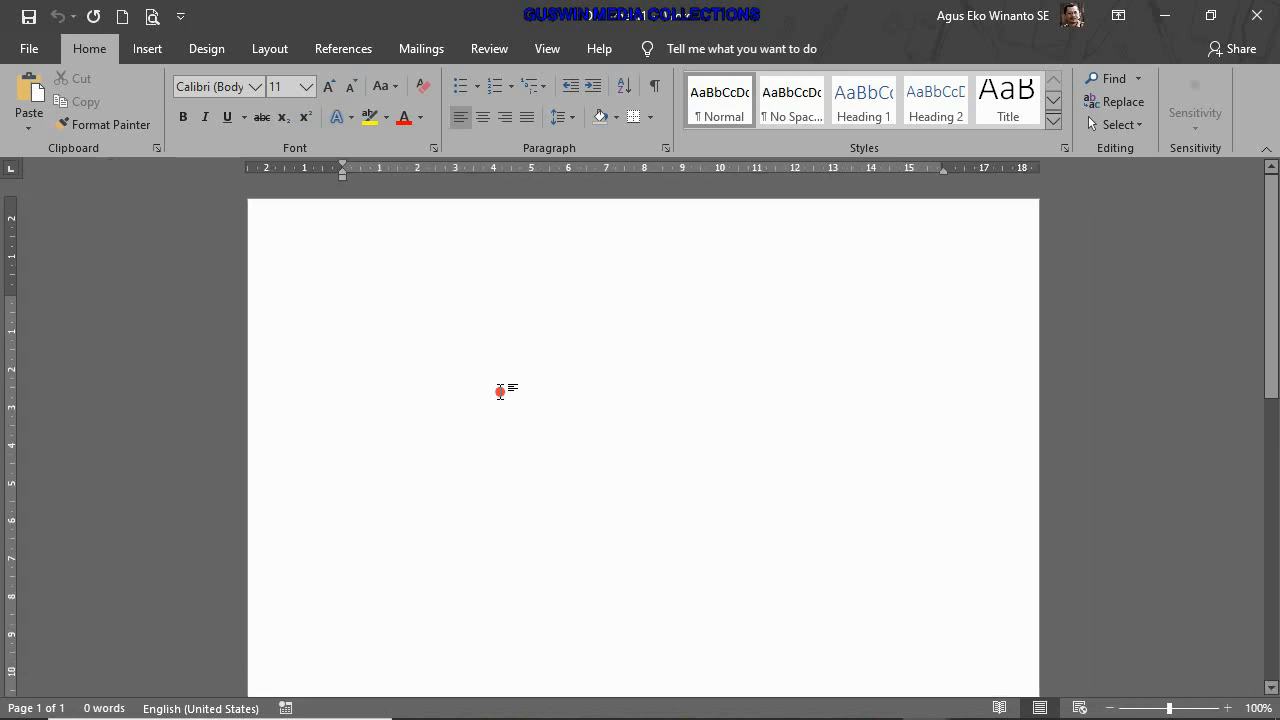
pyautogui.hotkey('ctrl', 'v')
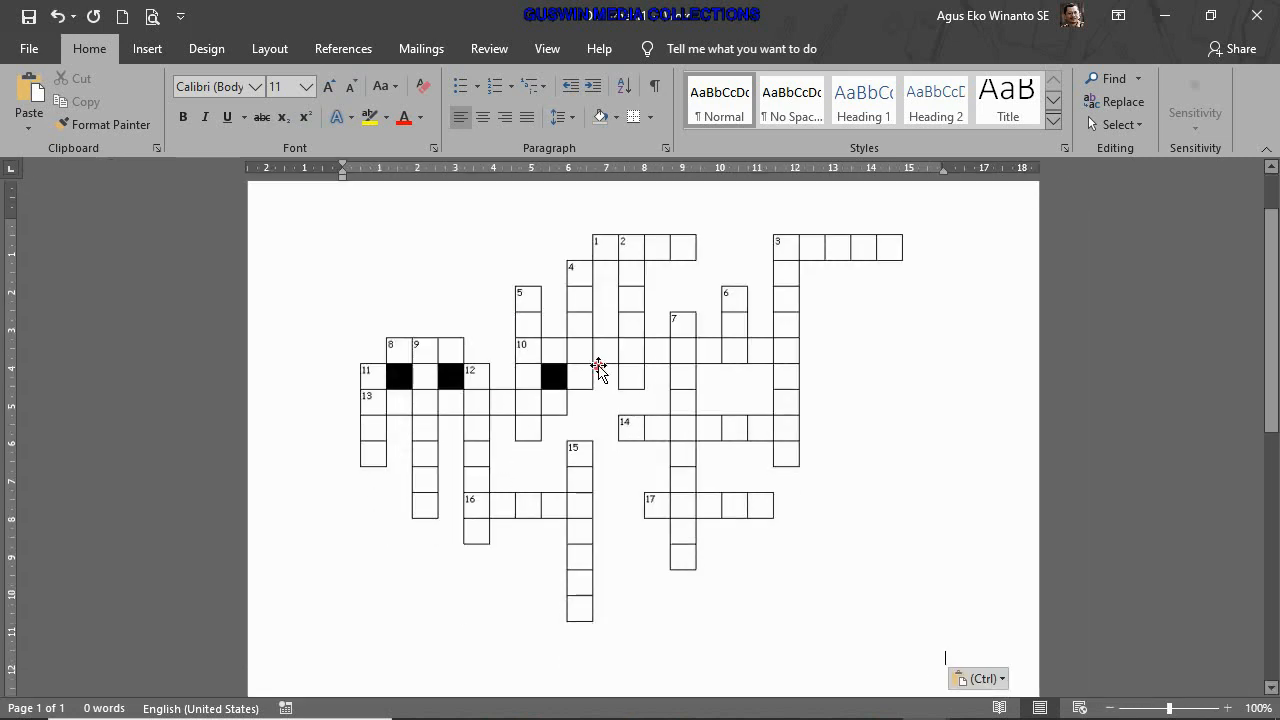
pyautogui.click(636, 358)
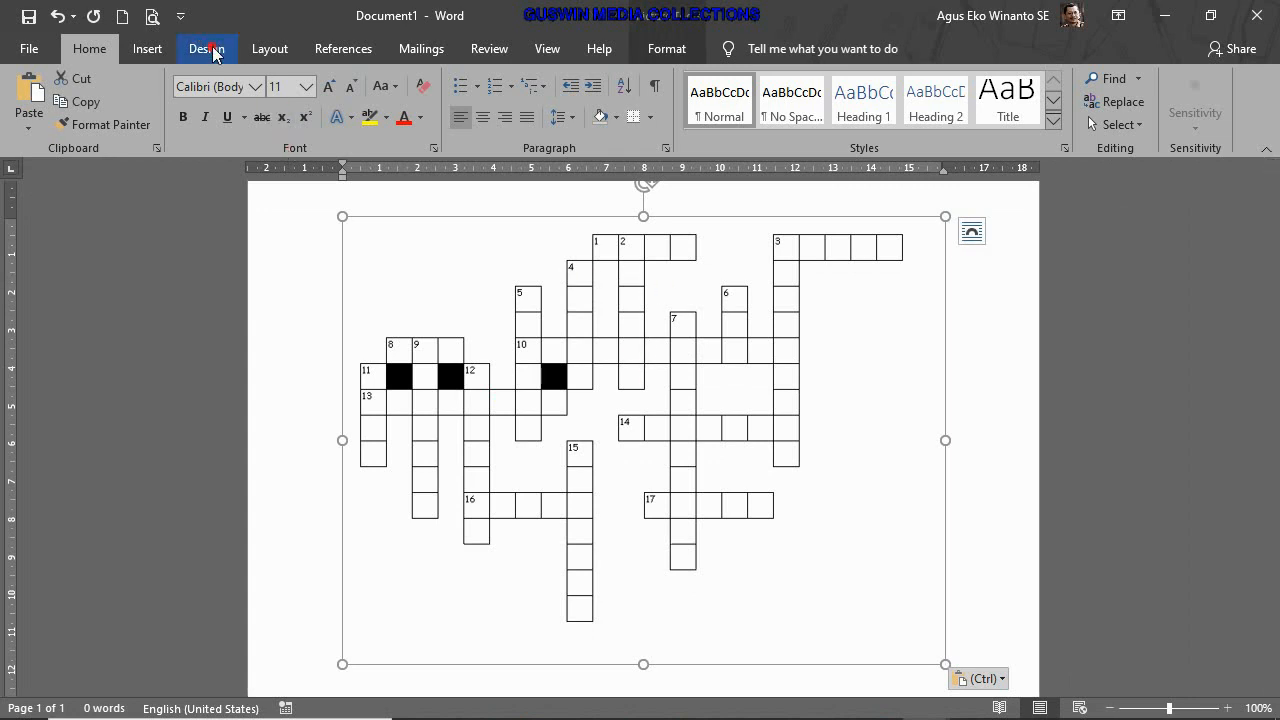
pyautogui.click(268, 48)
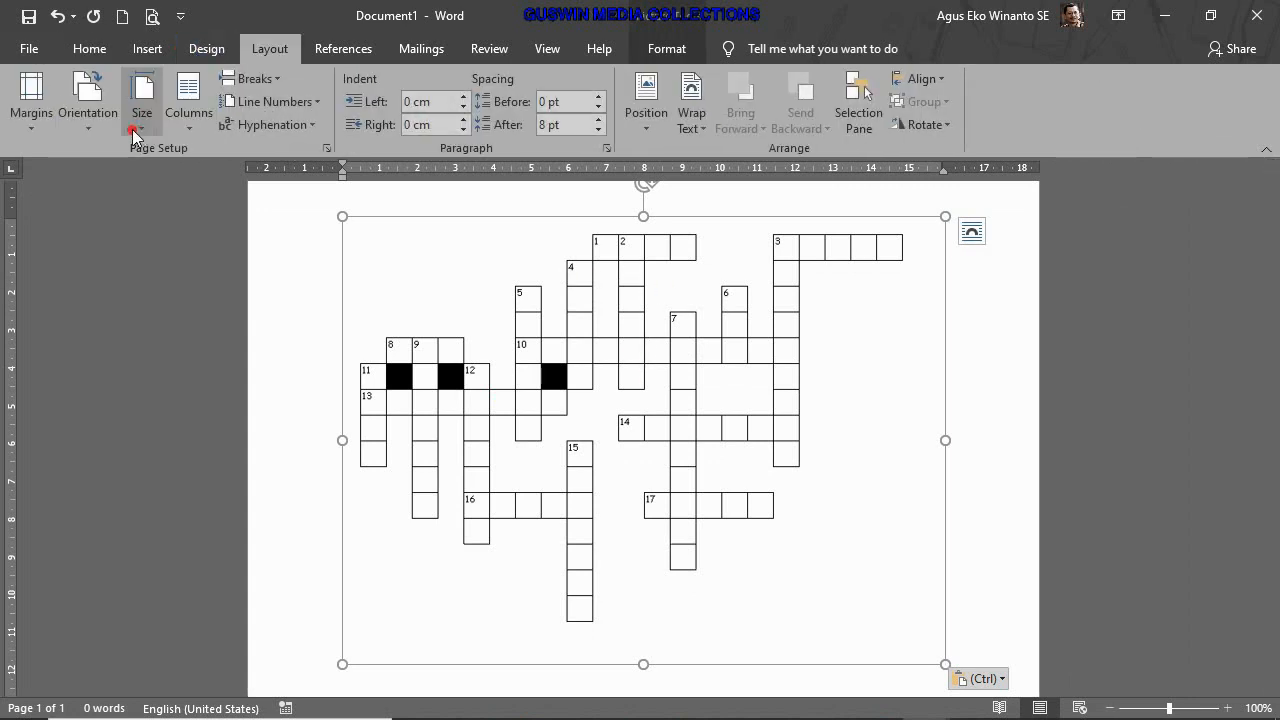
pyautogui.click(87, 128)
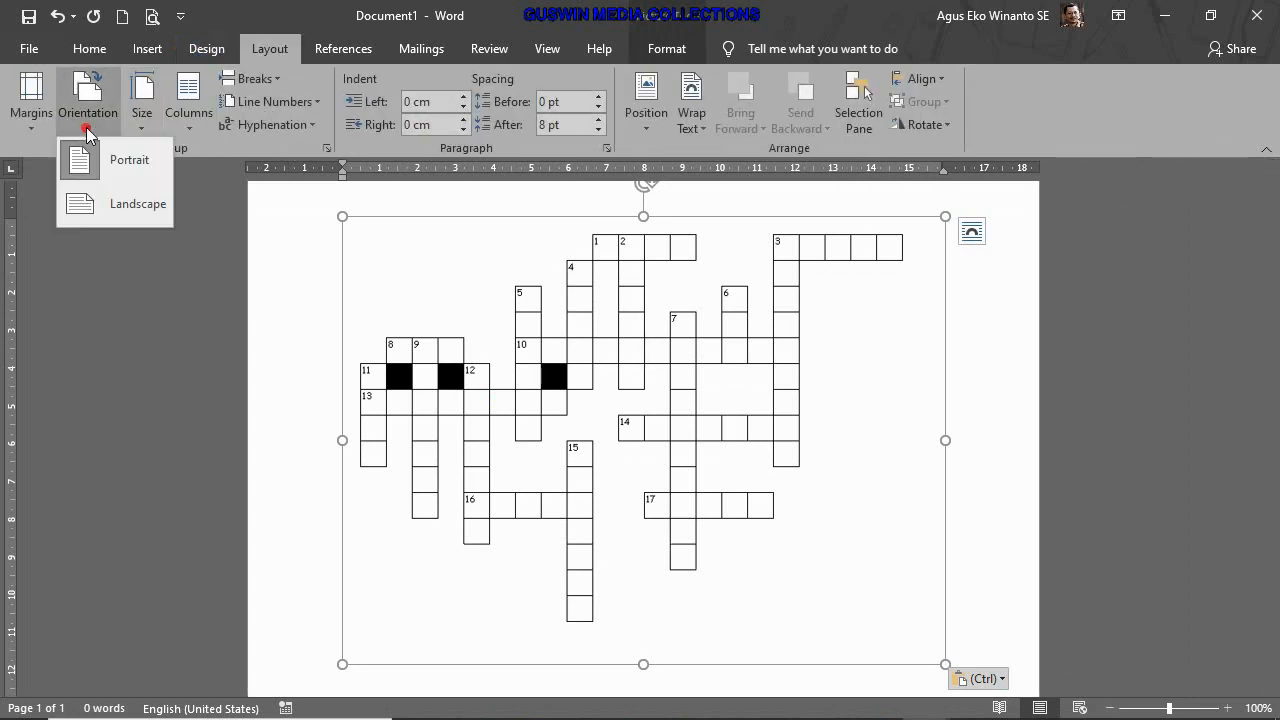
pyautogui.click(969, 438)
# Set the pasted grid picture's text wrapping to In Front of Text
pyautogui.scroll(-4, 915, 485)
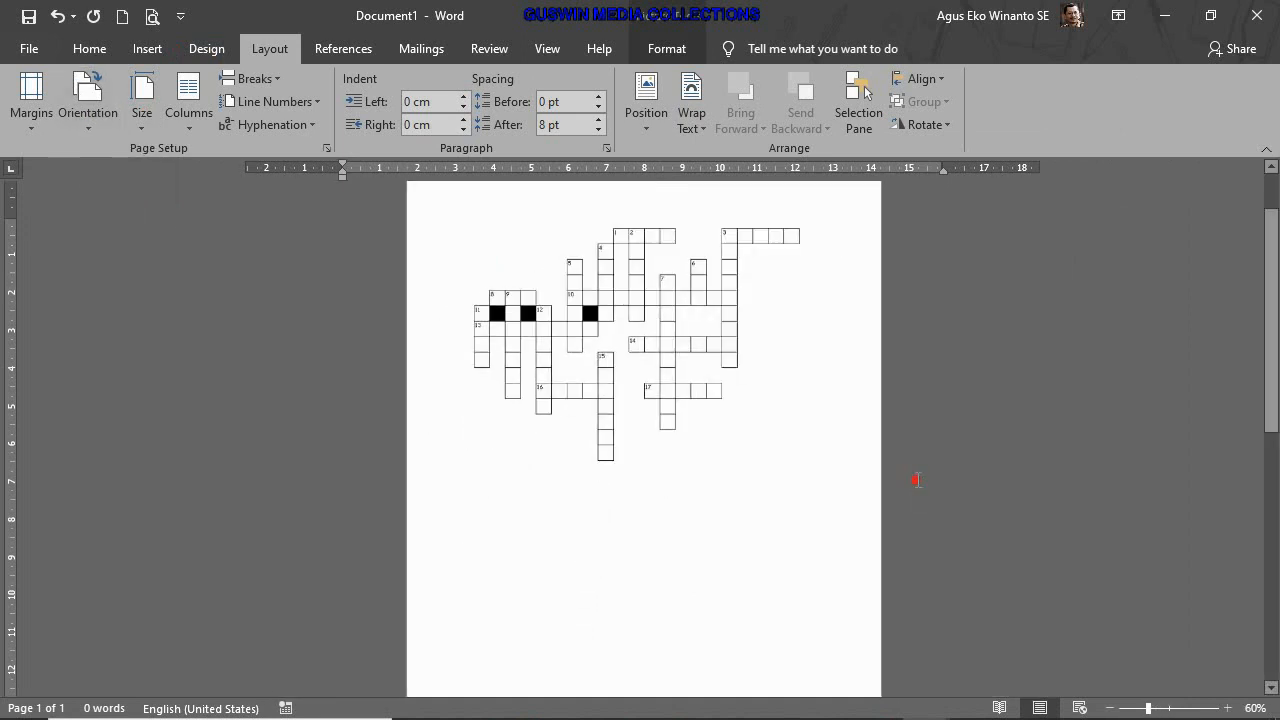
pyautogui.scroll(-2, 739, 387)
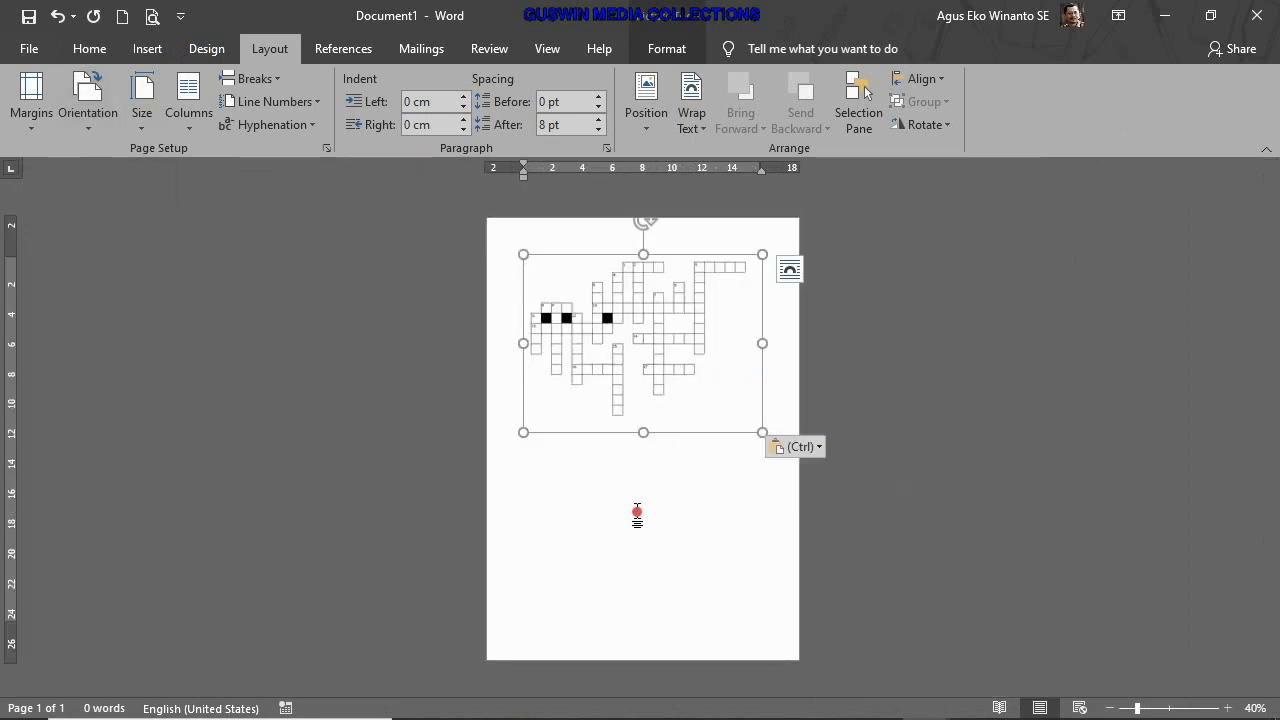
pyautogui.click(606, 471)
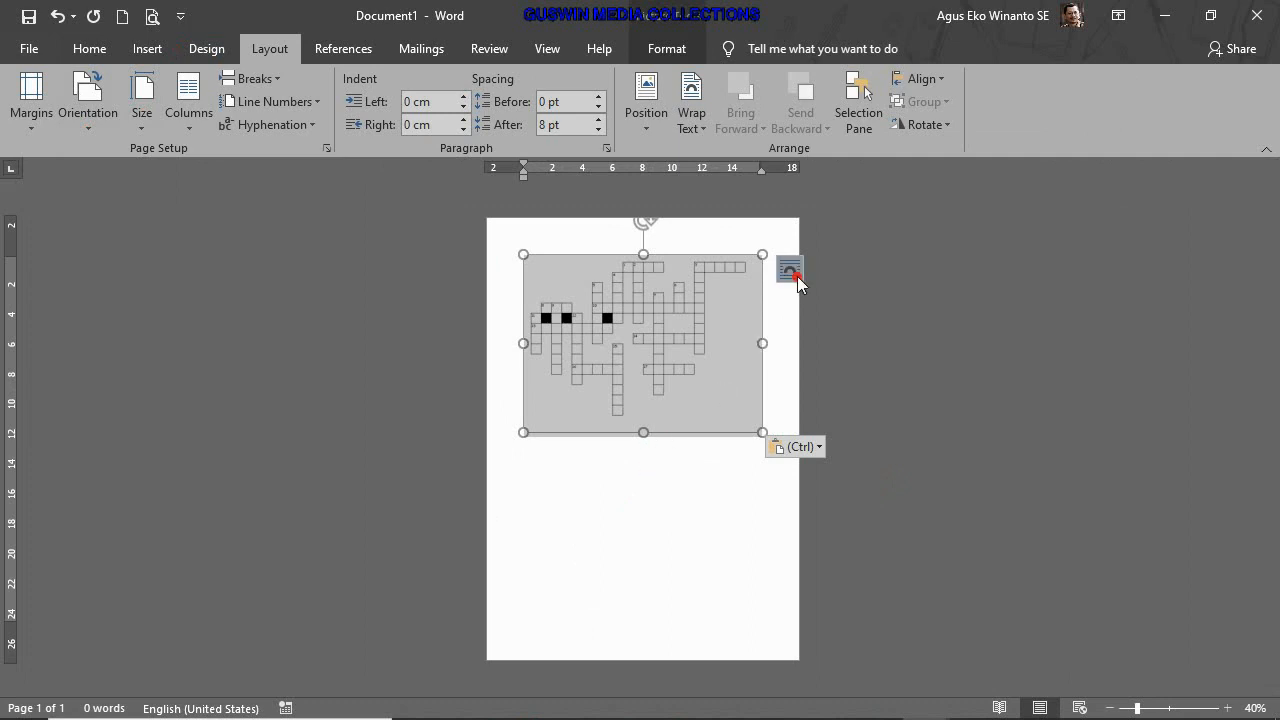
pyautogui.click(791, 275)
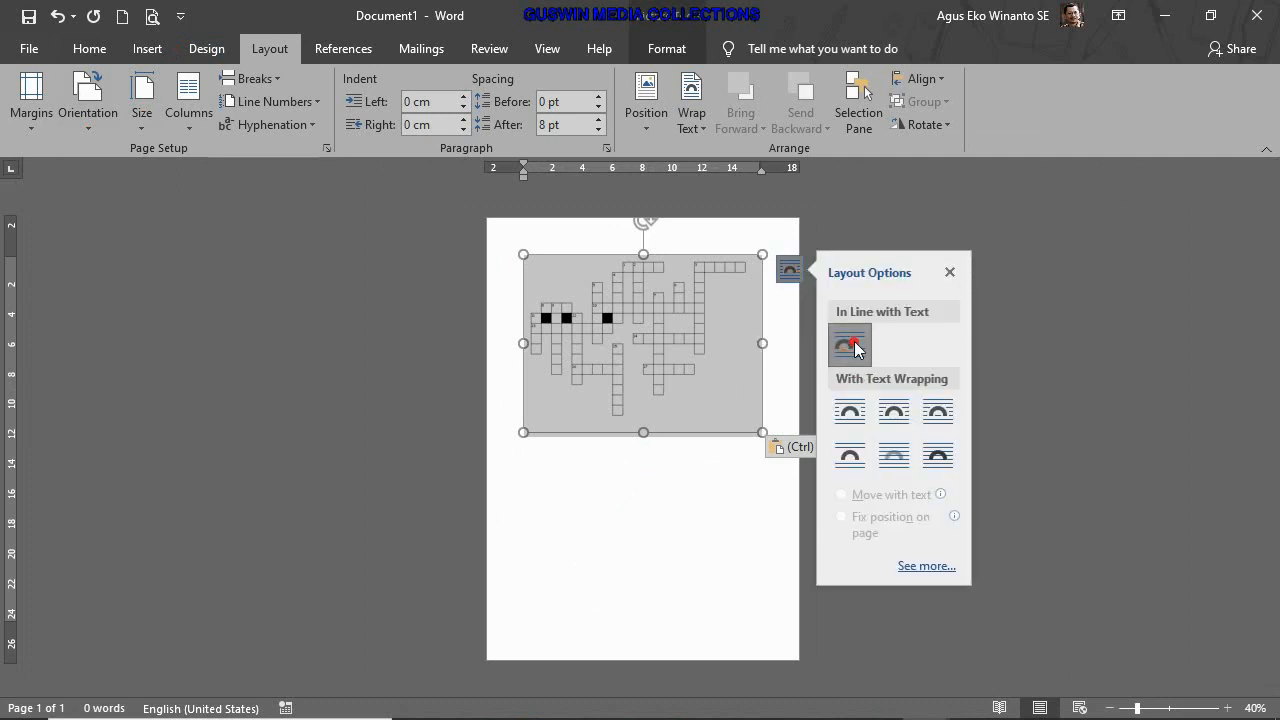
pyautogui.click(938, 457)
pyautogui.click(746, 472)
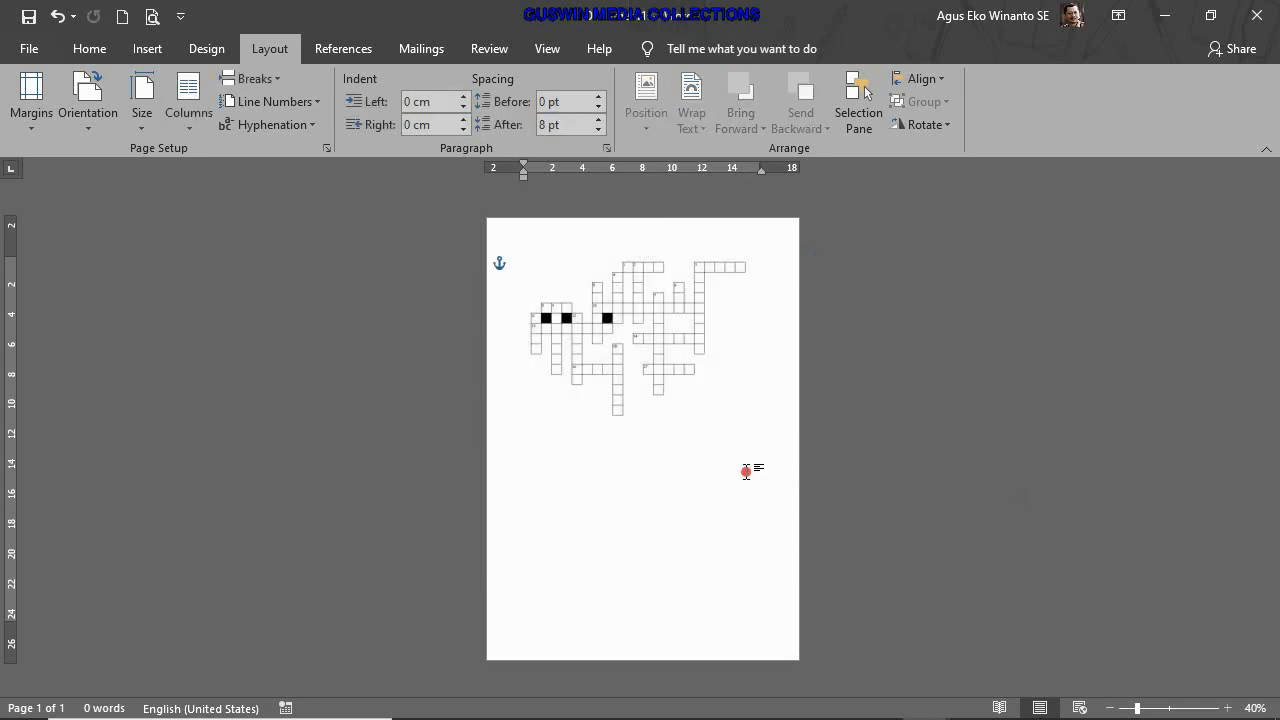
# Shrink the grid picture slightly, to about 15.5 cm wide, and deselect it
pyautogui.click(691, 394)
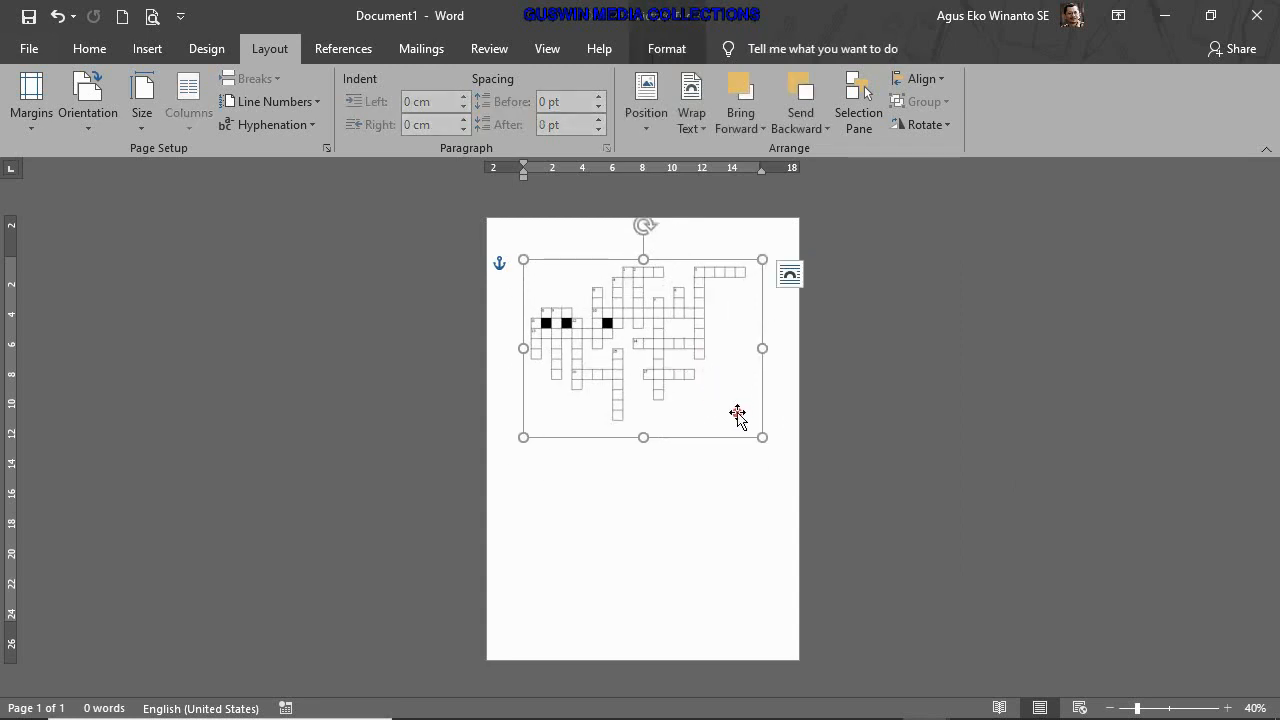
pyautogui.moveTo(760, 441)
pyautogui.mouseDown()
pyautogui.moveTo(674, 366)
pyautogui.moveTo(755, 432)
pyautogui.mouseUp()
pyautogui.keyDown('ctrl'); pyautogui.scroll(3, 716, 497); pyautogui.keyUp('ctrl')
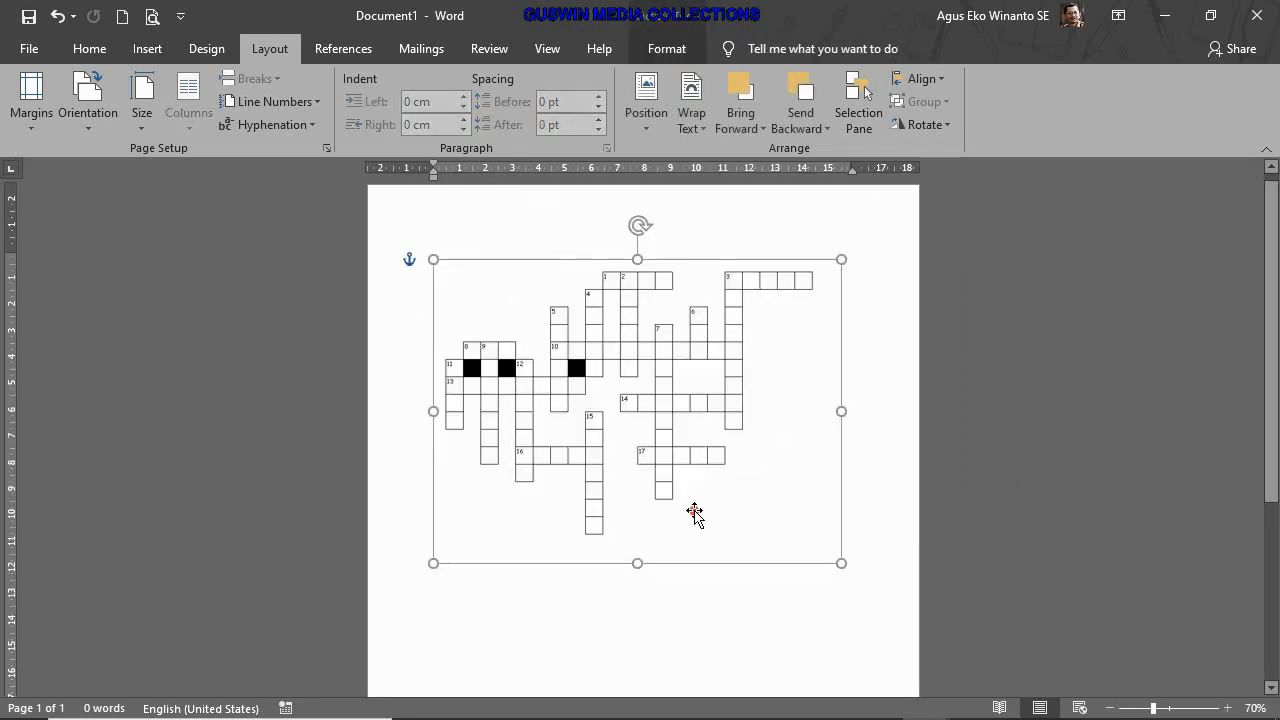
pyautogui.click(597, 600)
pyautogui.scroll(-1, 596, 592)
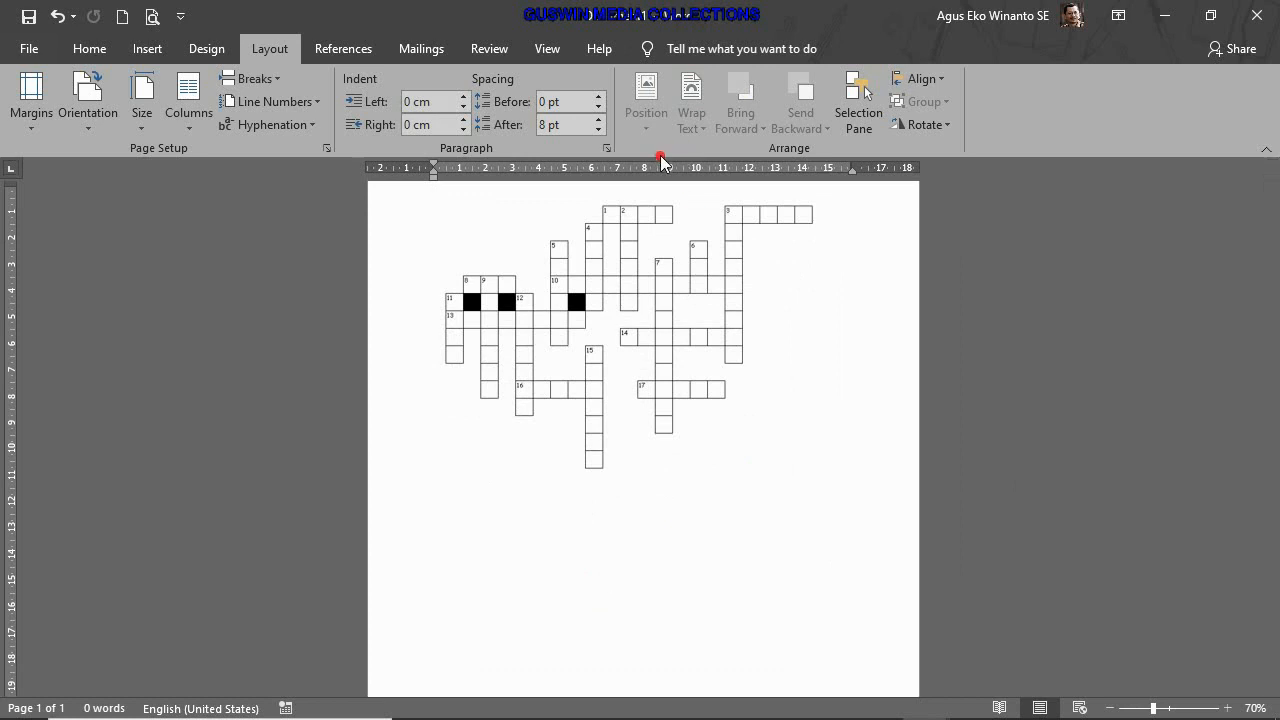
# Switch to the fourth puzzle in Chrome and copy its complete Across and Down clue list
pyautogui.click(681, 707)
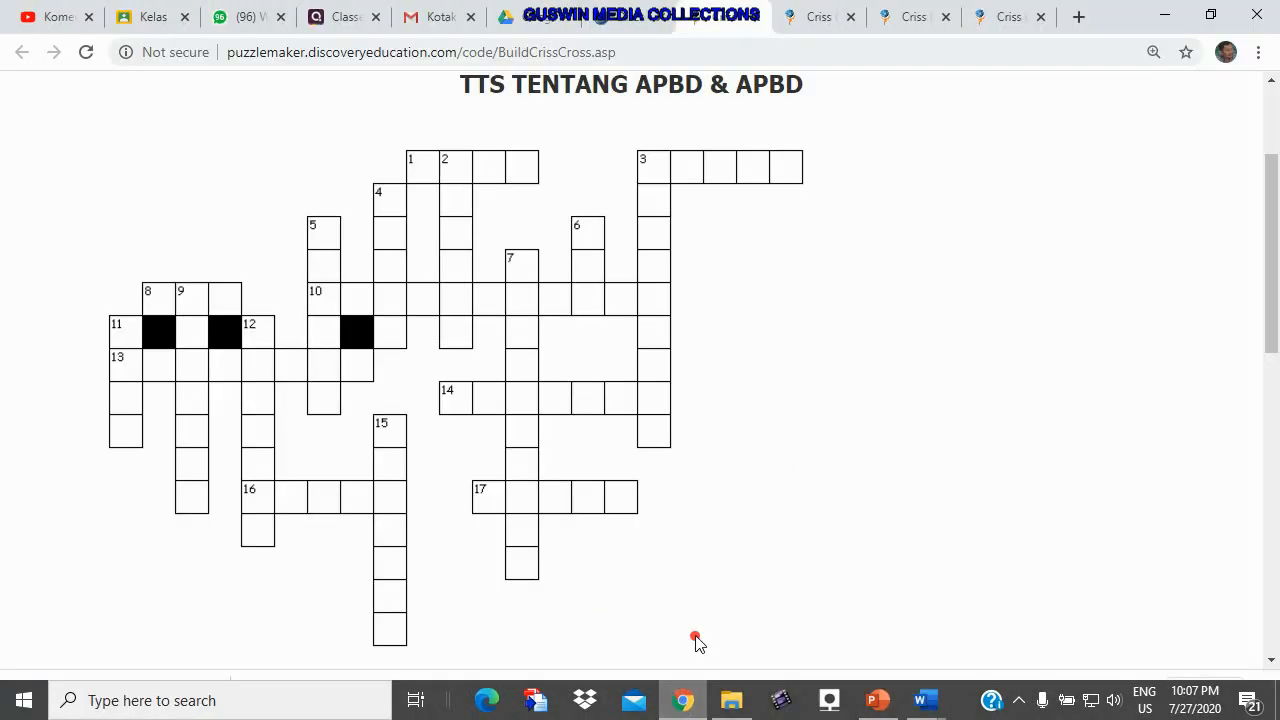
pyautogui.scroll(-5, 634, 363)
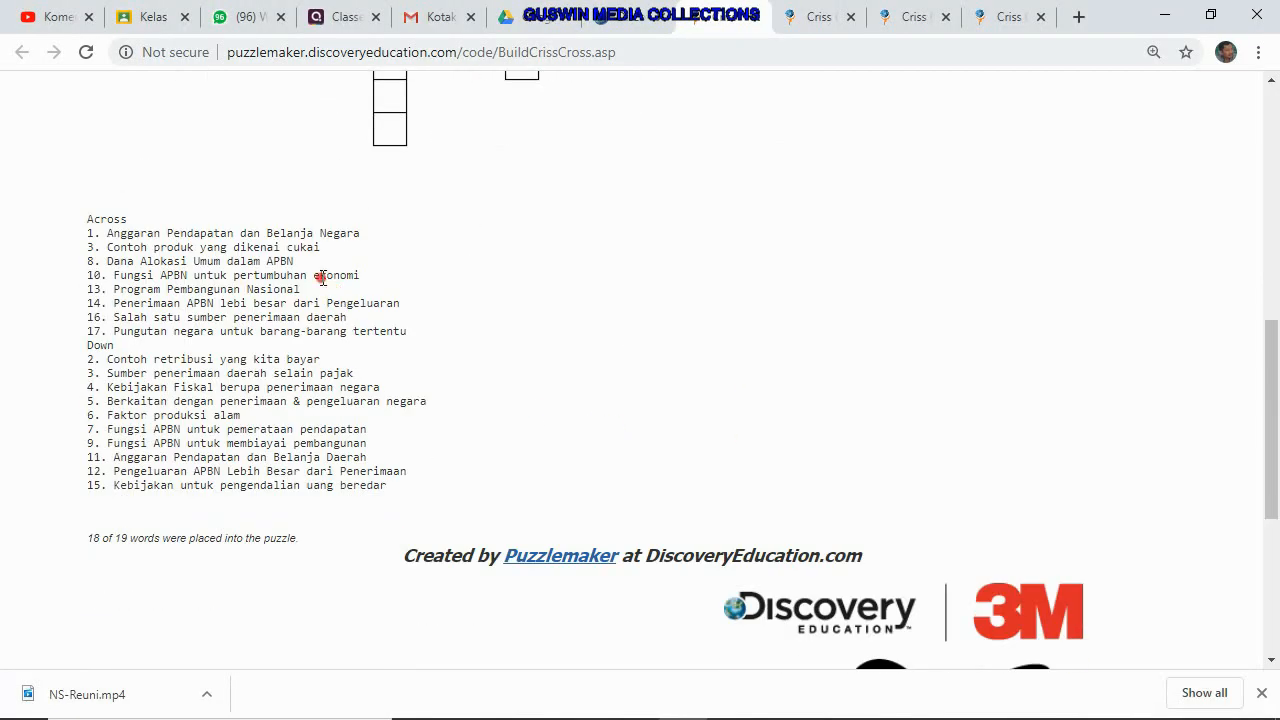
pyautogui.moveTo(87, 221); pyautogui.dragTo(445, 485)
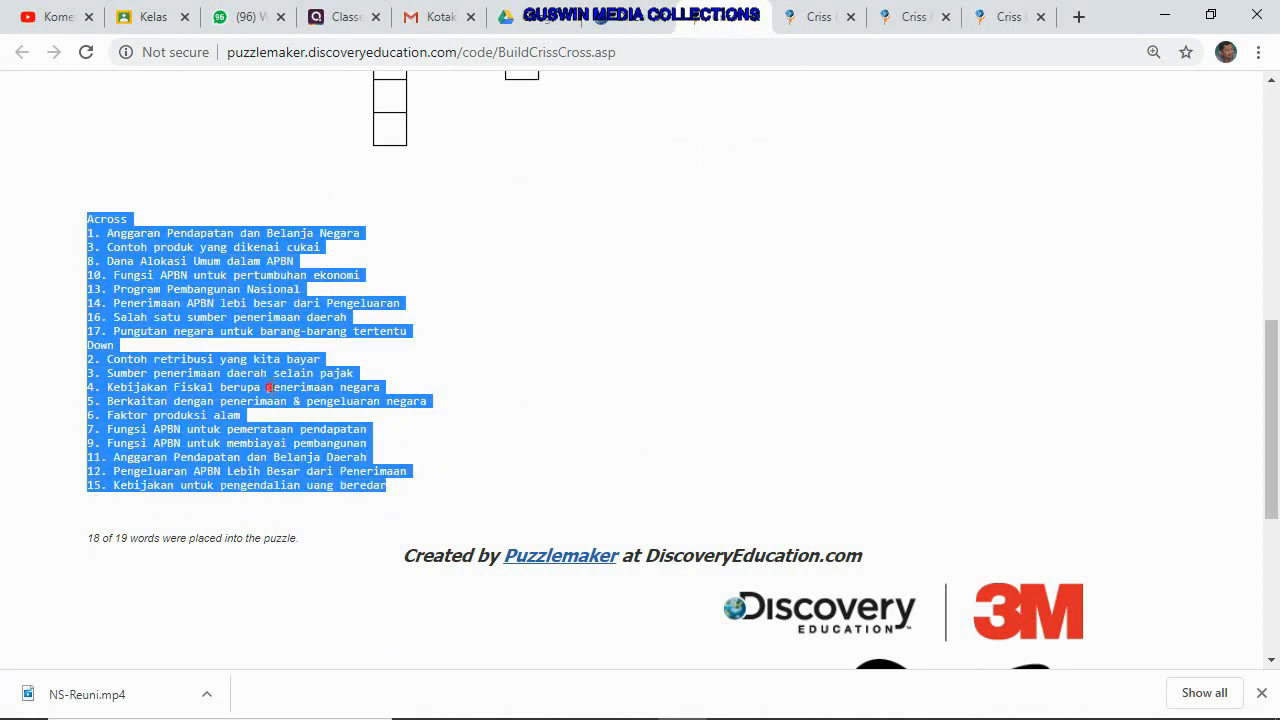
pyautogui.rightClick(229, 302)
pyautogui.click(264, 319)
# Go back to Document1 in Word and paste the copied Across and Down clues
pyautogui.moveTo(668, 710)
pyautogui.moveTo(925, 700)
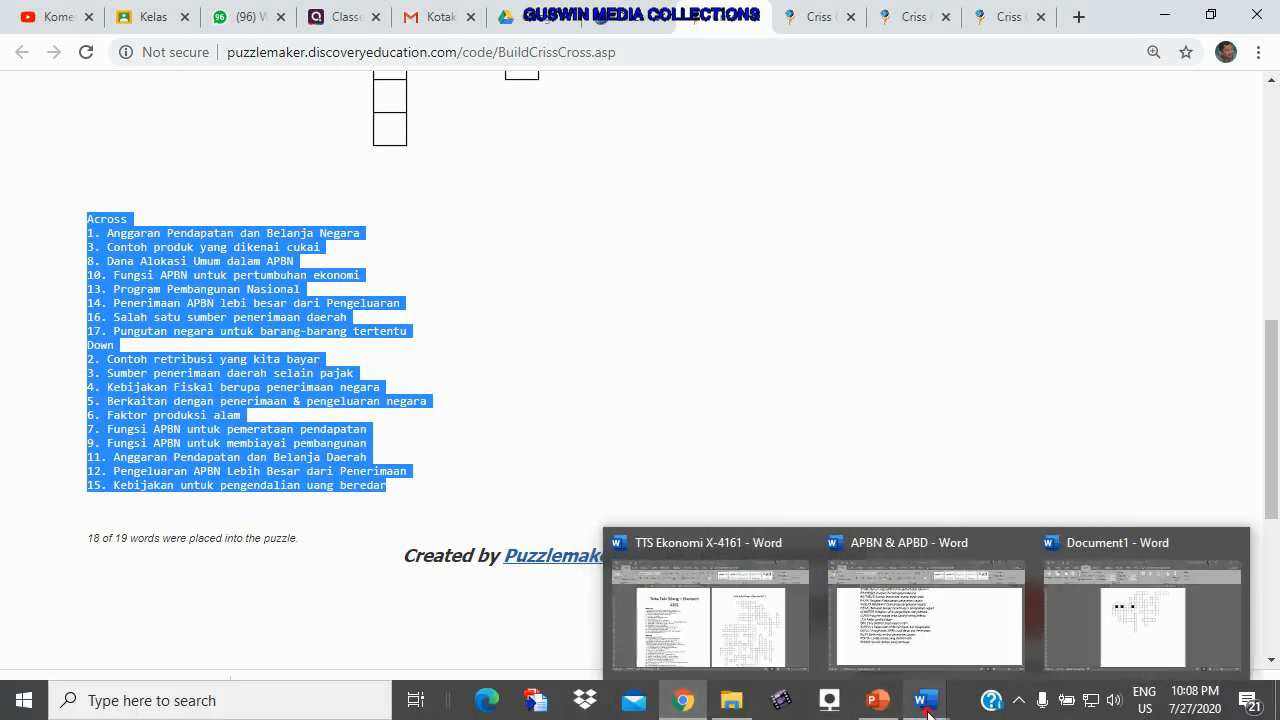
pyautogui.click(1106, 655)
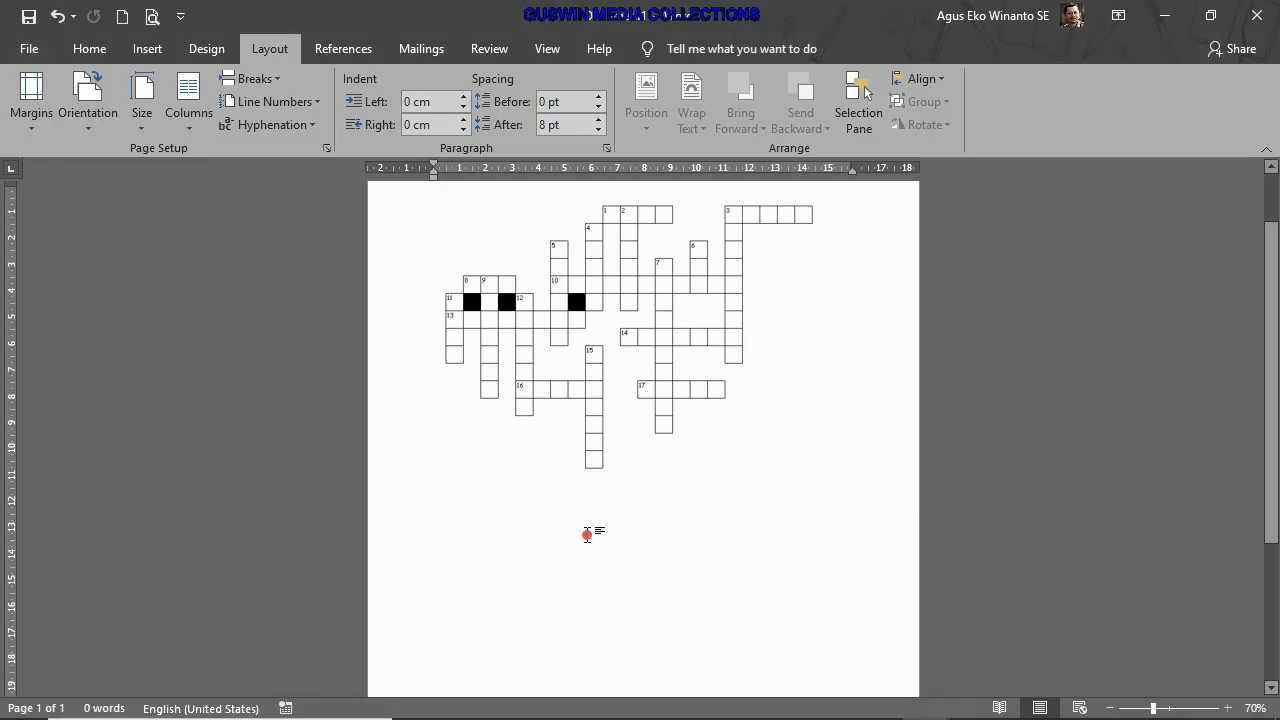
pyautogui.hotkey('ctrl', 'v')
# Move the grid picture sideways so it partly uncovers the pasted clue list
pyautogui.moveTo(623, 503); pyautogui.dragTo(693, 364)
pyautogui.scroll(2, 667, 423)
pyautogui.moveTo(633, 460); pyautogui.dragTo(631, 387)
pyautogui.rightClick(633, 387)
pyautogui.click(712, 400)
# Send the grid picture to the back and set its text wrapping to Behind Text
pyautogui.rightClick(636, 352)
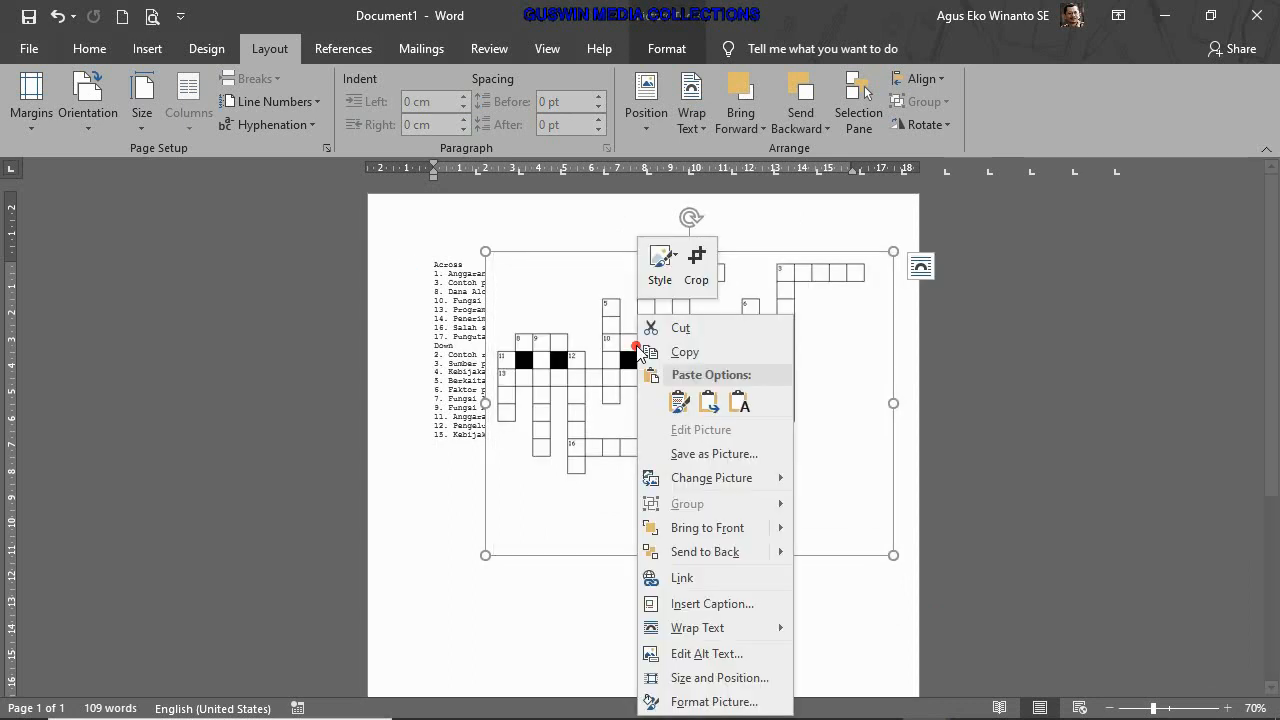
pyautogui.click(712, 552)
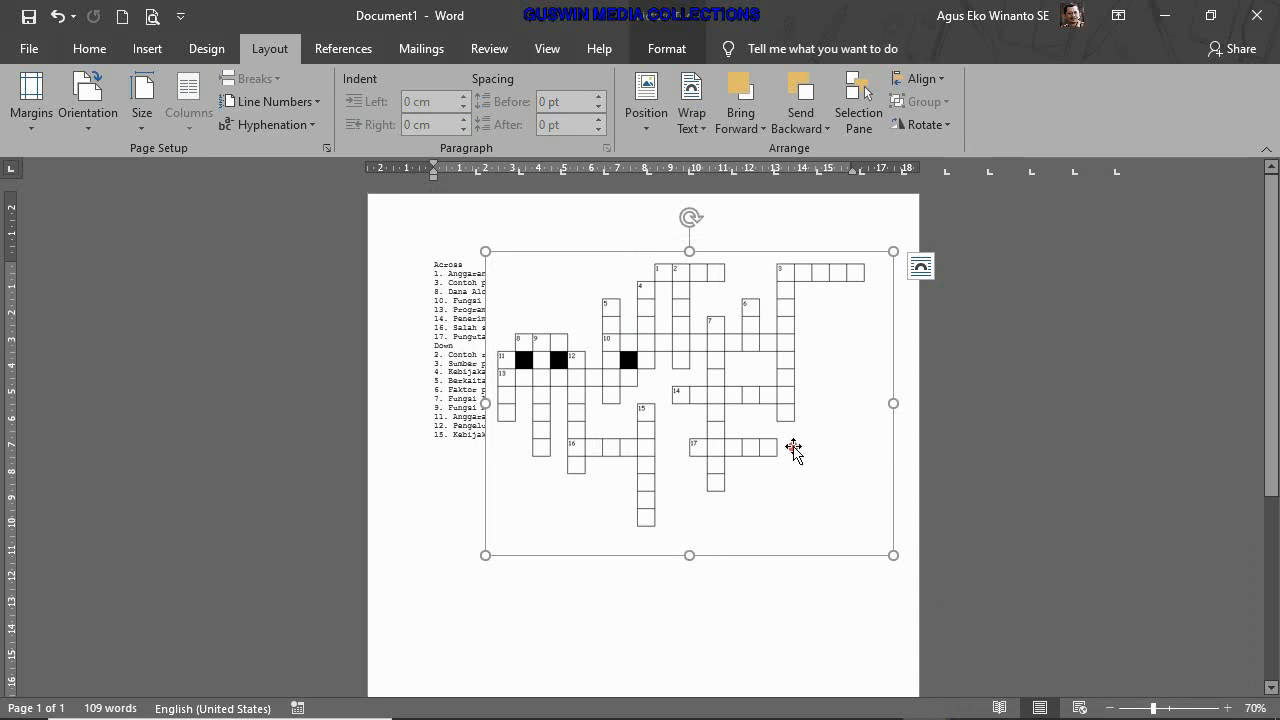
pyautogui.click(921, 266)
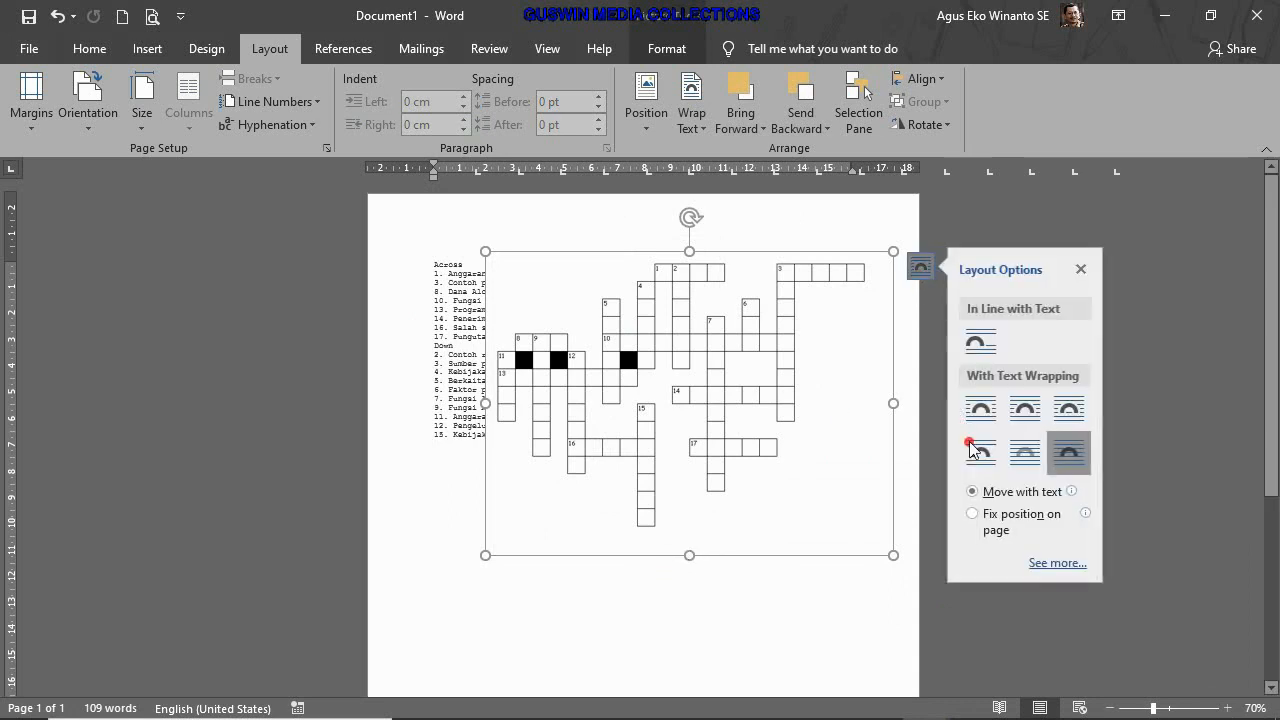
pyautogui.click(1024, 453)
pyautogui.click(748, 628)
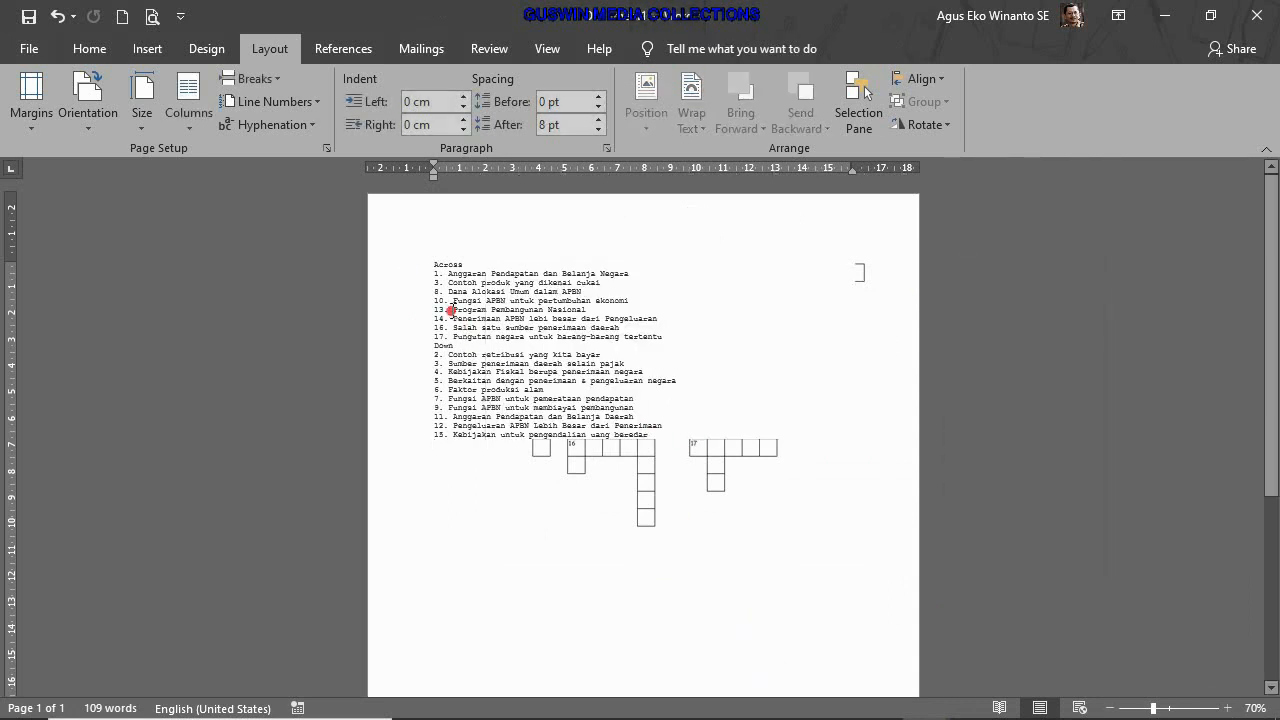
# Insert a run of blank lines above the Across heading to shift the clue list down the page
pyautogui.click(444, 266)
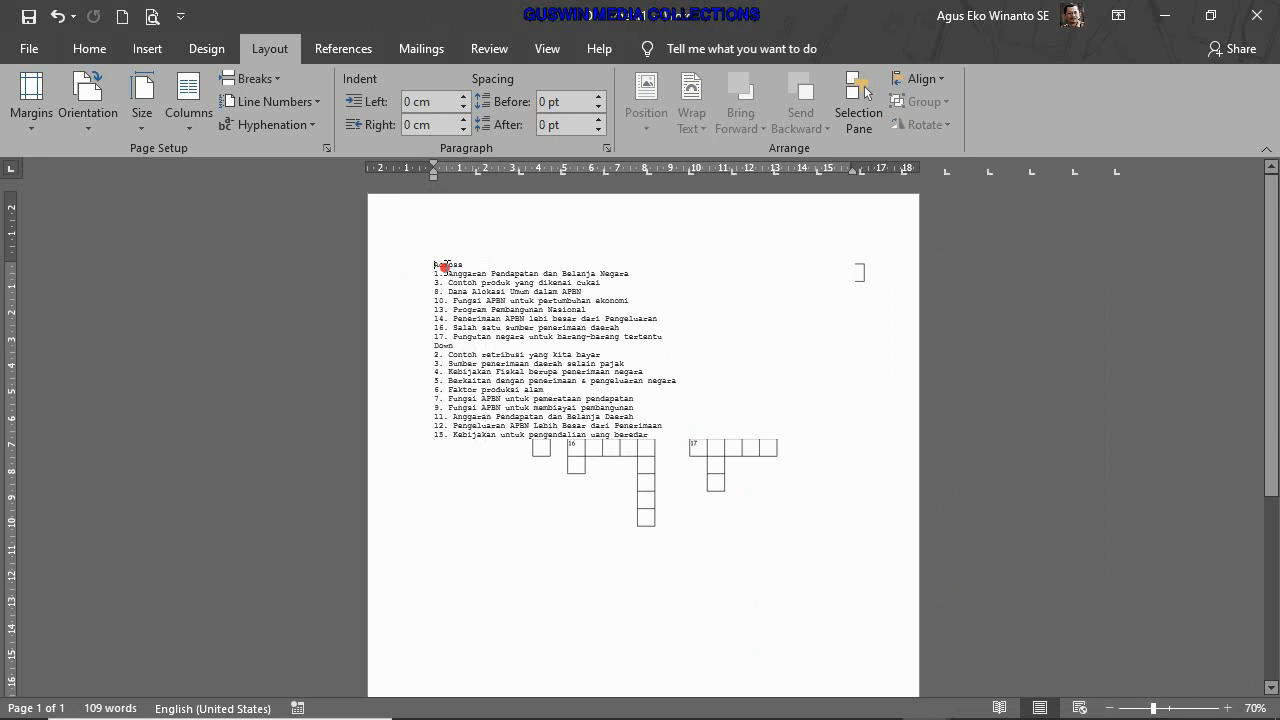
pyautogui.press('Return')
pyautogui.press('Return')
pyautogui.press('Return')
pyautogui.press('Return')
pyautogui.press('Return')
pyautogui.press('Return')
pyautogui.press('Return')
pyautogui.press('Return')
pyautogui.press('Return')
pyautogui.press('Return')
pyautogui.press('Return')
pyautogui.press('Return')
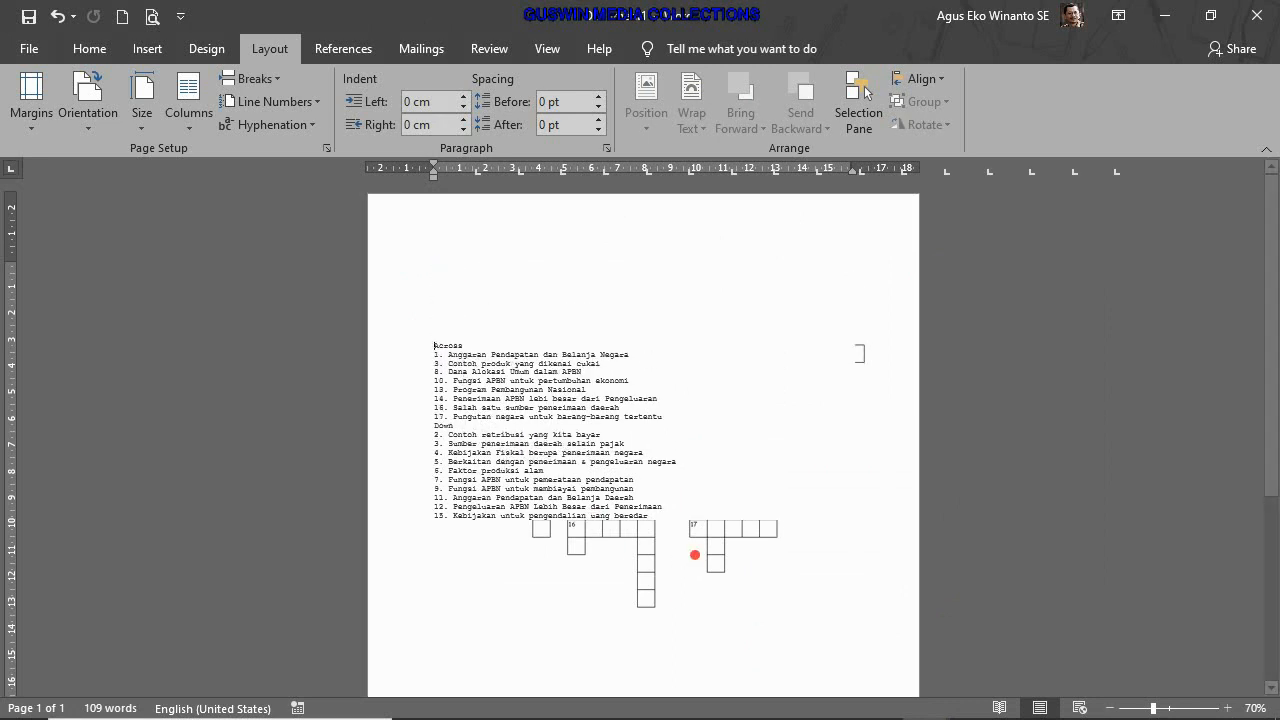
# Move the grid picture upward and add more blank lines above the clue list
pyautogui.moveTo(701, 585); pyautogui.dragTo(447, 440)
pyautogui.press('Return')
pyautogui.press('Return')
pyautogui.press('Return')
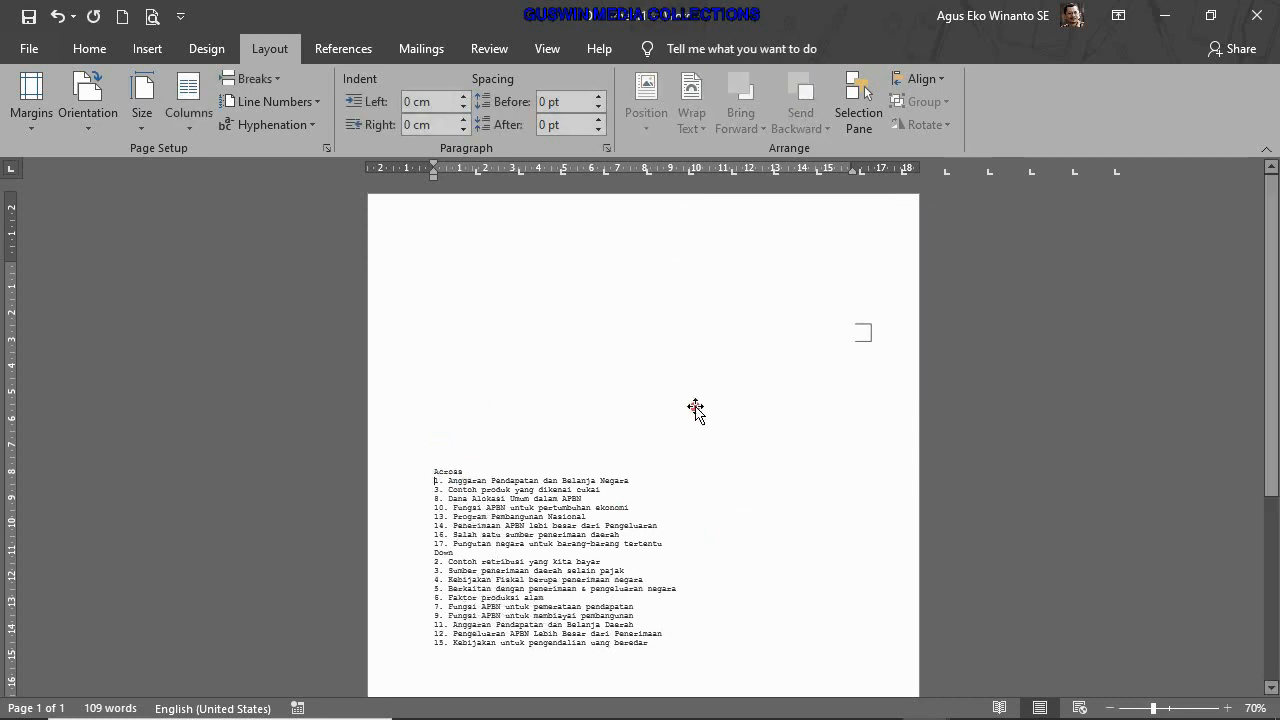
# Change the grid picture's text wrapping back to In Front of Text
pyautogui.click(720, 391)
pyautogui.rightClick(725, 391)
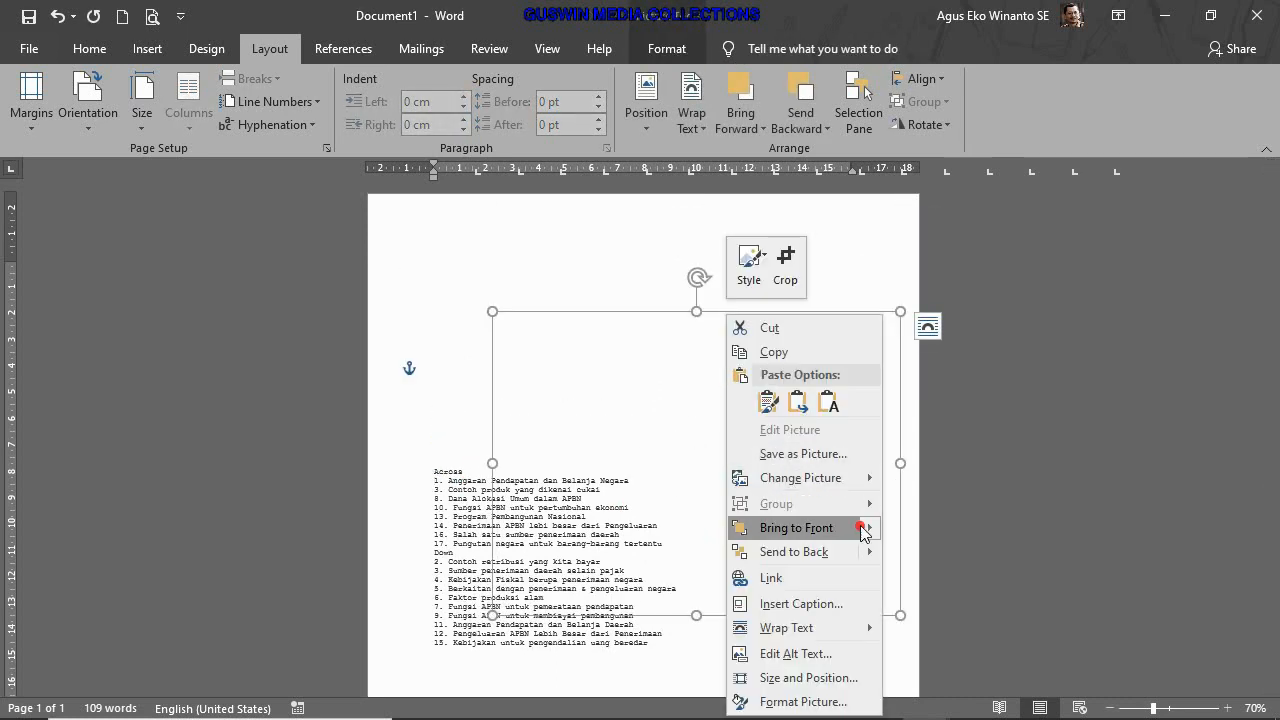
pyautogui.moveTo(865, 628)
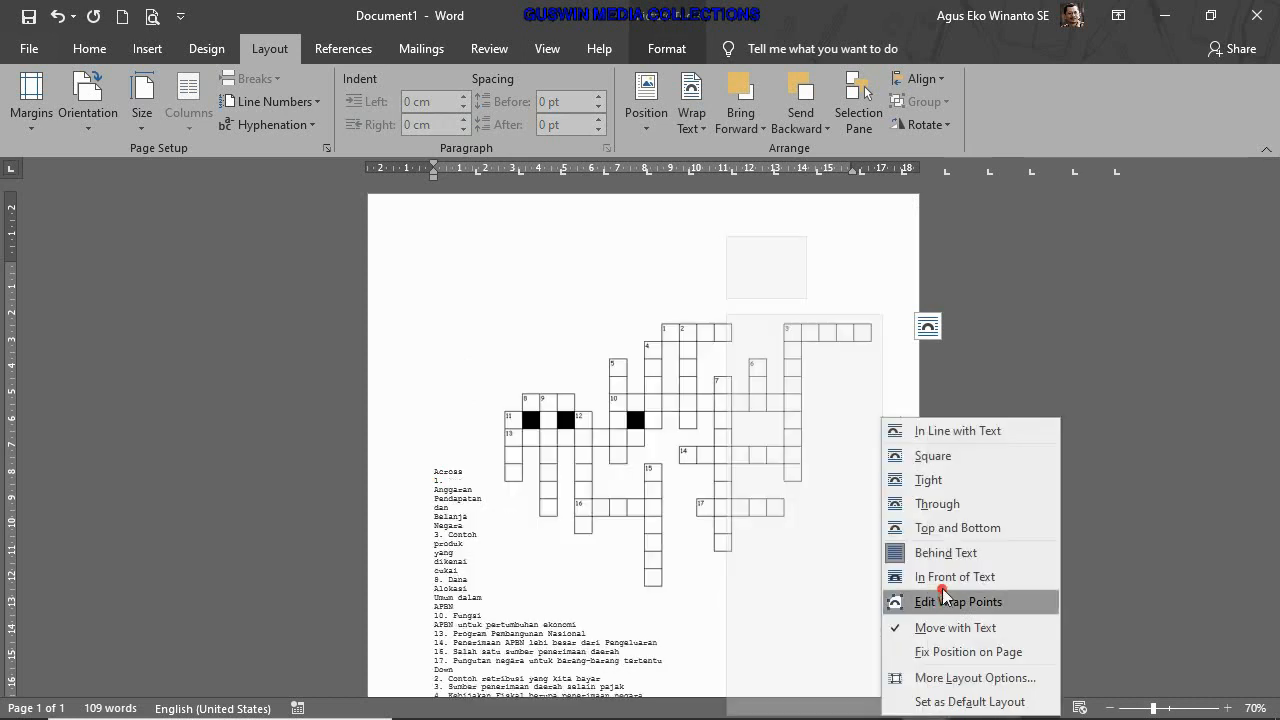
pyautogui.click(942, 578)
# Place the grid picture centred above the clue list and shrink it to about 11.4 cm wide
pyautogui.moveTo(776, 485); pyautogui.dragTo(706, 365)
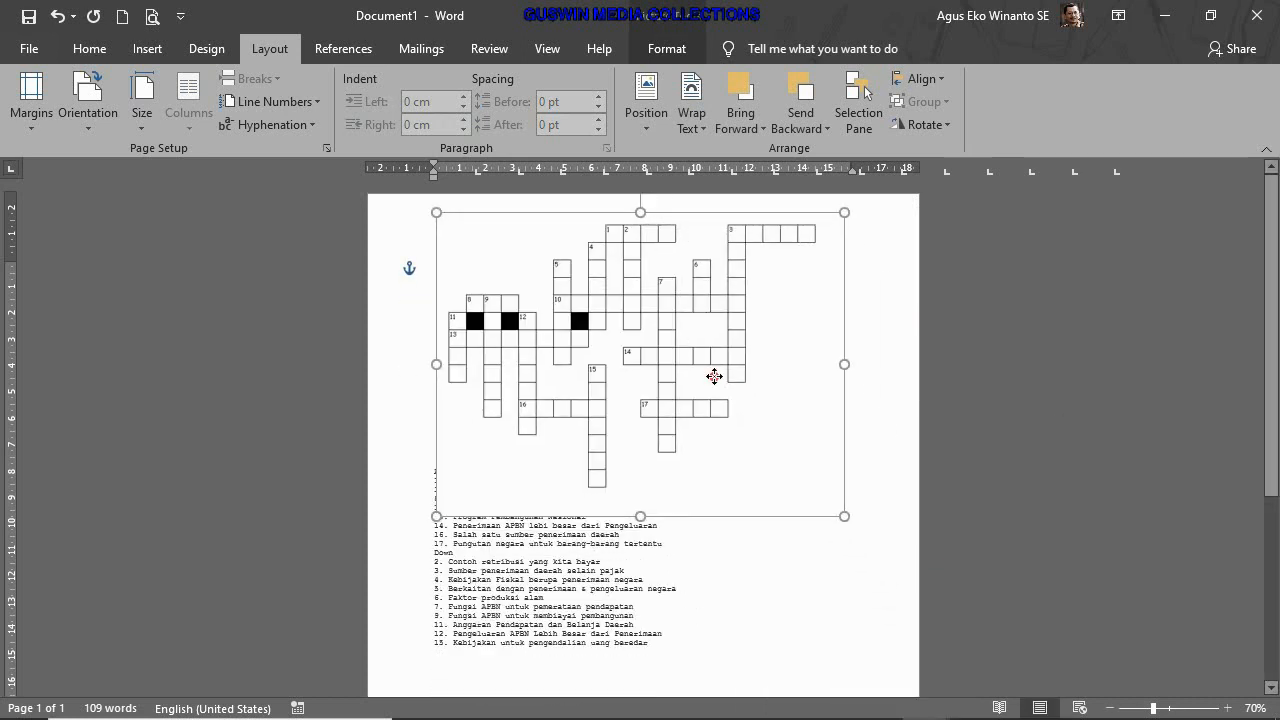
pyautogui.moveTo(842, 516); pyautogui.dragTo(749, 434)
pyautogui.moveTo(680, 380); pyautogui.dragTo(738, 395)
# Add five blank lines before the Across heading to widen the gap below the grid, and select the grid picture
pyautogui.scroll(-3, 514, 508)
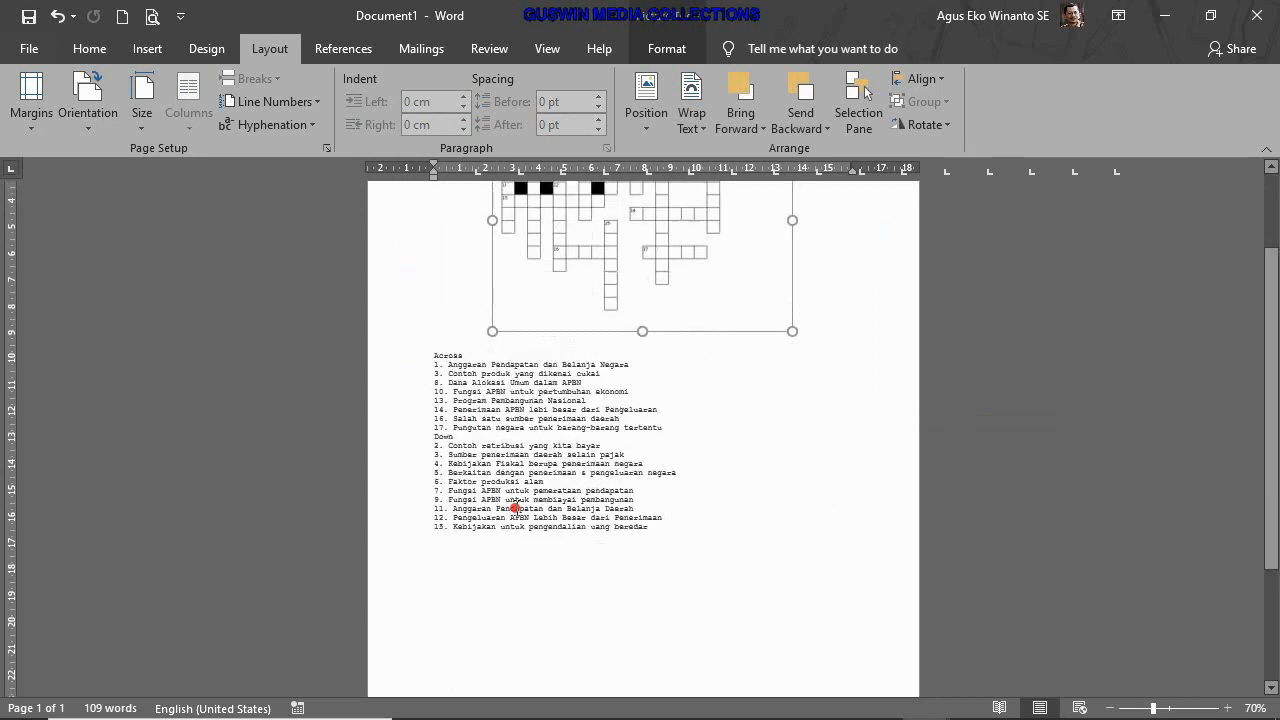
pyautogui.click(428, 307)
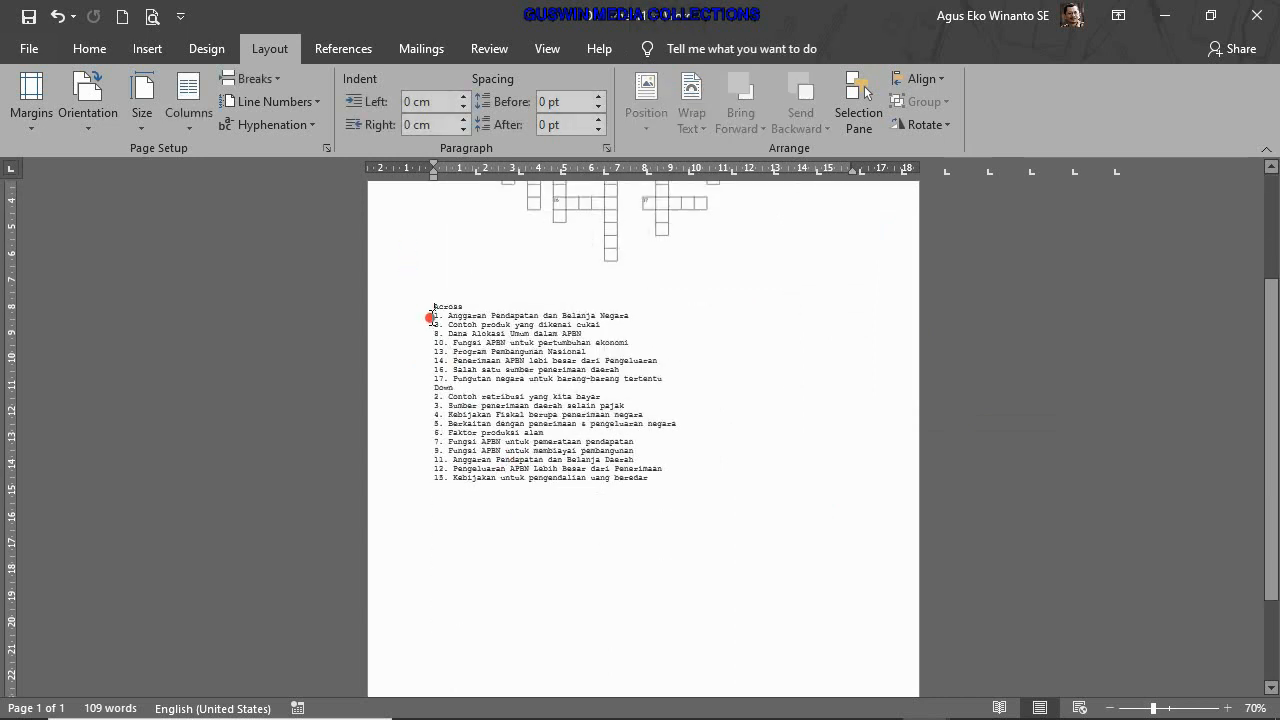
pyautogui.press('Return')
pyautogui.press('Return')
pyautogui.press('Return')
pyautogui.press('Return')
pyautogui.press('Return')
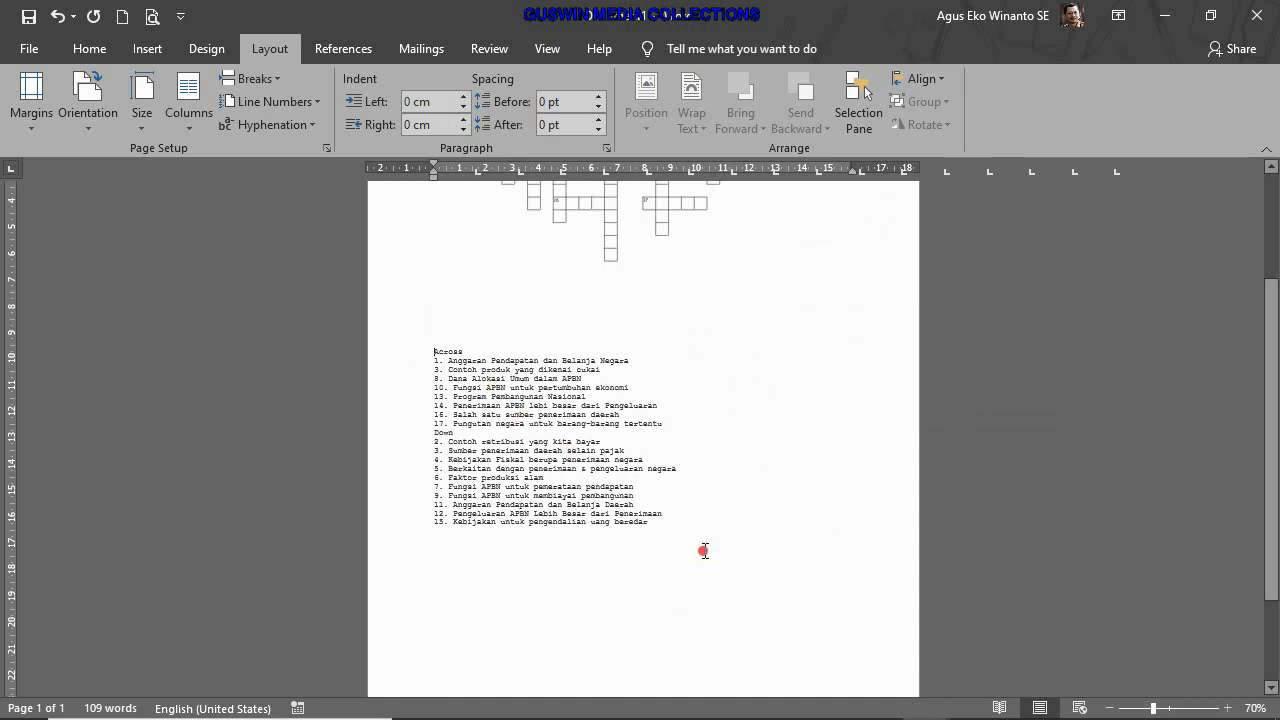
pyautogui.scroll(3, 704, 551)
pyautogui.click(536, 437)
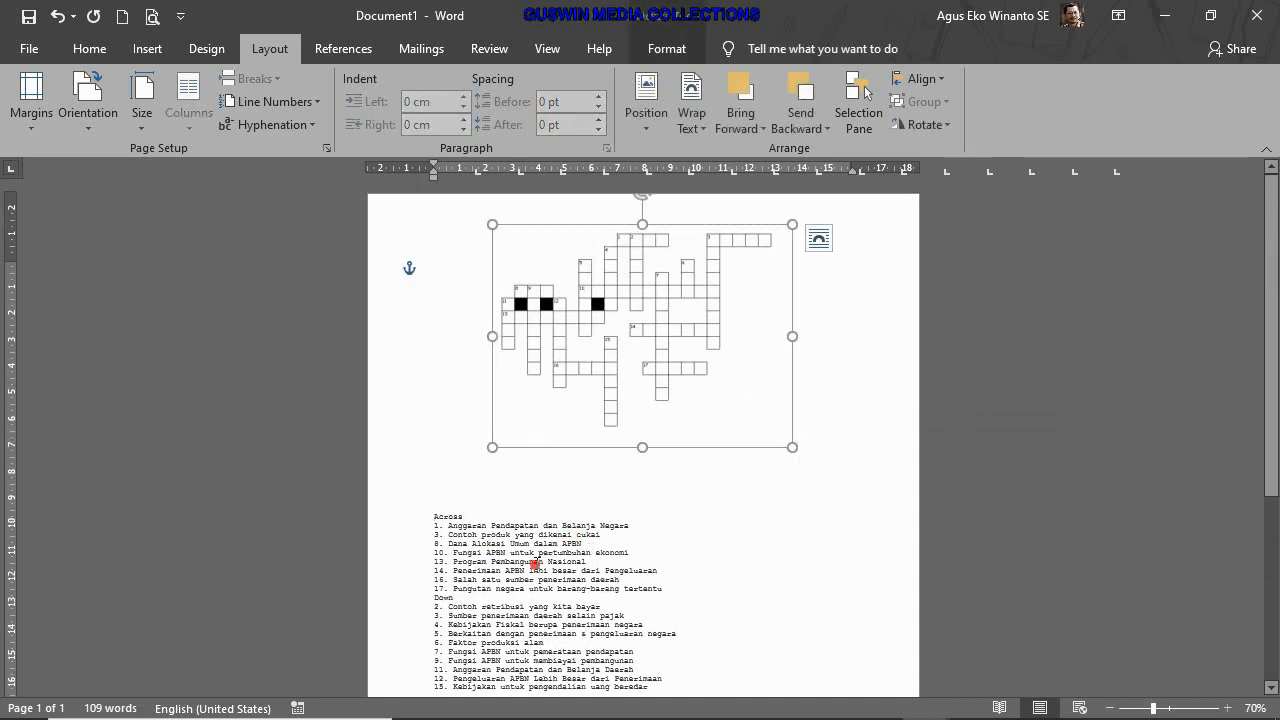
# Replace the Across heading with "mendatar" and the Down heading with "menurun", adding a blank line between the two clue groups
pyautogui.scroll(6, 530, 437)
pyautogui.scroll(-4, 540, 557)
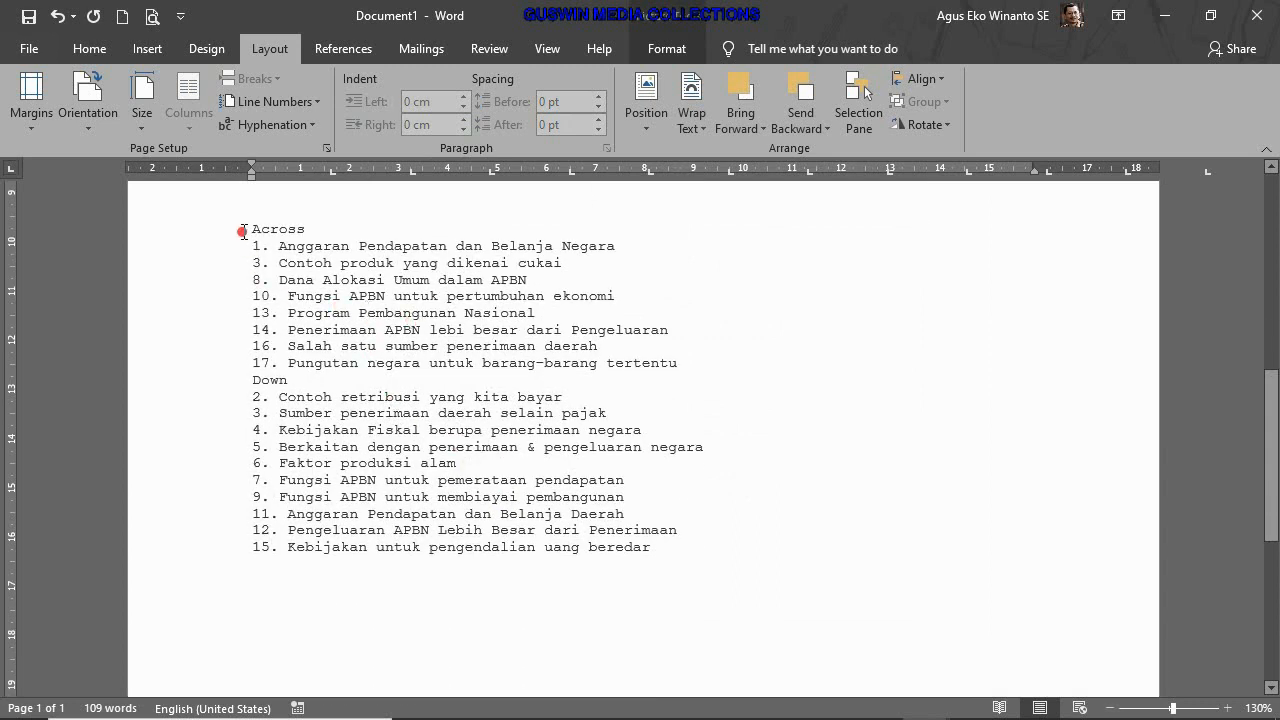
pyautogui.moveTo(243, 231); pyautogui.dragTo(364, 234)
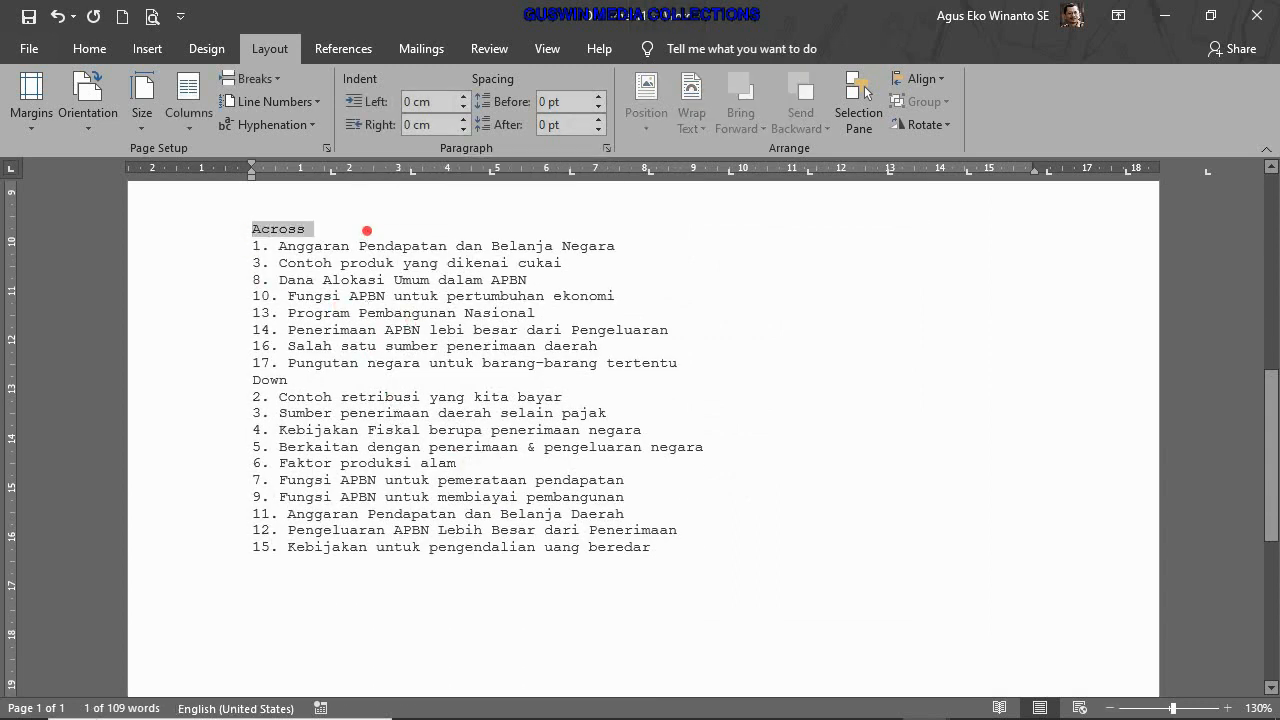
pyautogui.write('mendatar')
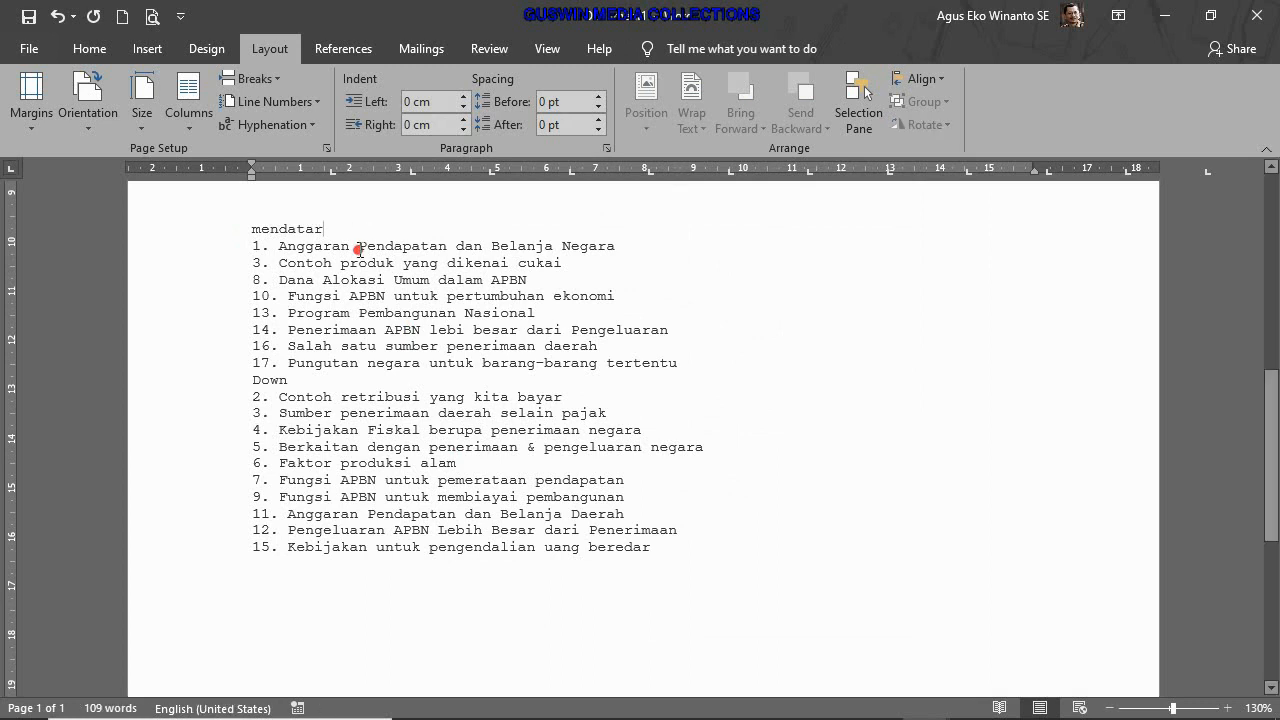
pyautogui.press('Return')
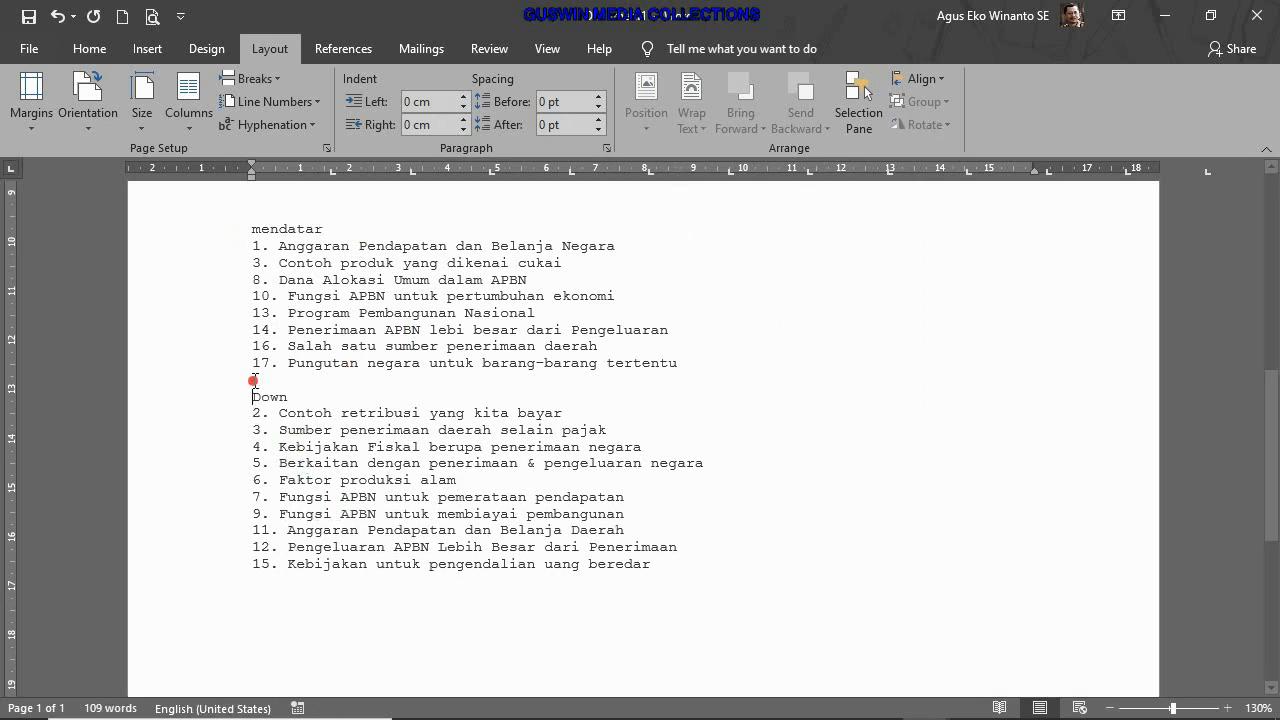
pyautogui.moveTo(254, 396); pyautogui.dragTo(364, 393)
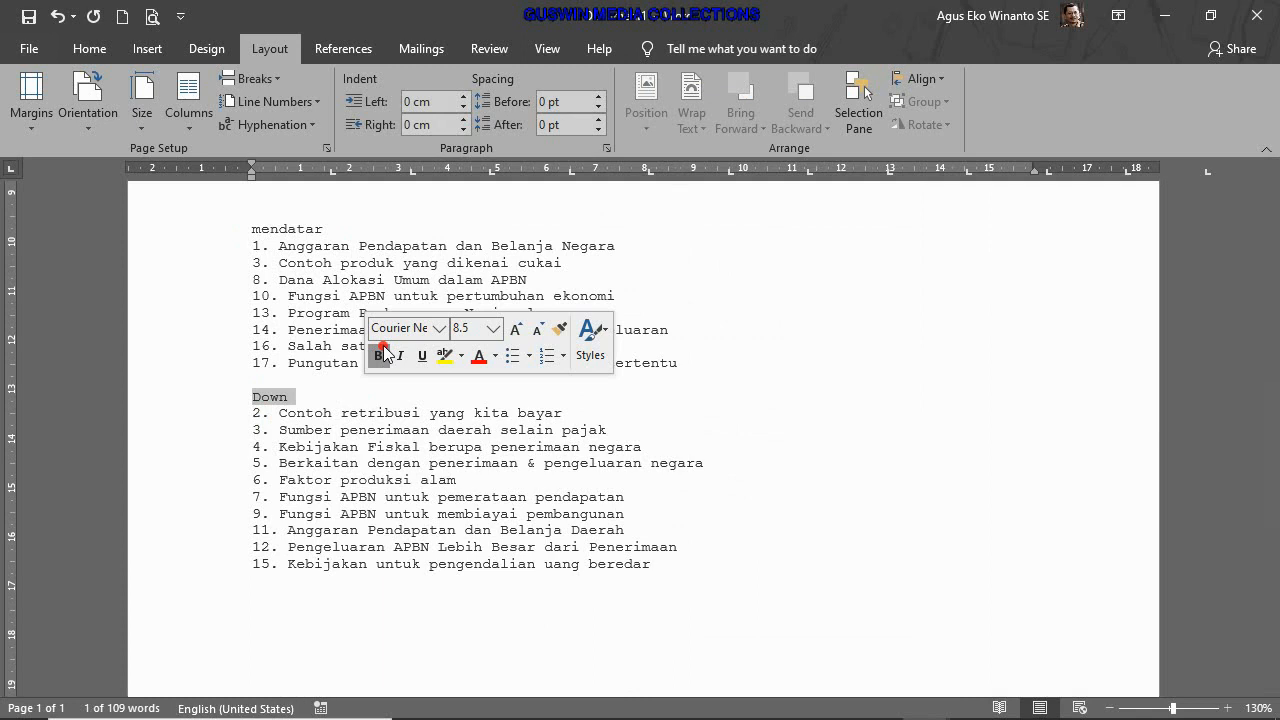
pyautogui.write('menurun')
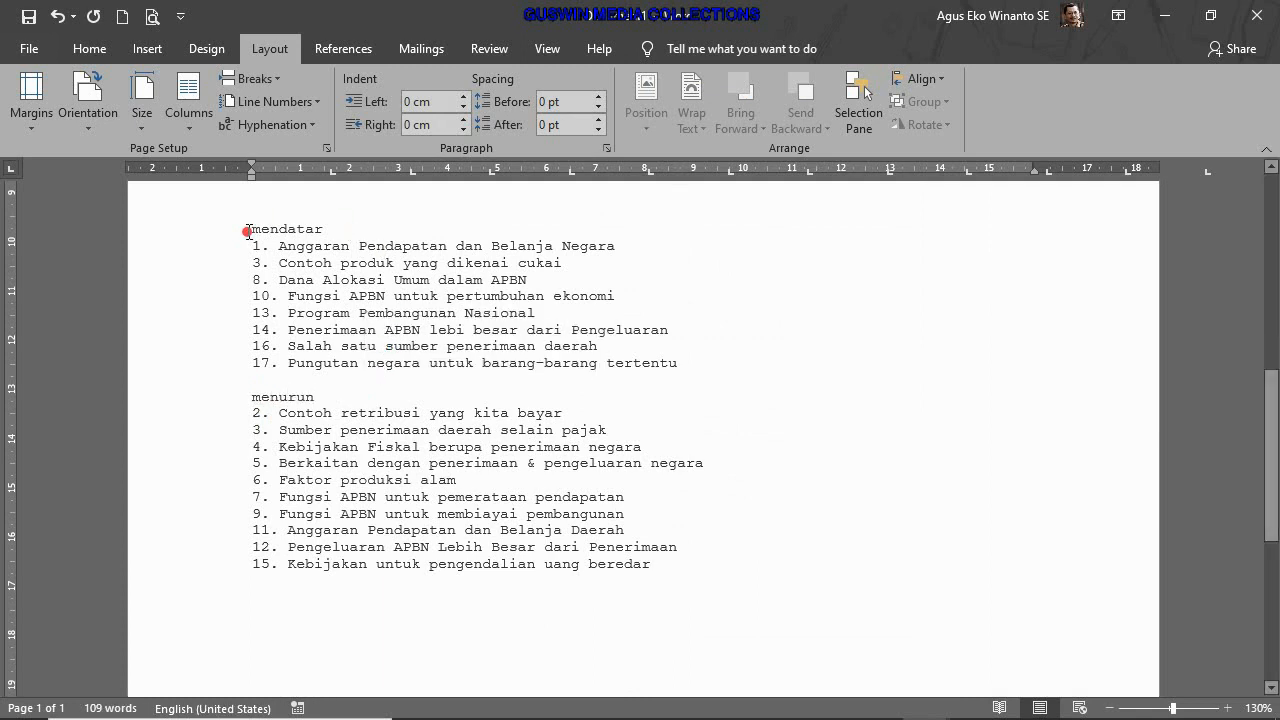
# Convert the mendatar and menurun headings to uppercase
pyautogui.moveTo(248, 232); pyautogui.dragTo(316, 231)
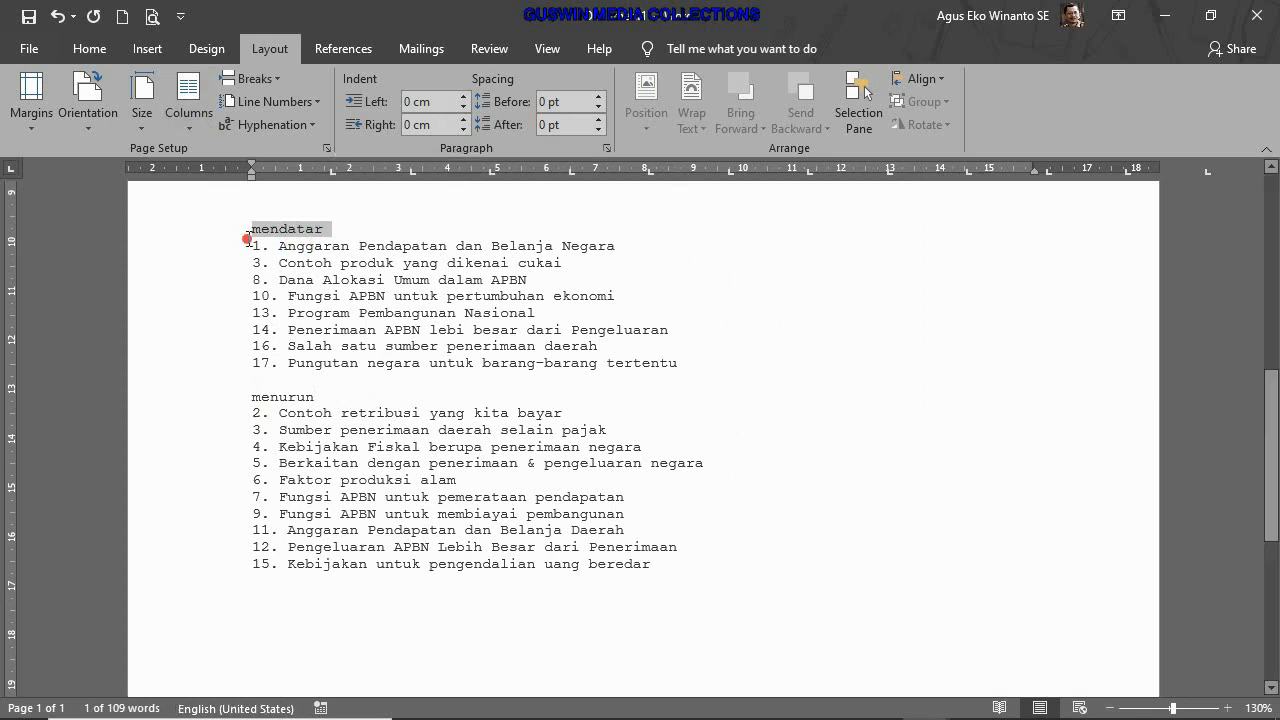
pyautogui.moveTo(245, 402); pyautogui.dragTo(316, 394)
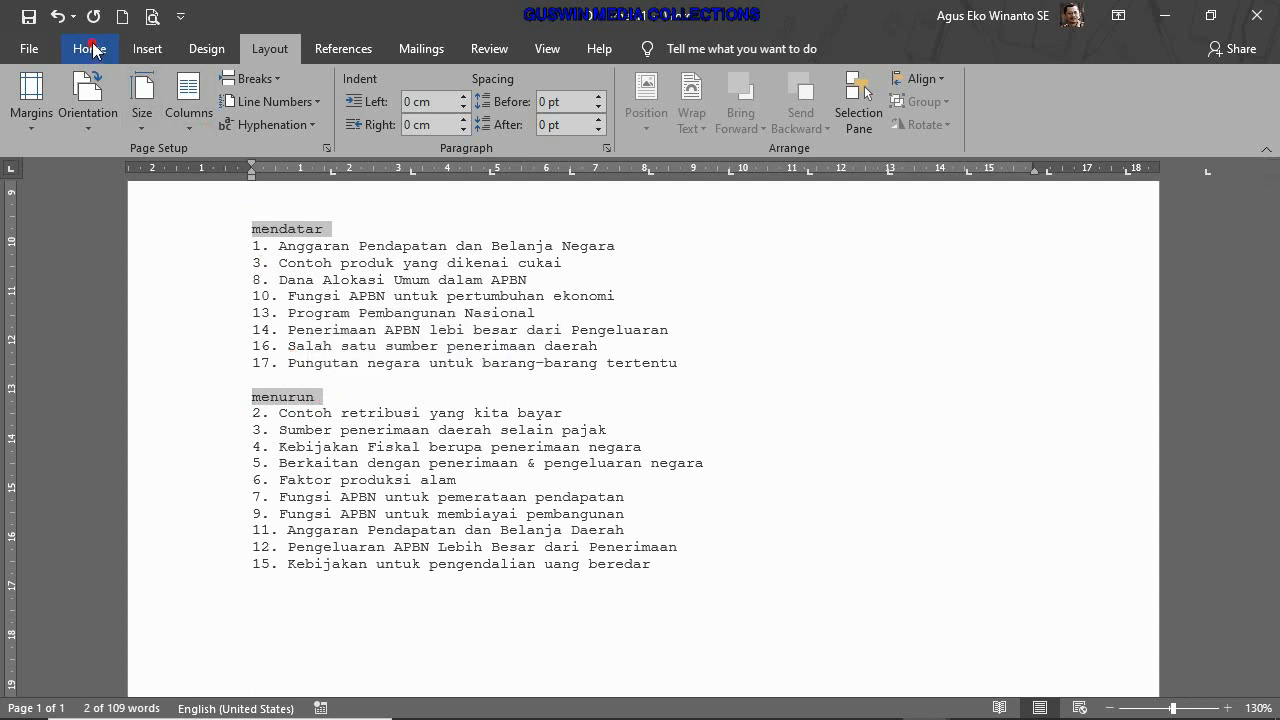
pyautogui.click(89, 48)
pyautogui.click(383, 86)
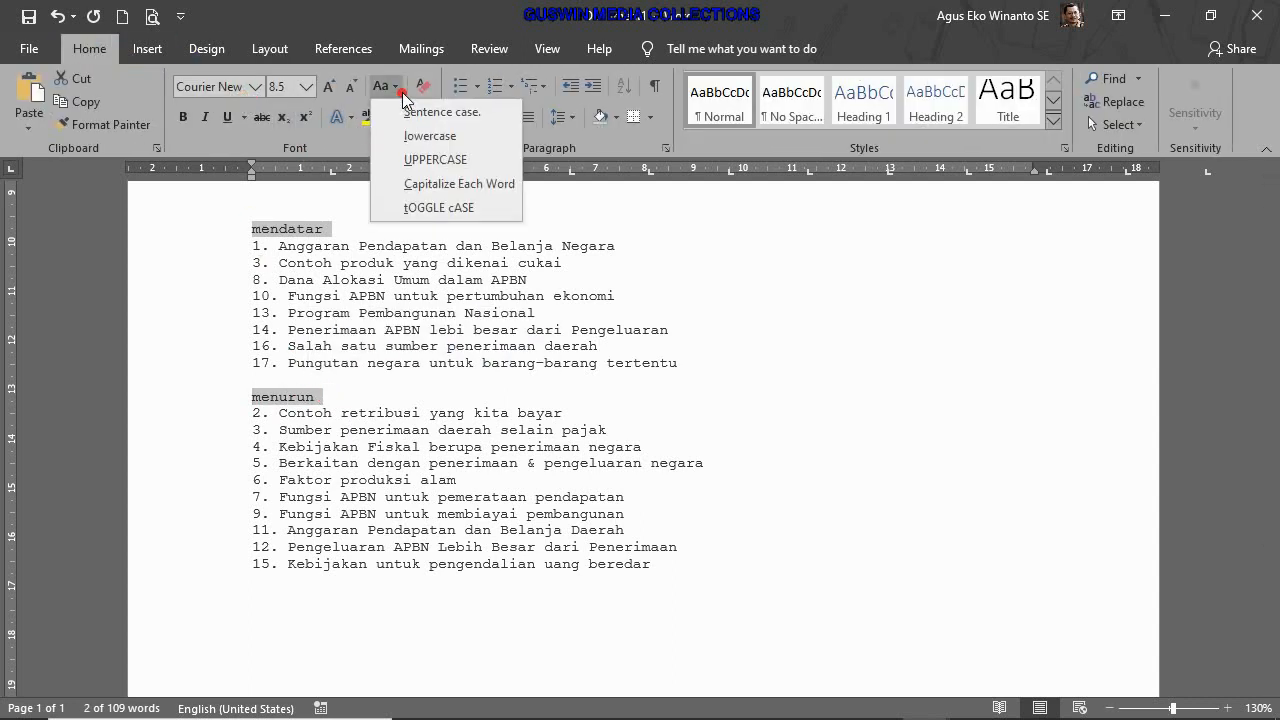
pyautogui.click(461, 166)
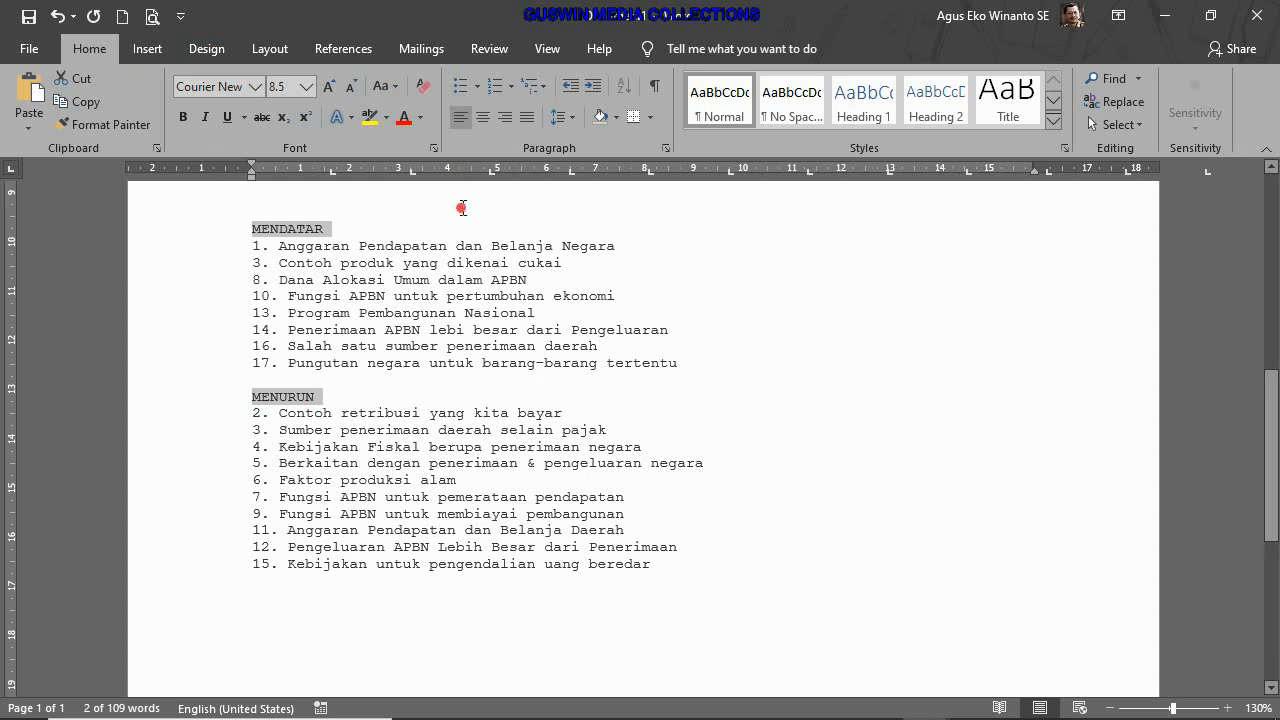
# Make the MENDATAR and MENURUN headings bold and enlarge their font by three size steps
pyautogui.click(183, 119)
pyautogui.click(328, 86)
pyautogui.click(328, 86)
pyautogui.click(328, 86)
pyautogui.click(442, 389)
# Set the whole clue list in Times New Roman and enlarge its text by three size steps, bringing the clues to 11 pt
pyautogui.moveTo(221, 231); pyautogui.dragTo(249, 571)
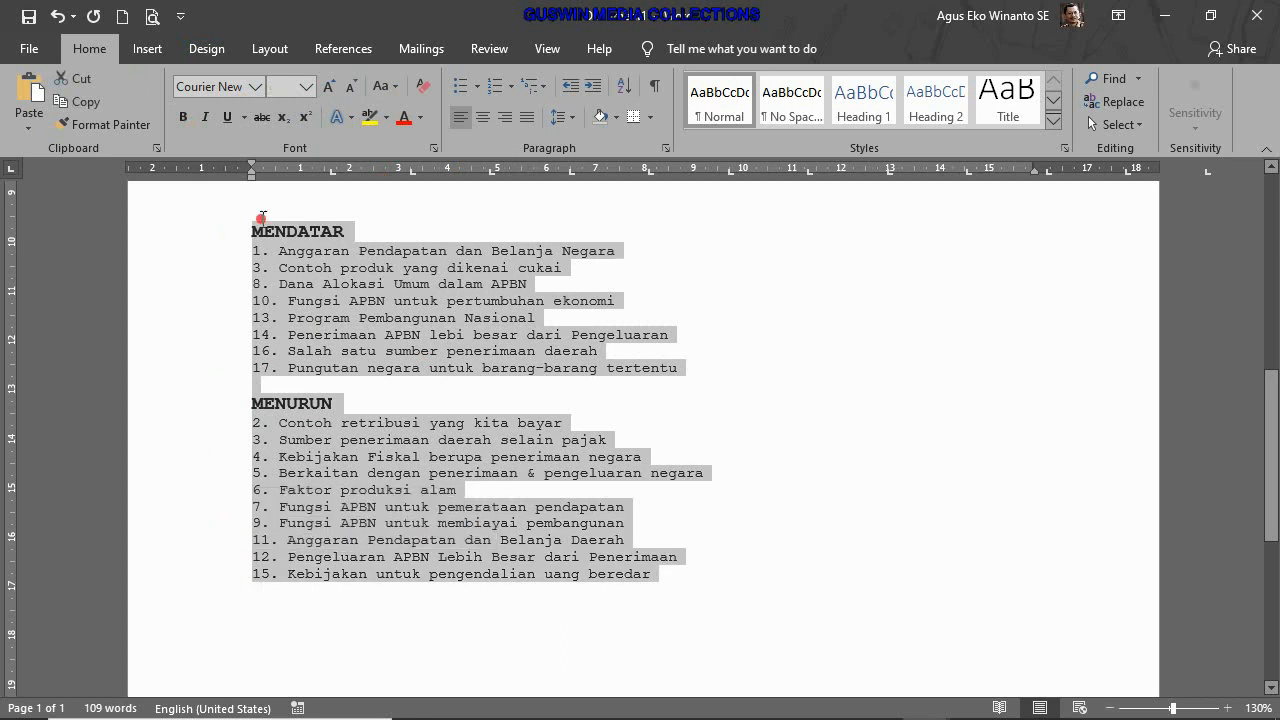
pyautogui.click(255, 86)
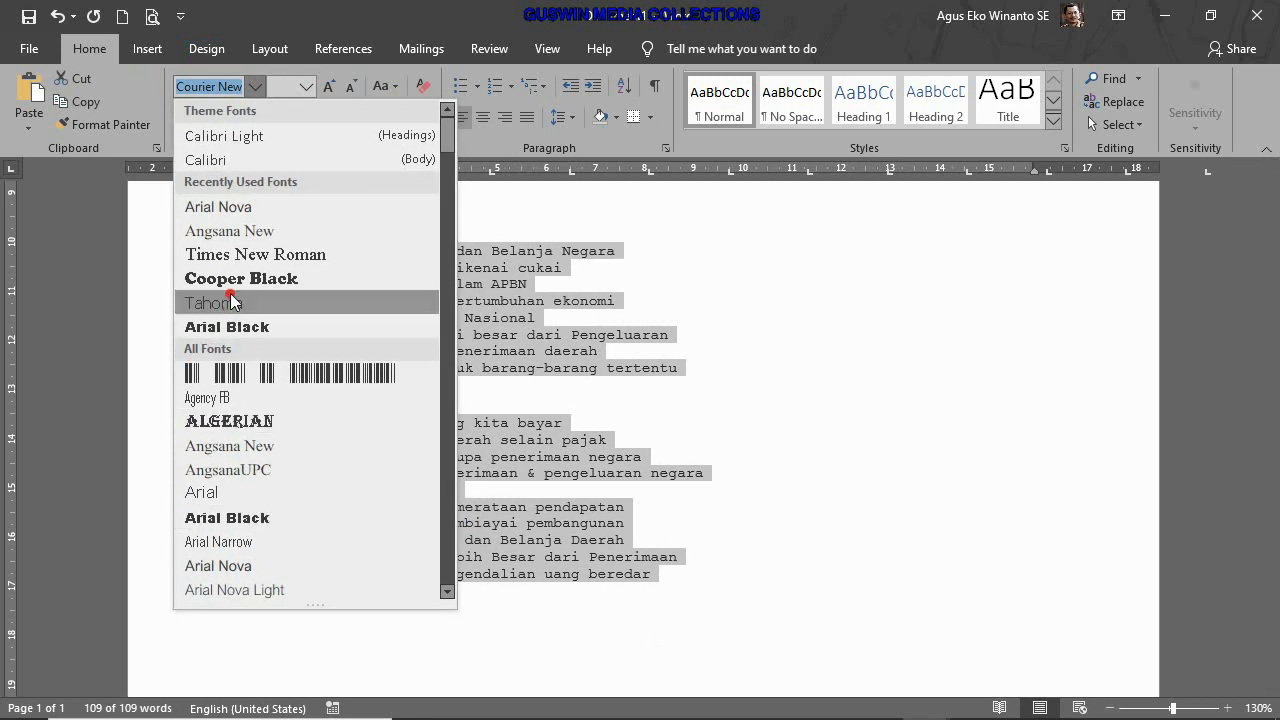
pyautogui.click(231, 256)
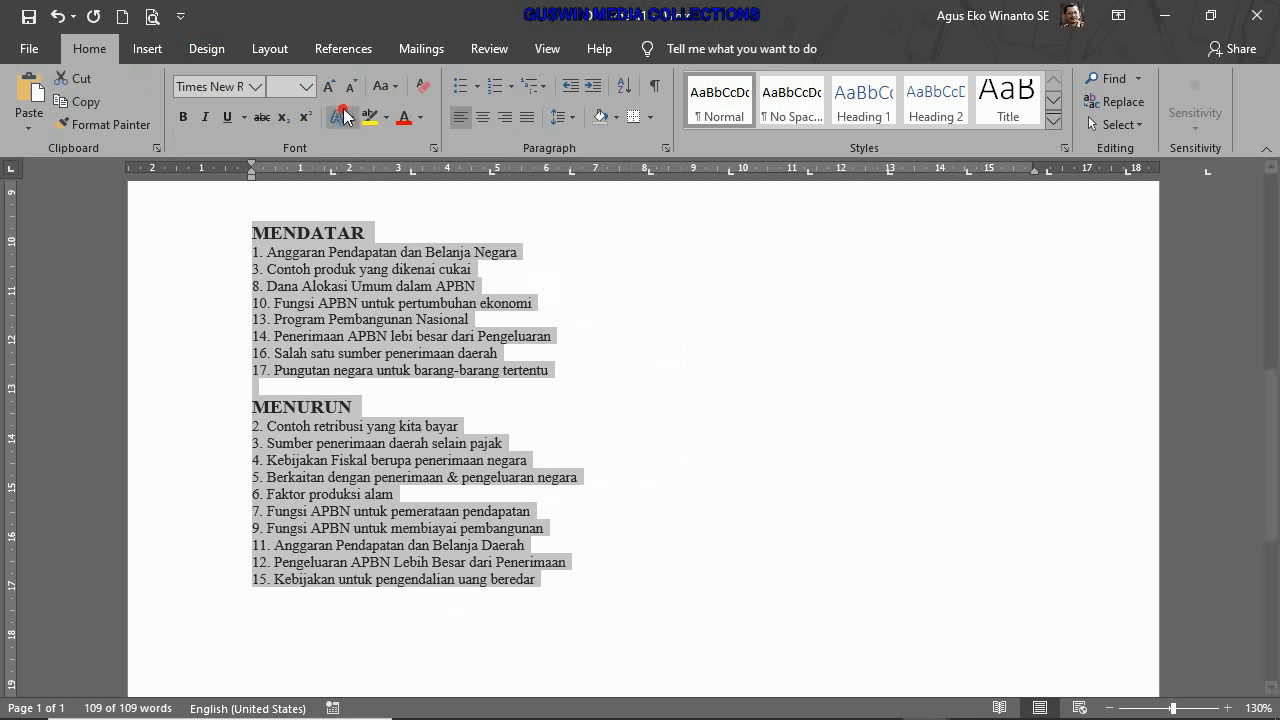
pyautogui.click(329, 86)
pyautogui.click(329, 86)
pyautogui.click(329, 86)
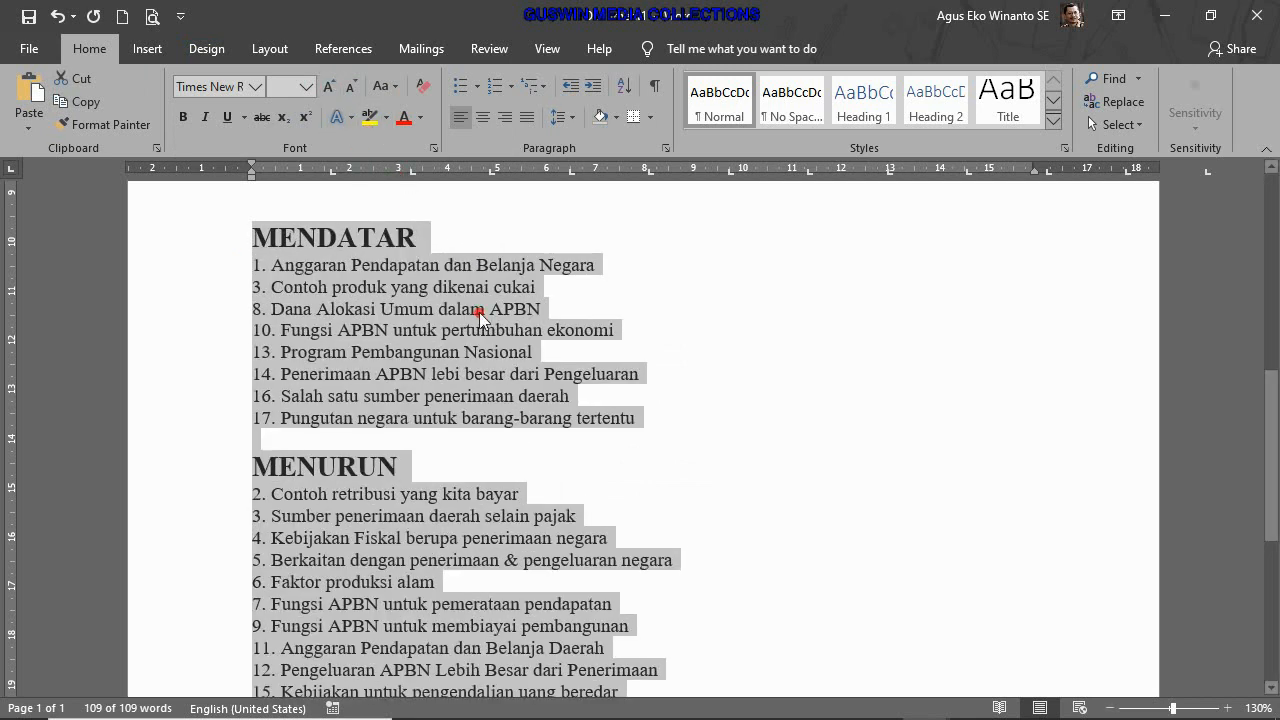
pyautogui.click(722, 404)
pyautogui.scroll(-4, 717, 446)
pyautogui.scroll(3, 717, 447)
pyautogui.scroll(1, 717, 447)
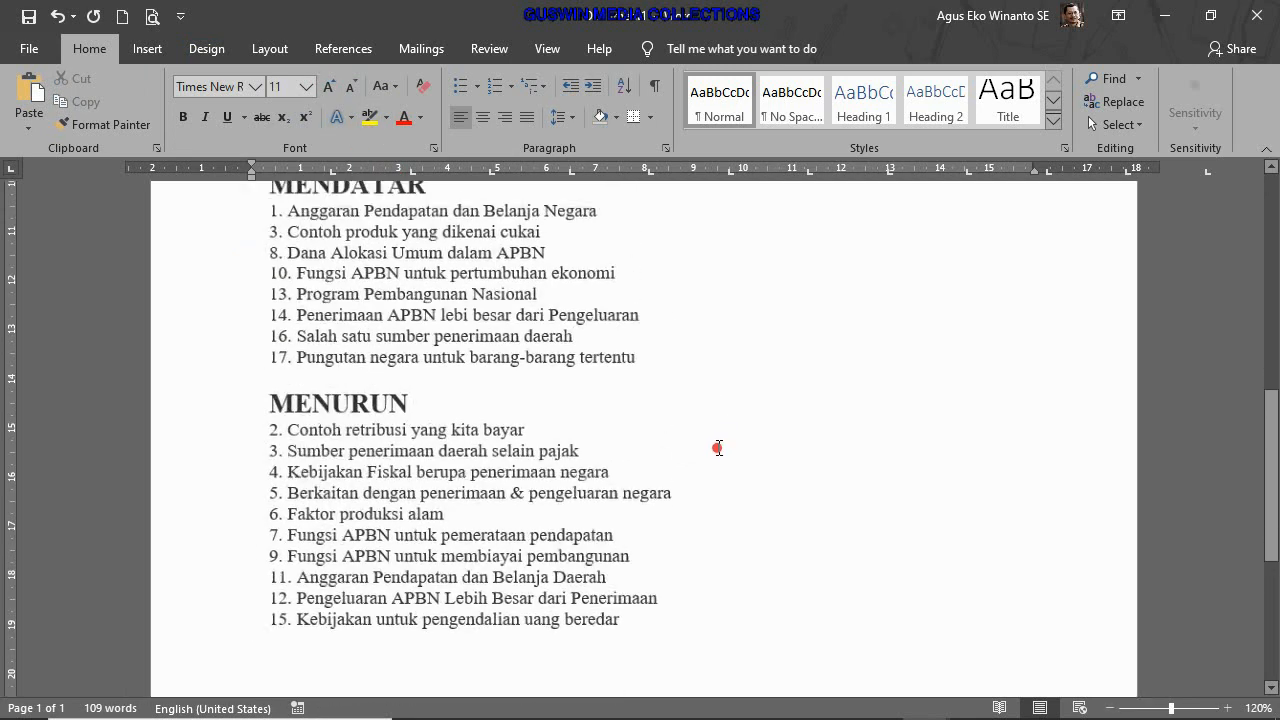
# Enlarge the grid picture to about 14.8 cm wide and shift it slightly to the right above the clue list
pyautogui.keyDown('ctrl'); pyautogui.scroll(-5, 714, 449); pyautogui.keyUp('ctrl')
pyautogui.scroll(5, 703, 479)
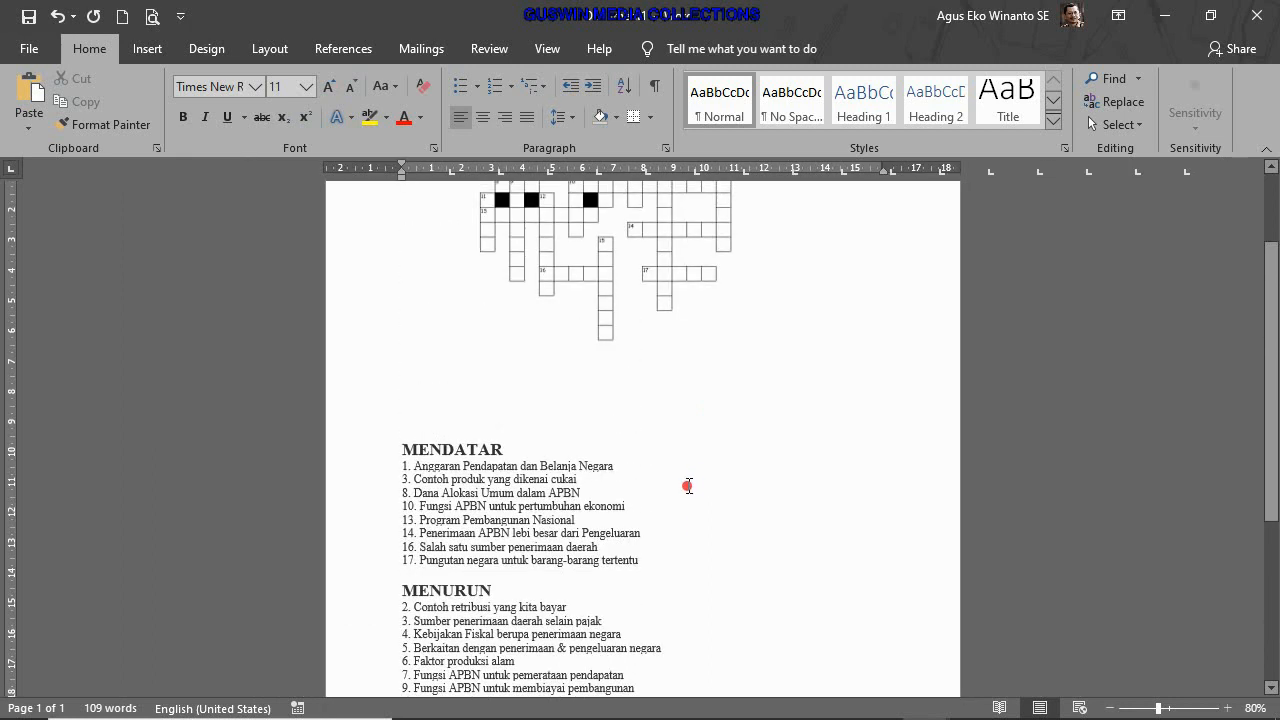
pyautogui.click(660, 368)
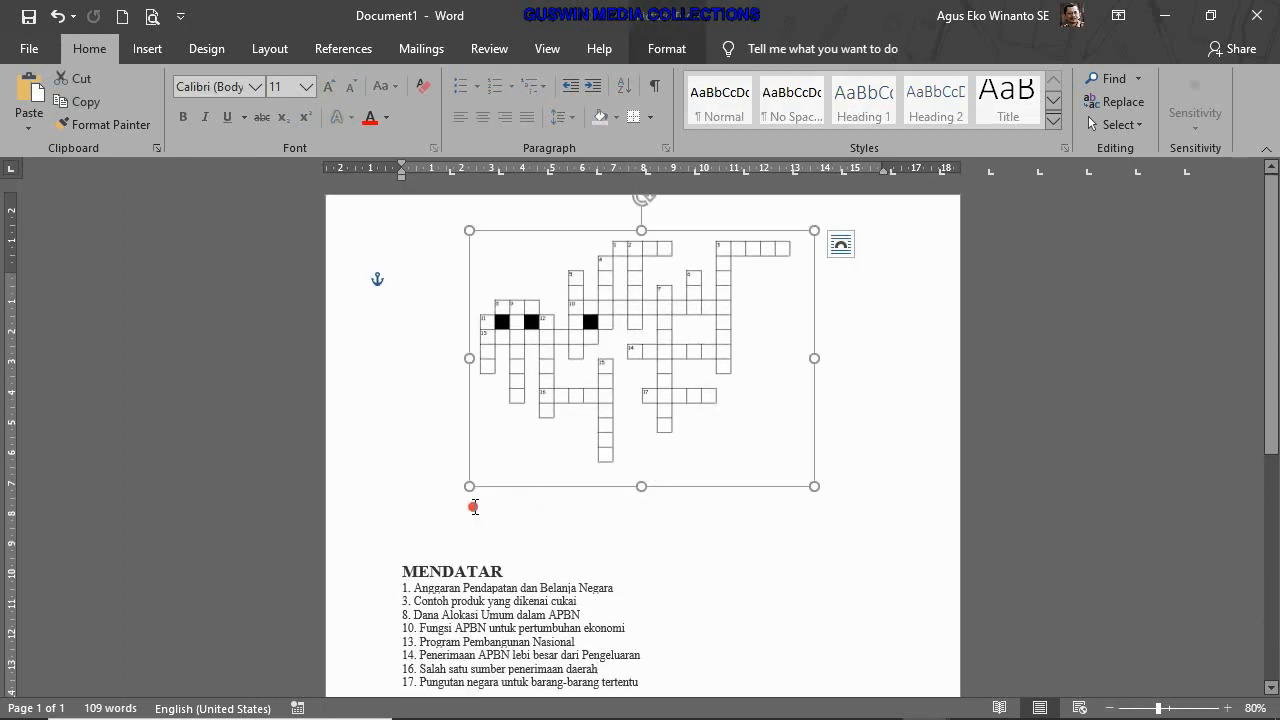
pyautogui.moveTo(470, 487); pyautogui.dragTo(386, 563)
pyautogui.moveTo(809, 437); pyautogui.dragTo(836, 440)
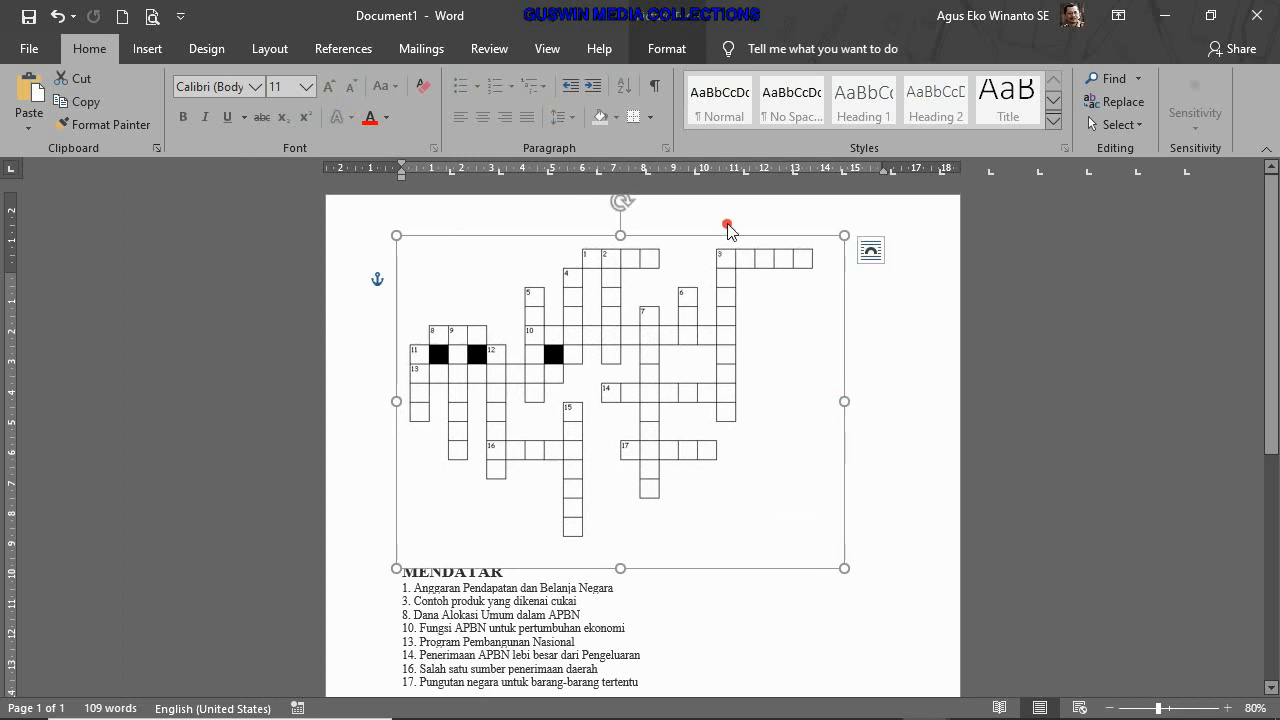
pyautogui.click(873, 530)
# Move the enlarged grid picture slightly up and further right, above the MENDATAR heading
pyautogui.scroll(-4, 872, 533)
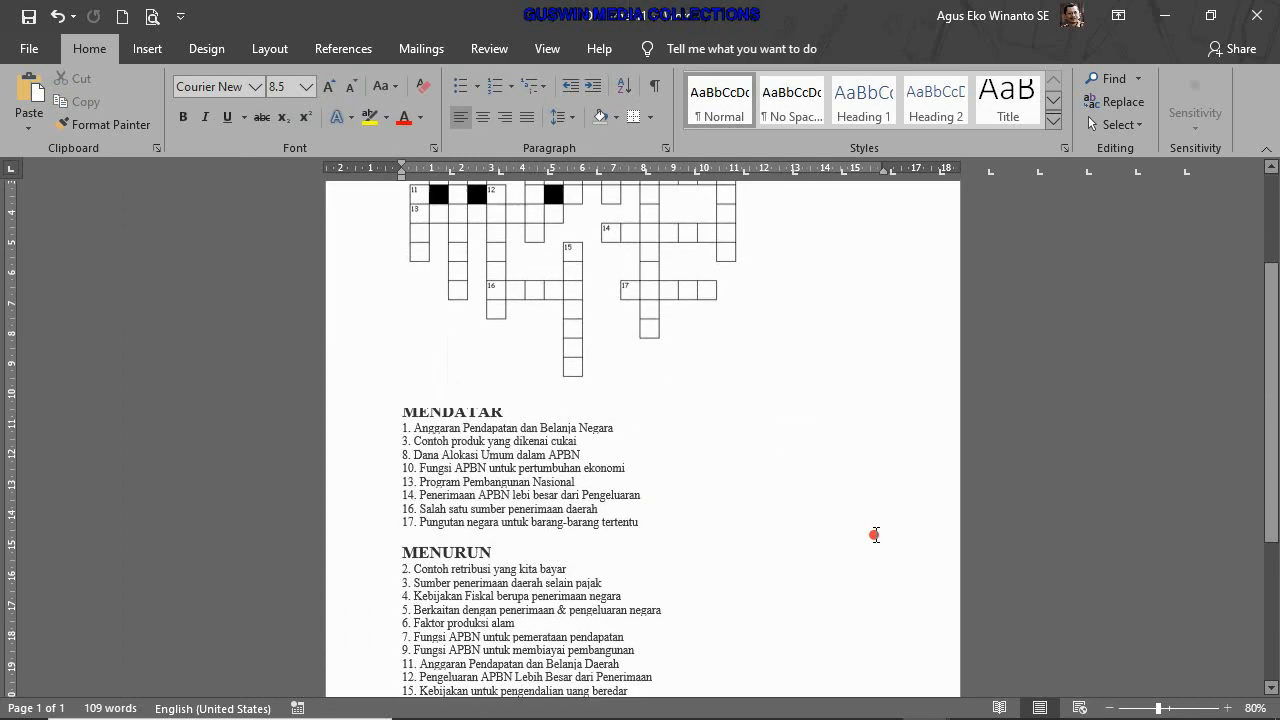
pyautogui.scroll(2, 868, 530)
pyautogui.scroll(-2, 860, 522)
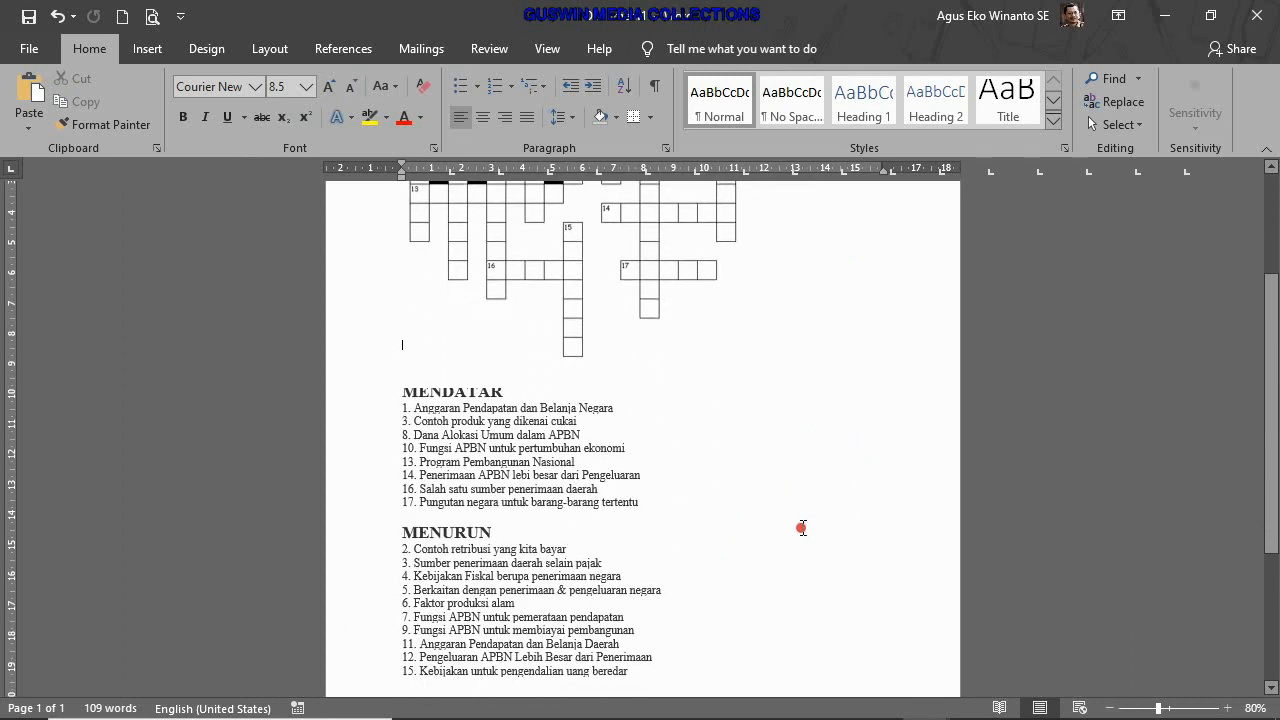
pyautogui.scroll(3, 800, 527)
pyautogui.click(738, 352)
pyautogui.moveTo(738, 352); pyautogui.dragTo(717, 328)
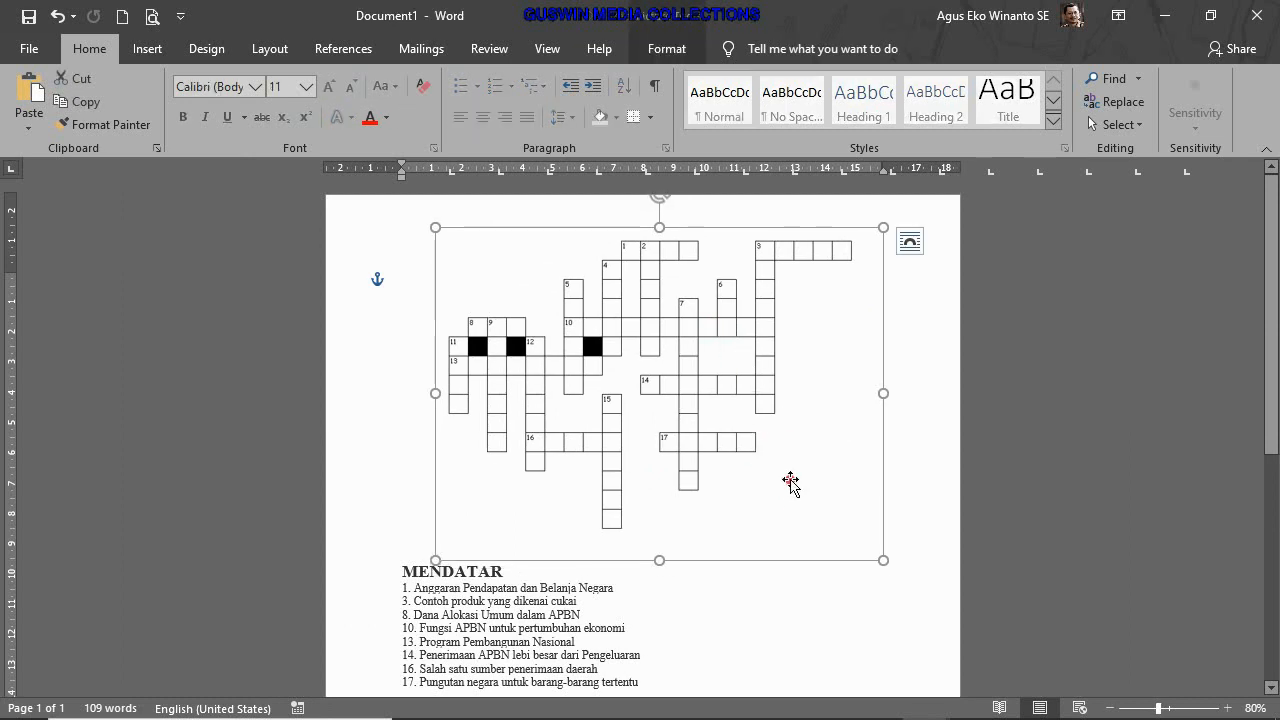
pyautogui.click(881, 610)
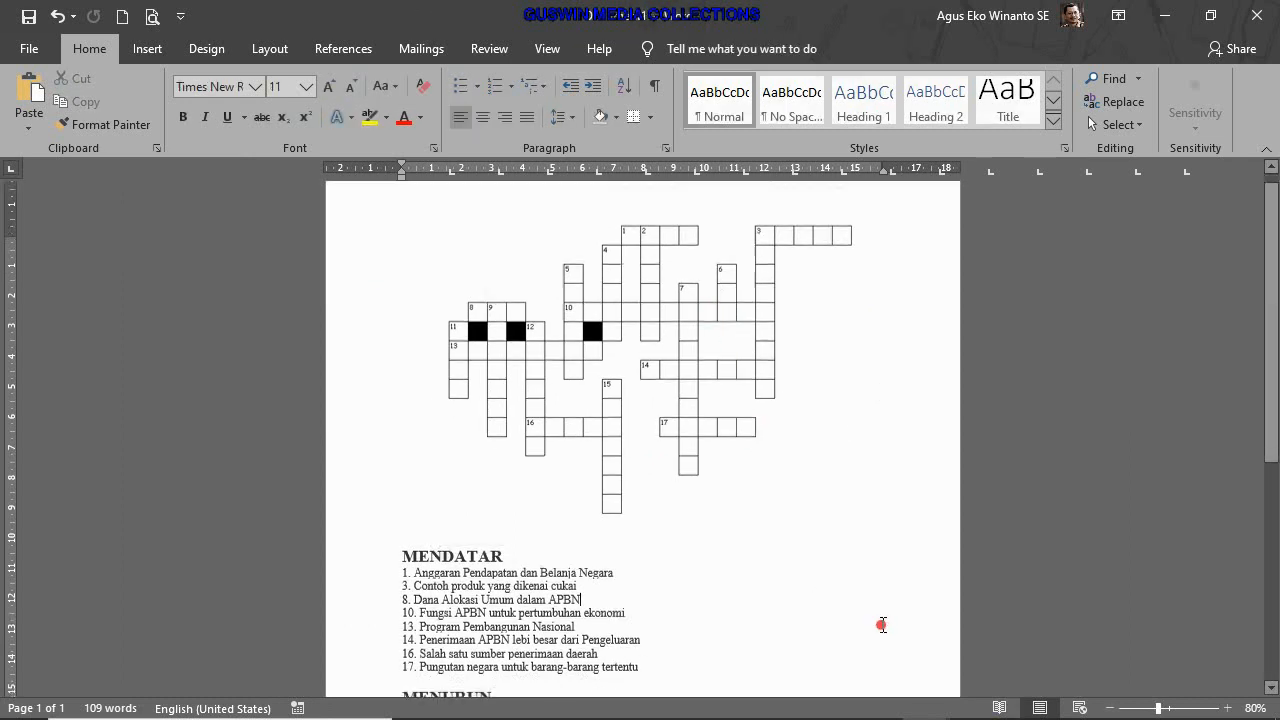
# Add blank lines at the start of the document to push the grid and clues to page two, and place the cursor on page one
pyautogui.scroll(-2, 881, 625)
pyautogui.scroll(-4, 657, 462)
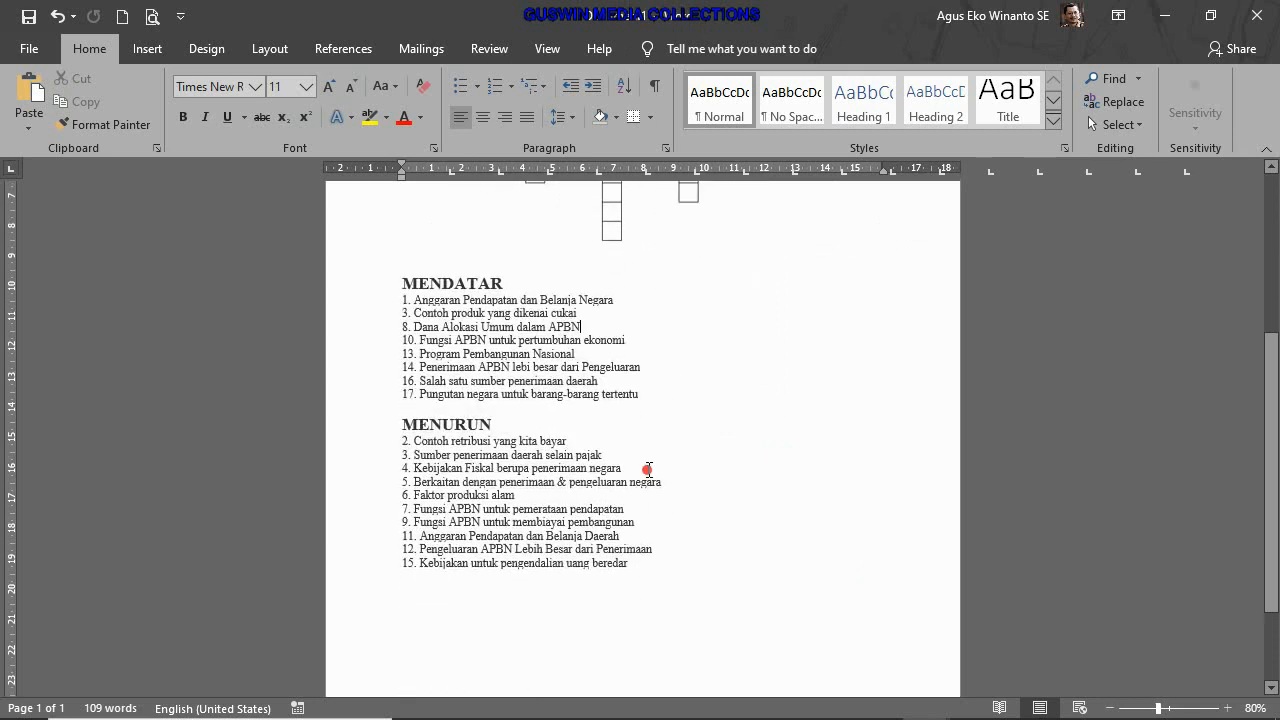
pyautogui.scroll(6, 612, 484)
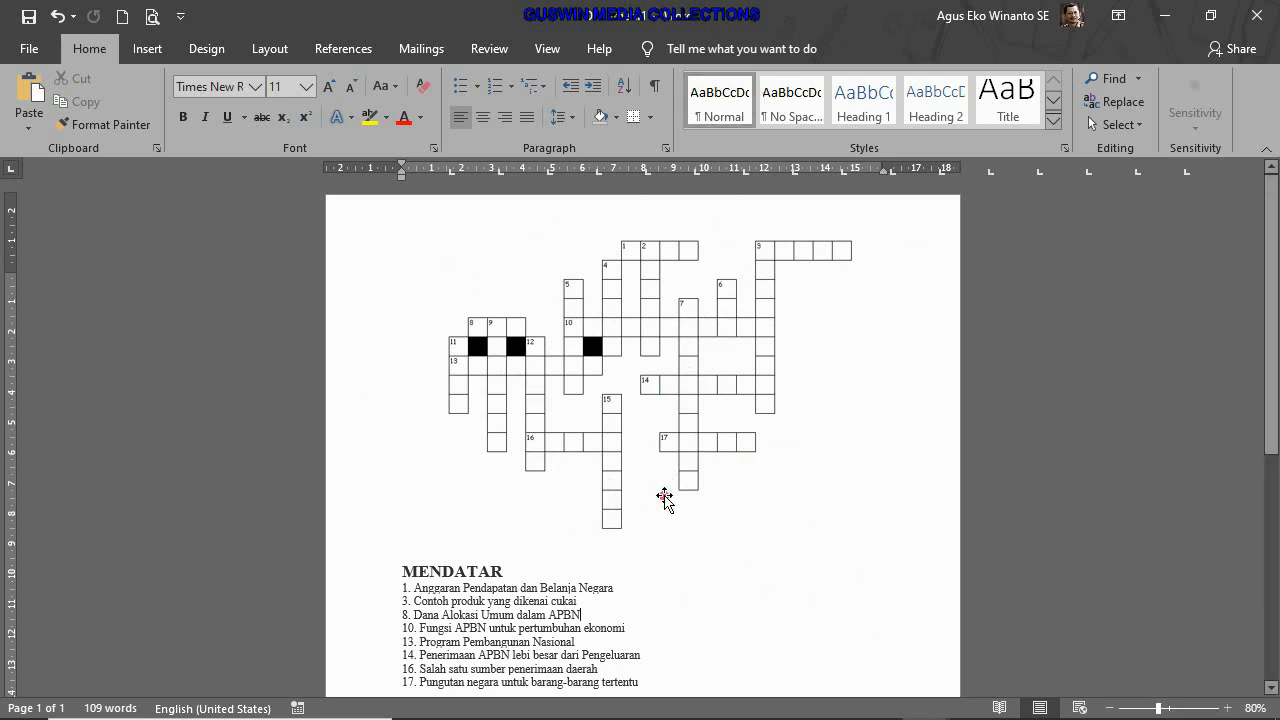
pyautogui.scroll(-3, 762, 666)
pyautogui.scroll(-2, 762, 666)
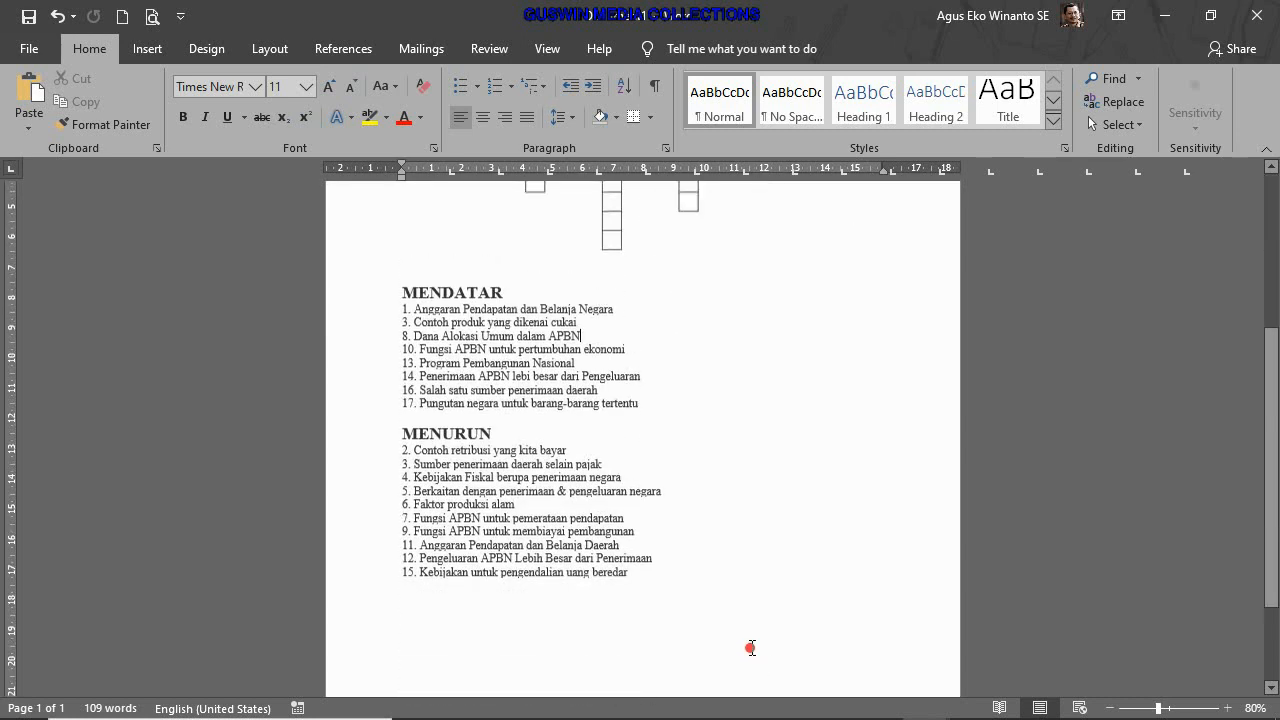
pyautogui.scroll(5, 749, 649)
pyautogui.click(476, 262)
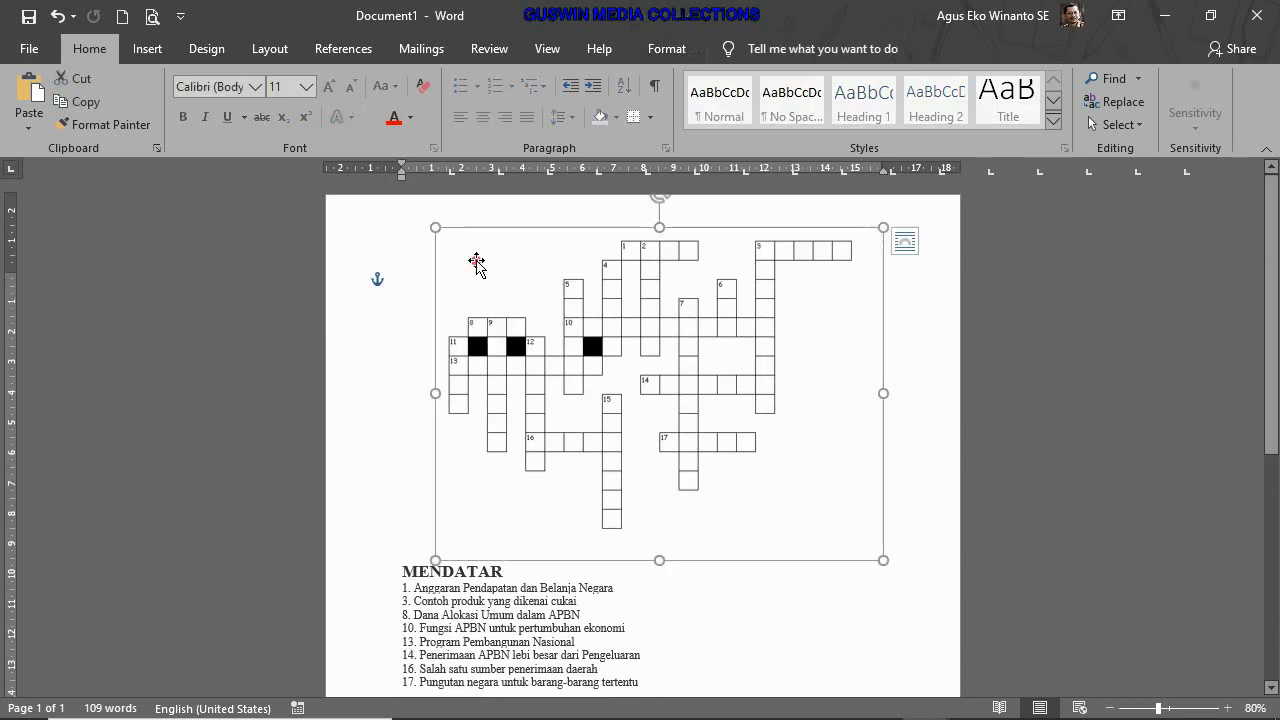
pyautogui.click(407, 231)
pyautogui.press('Return')
pyautogui.press('Return')
pyautogui.press('Return')
pyautogui.press('Return')
pyautogui.press('Return')
pyautogui.press('Return')
pyautogui.press('Return')
pyautogui.press('Return')
pyautogui.press('Return')
pyautogui.press('Return')
pyautogui.press('Return')
pyautogui.press('Return')
pyautogui.press('Return')
pyautogui.press('Return')
pyautogui.press('Return')
pyautogui.press('Return')
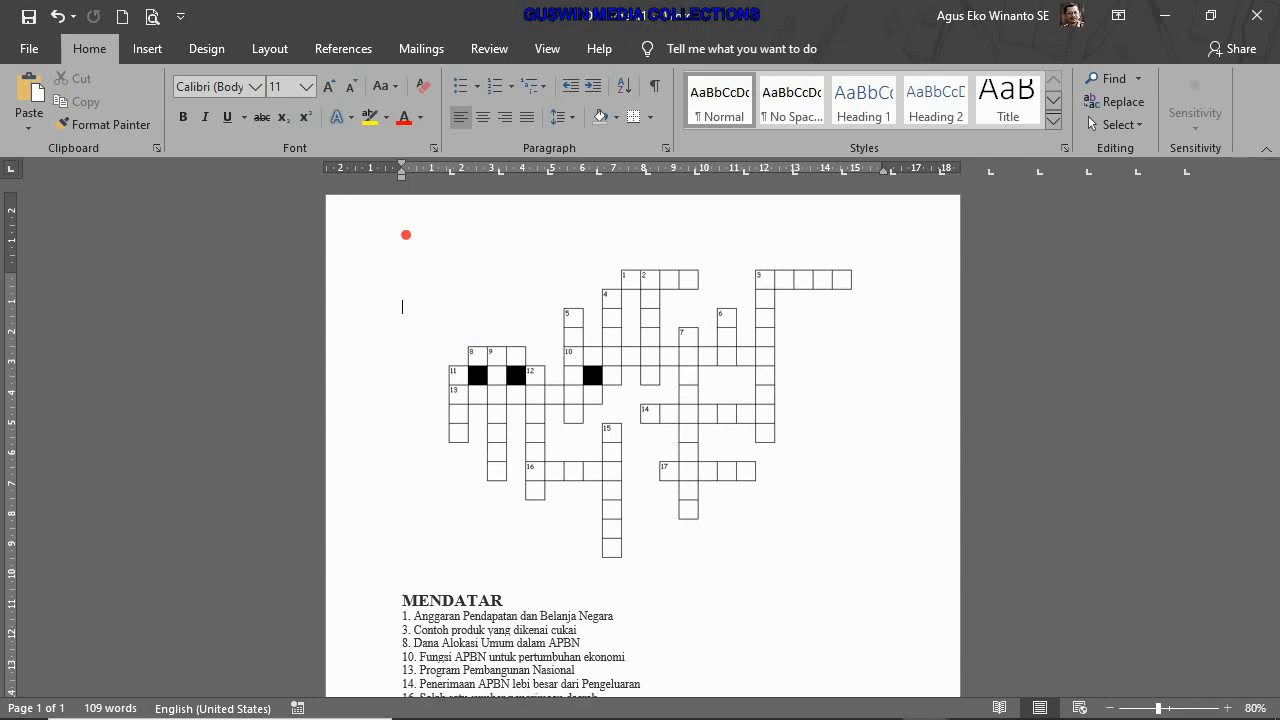
pyautogui.press('Return')
pyautogui.press('Return')
pyautogui.press('Return')
pyautogui.press('Return')
pyautogui.press('Return')
pyautogui.press('Return')
pyautogui.press('Return')
pyautogui.press('Return')
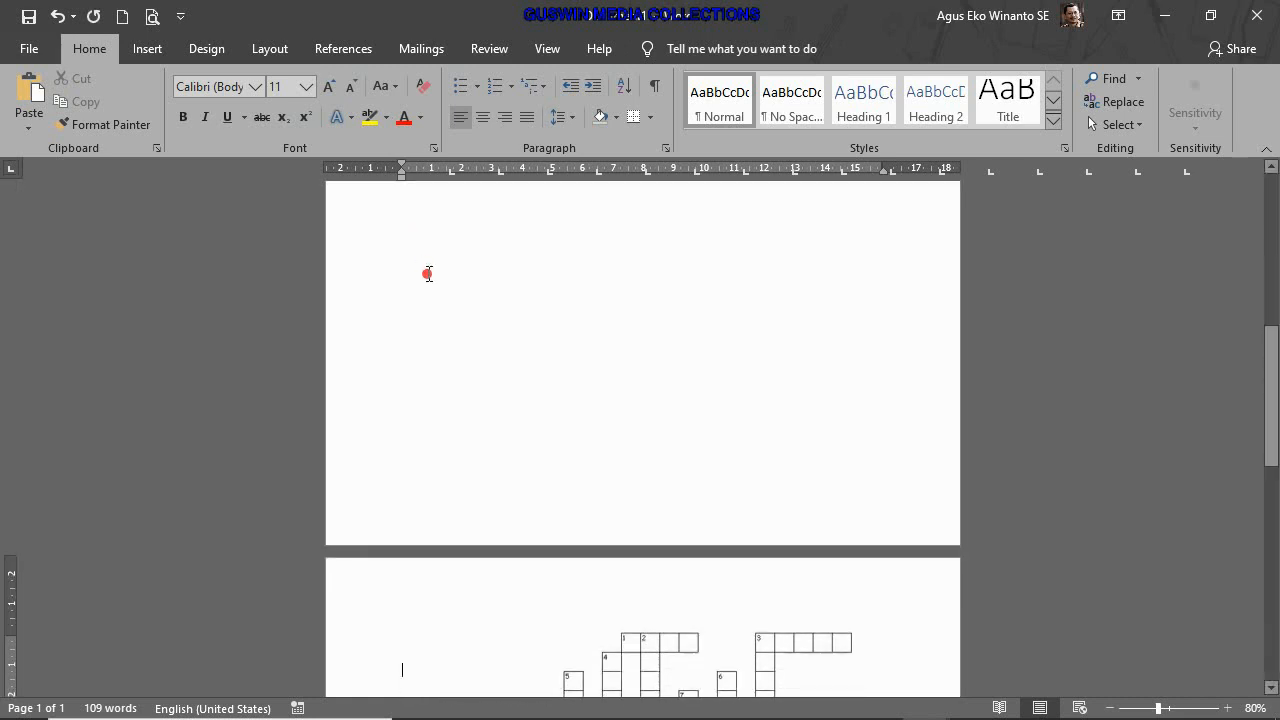
pyautogui.scroll(8, 506, 443)
pyautogui.click(501, 301)
# Switch to the Puzzlemaker page in Chrome and scale it so the puzzle title and the whole grid fit on screen
pyautogui.click(683, 705)
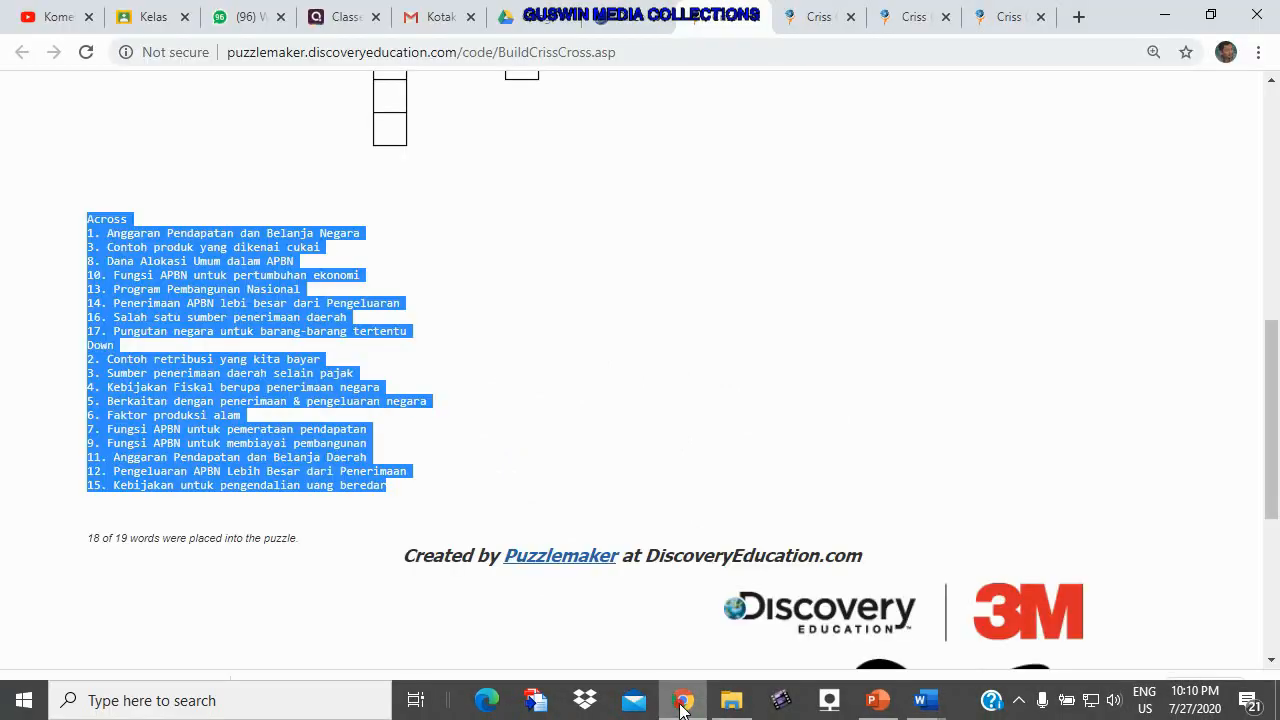
pyautogui.click(614, 434)
pyautogui.scroll(10, 621, 427)
pyautogui.scroll(-1, 621, 427)
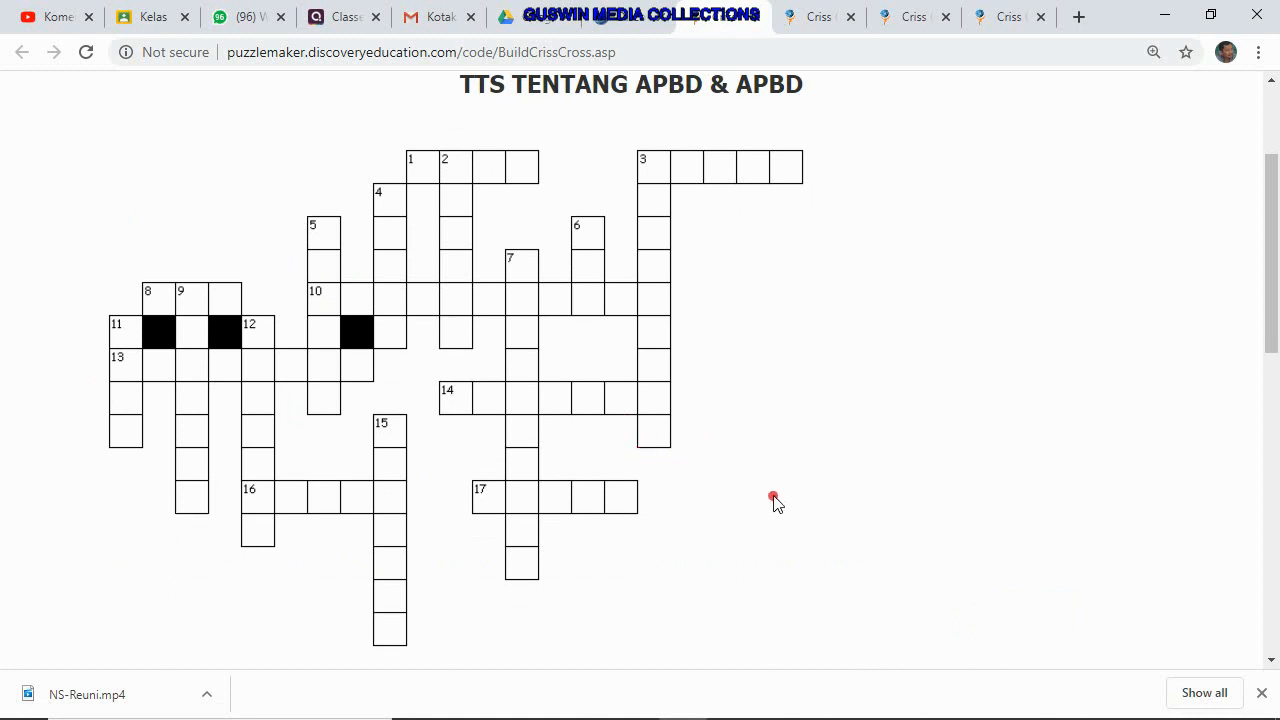
pyautogui.hotkey('ctrl', '-')
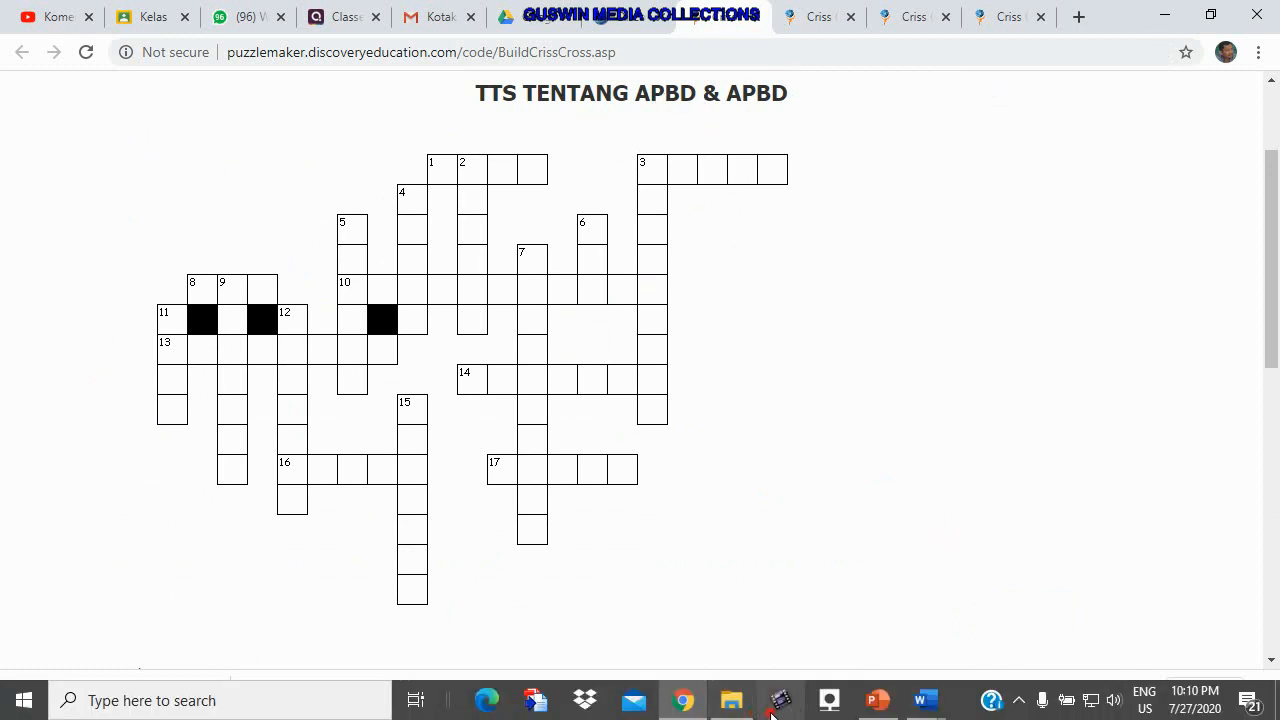
# Switch to the Word document and insert a screen clipping of the Puzzlemaker title and whole grid on page one
pyautogui.moveTo(919, 702)
pyautogui.click(1145, 636)
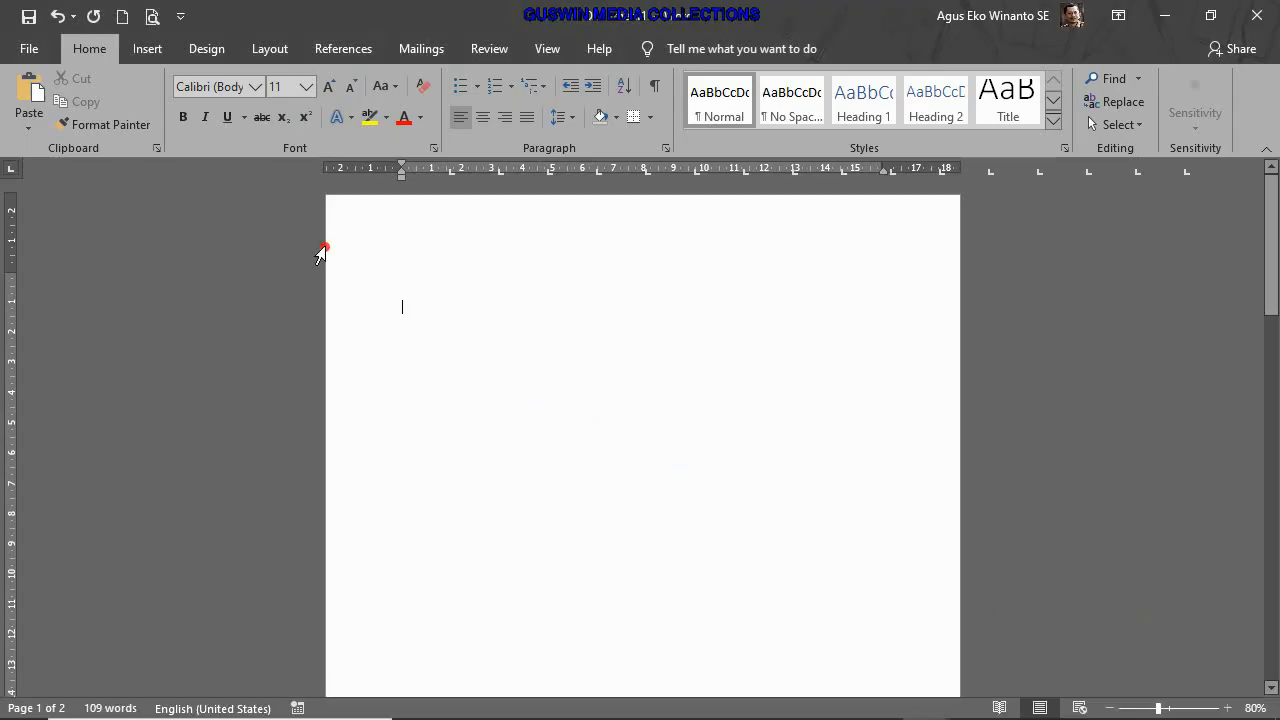
pyautogui.click(147, 48)
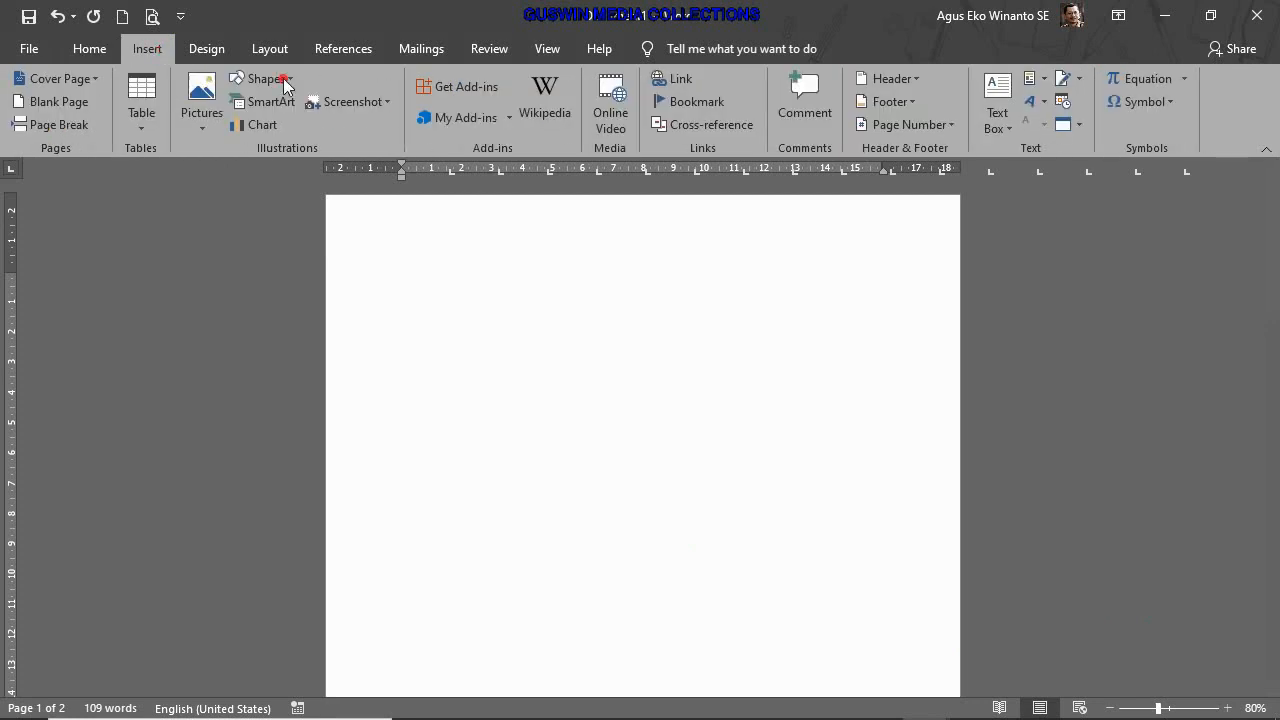
pyautogui.click(386, 104)
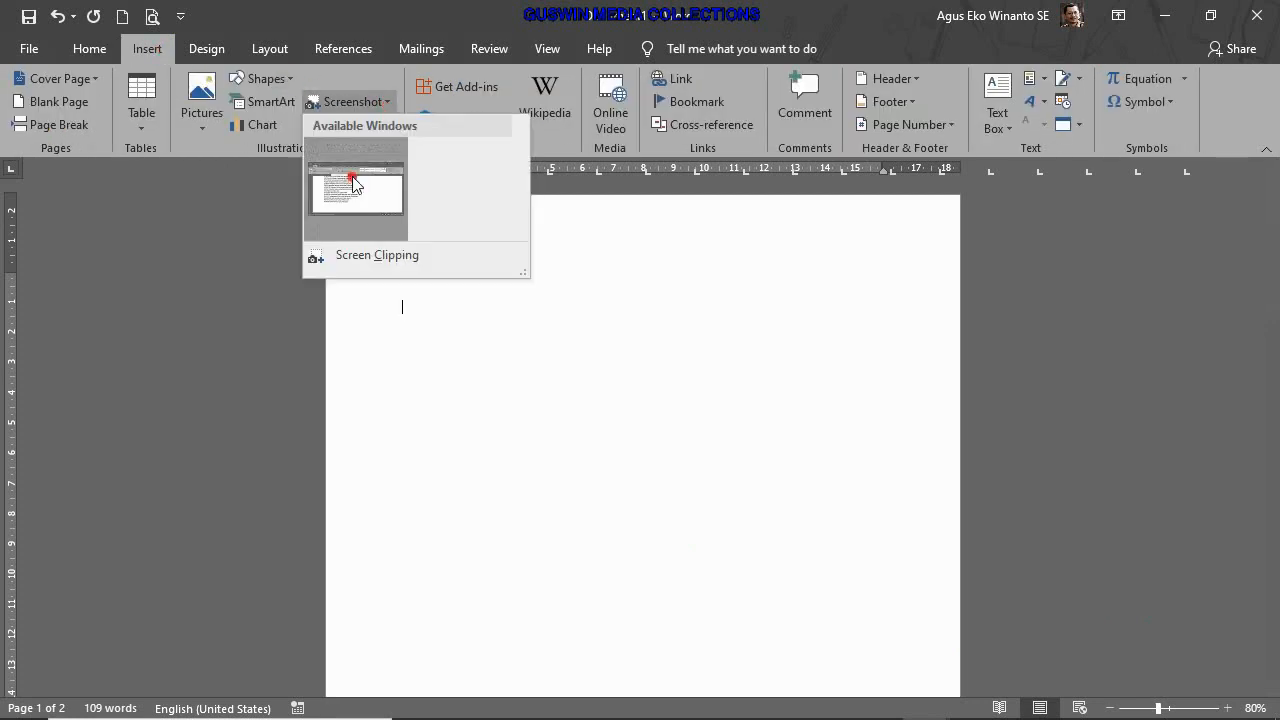
pyautogui.click(394, 258)
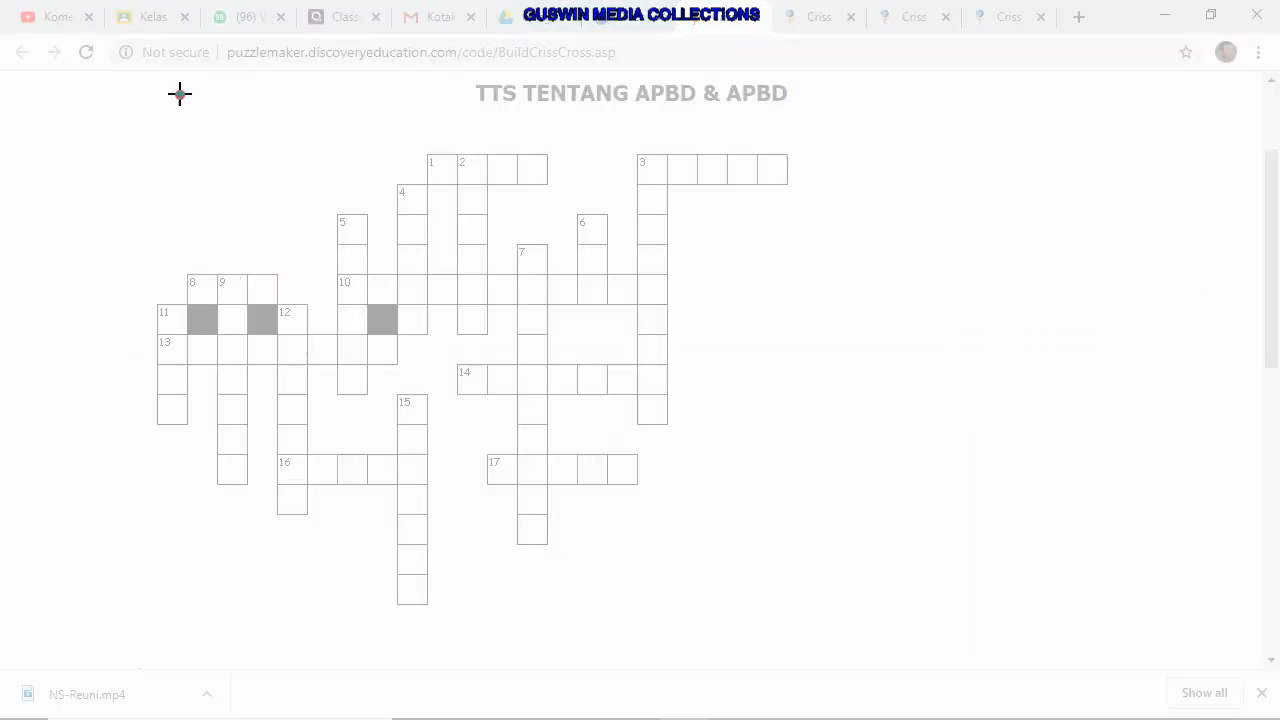
pyautogui.moveTo(124, 71); pyautogui.dragTo(806, 616)
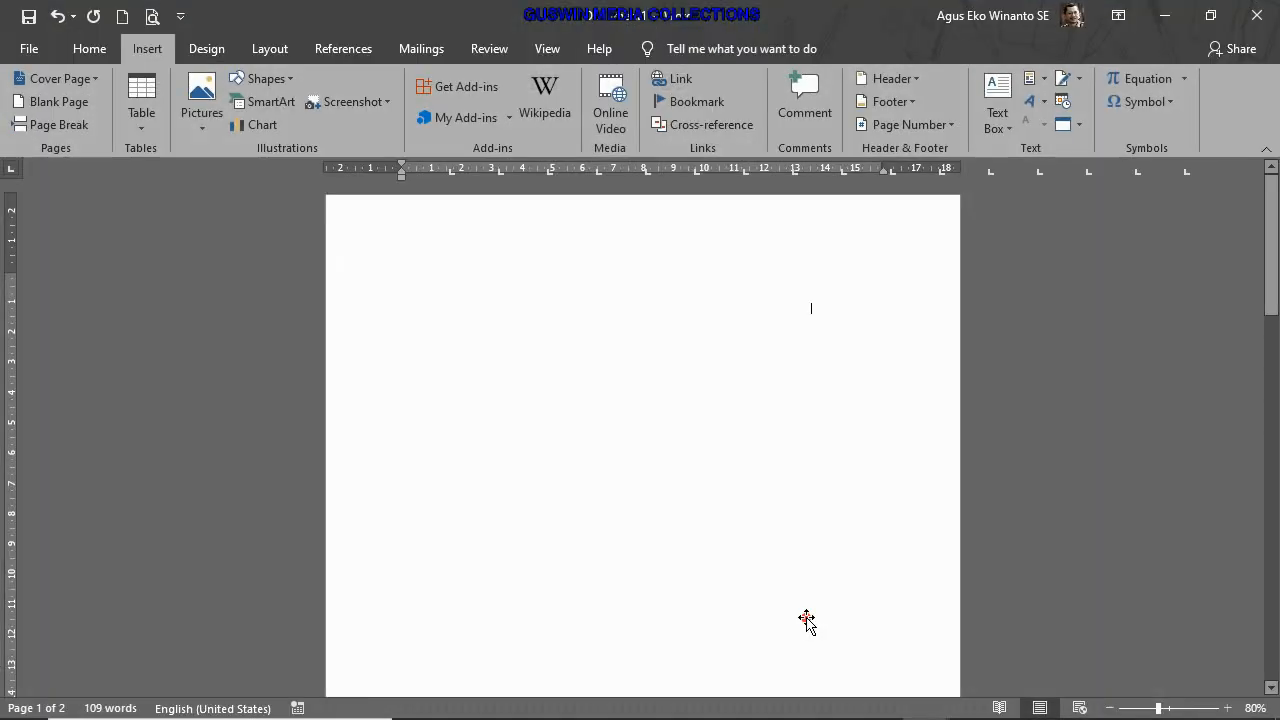
# Set the clipped puzzle picture's text wrapping to In Front of Text and reposition it slightly on page one
pyautogui.click(912, 313)
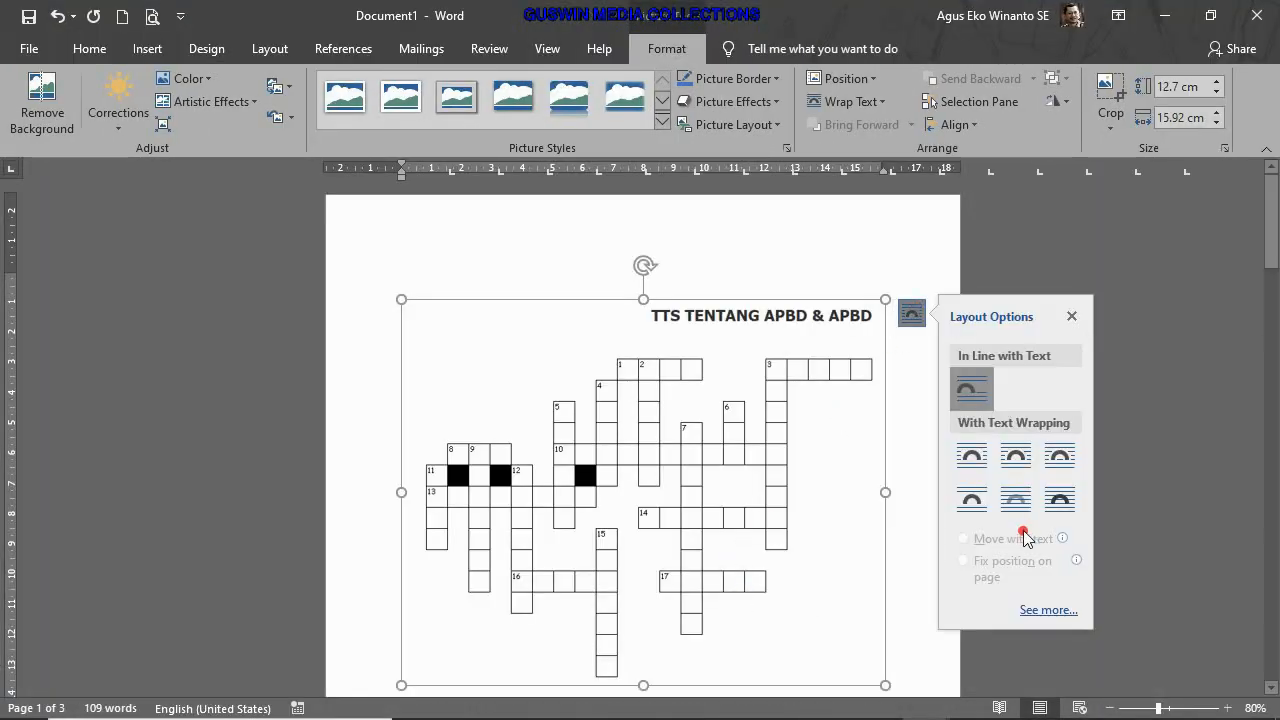
pyautogui.click(1061, 501)
pyautogui.scroll(-2, 853, 548)
pyautogui.scroll(-2, 853, 548)
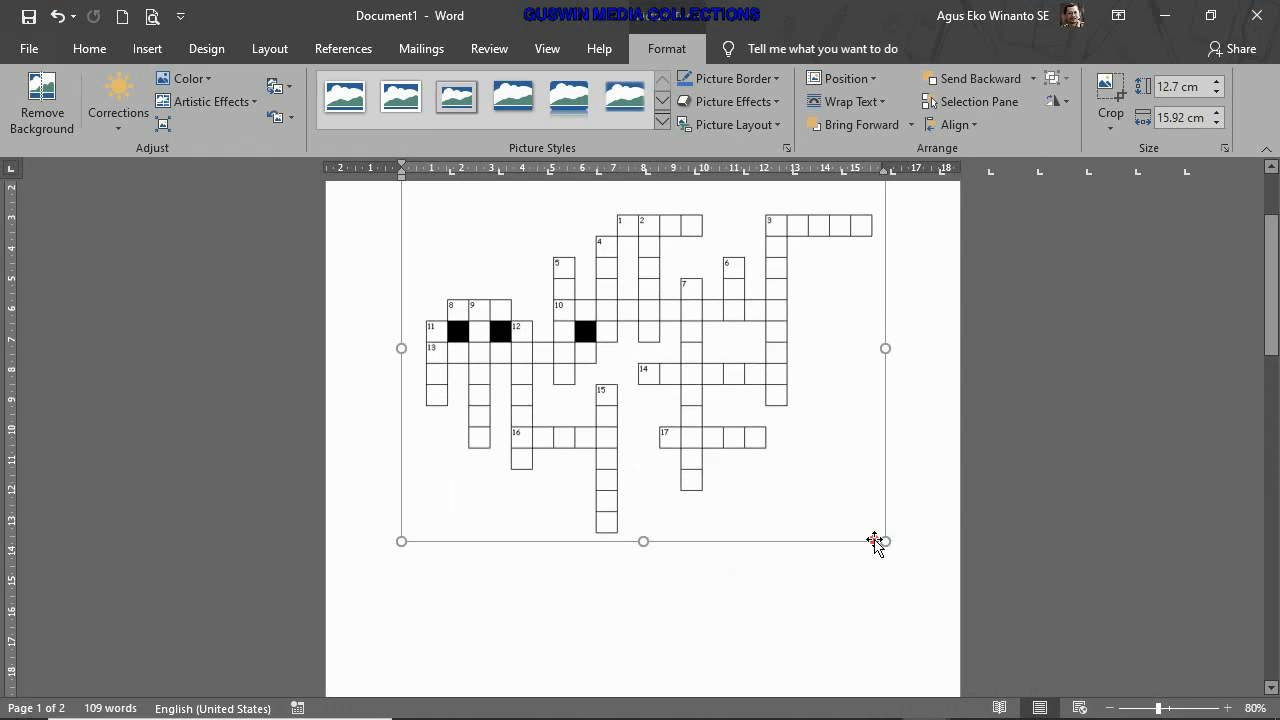
pyautogui.scroll(3, 714, 521)
pyautogui.scroll(-2, 714, 521)
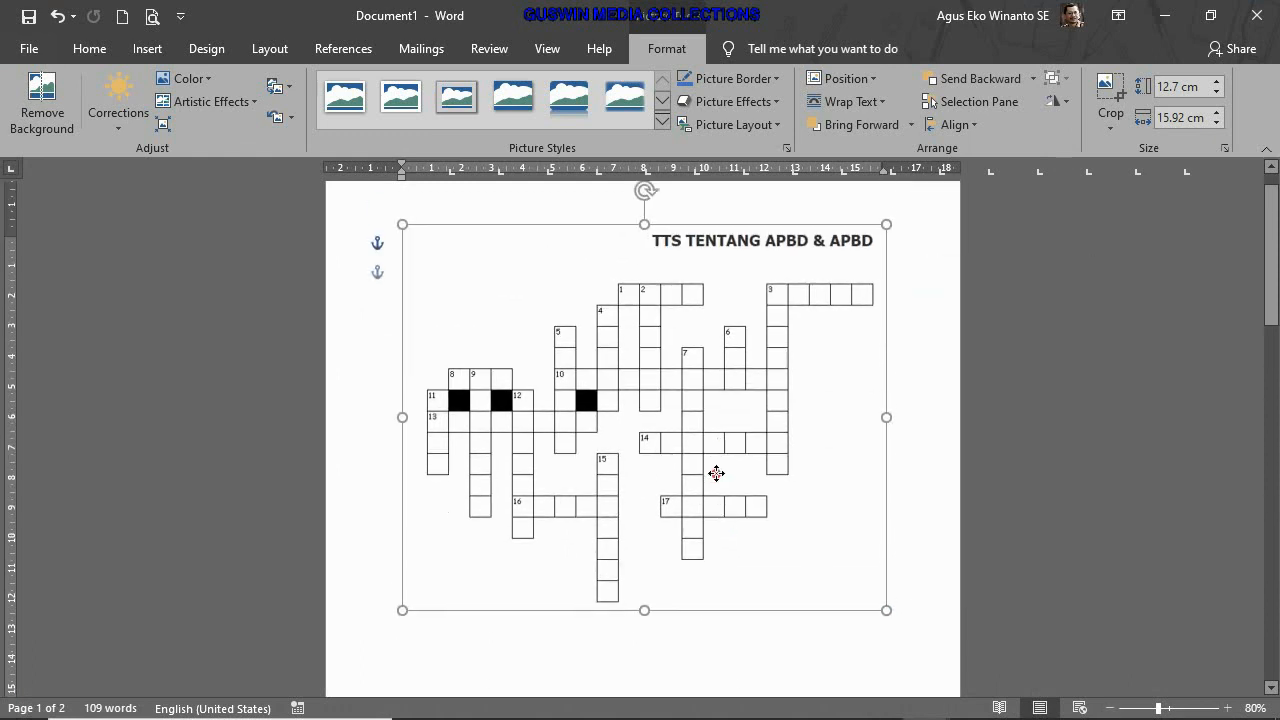
pyautogui.scroll(1, 711, 480)
pyautogui.click(743, 662)
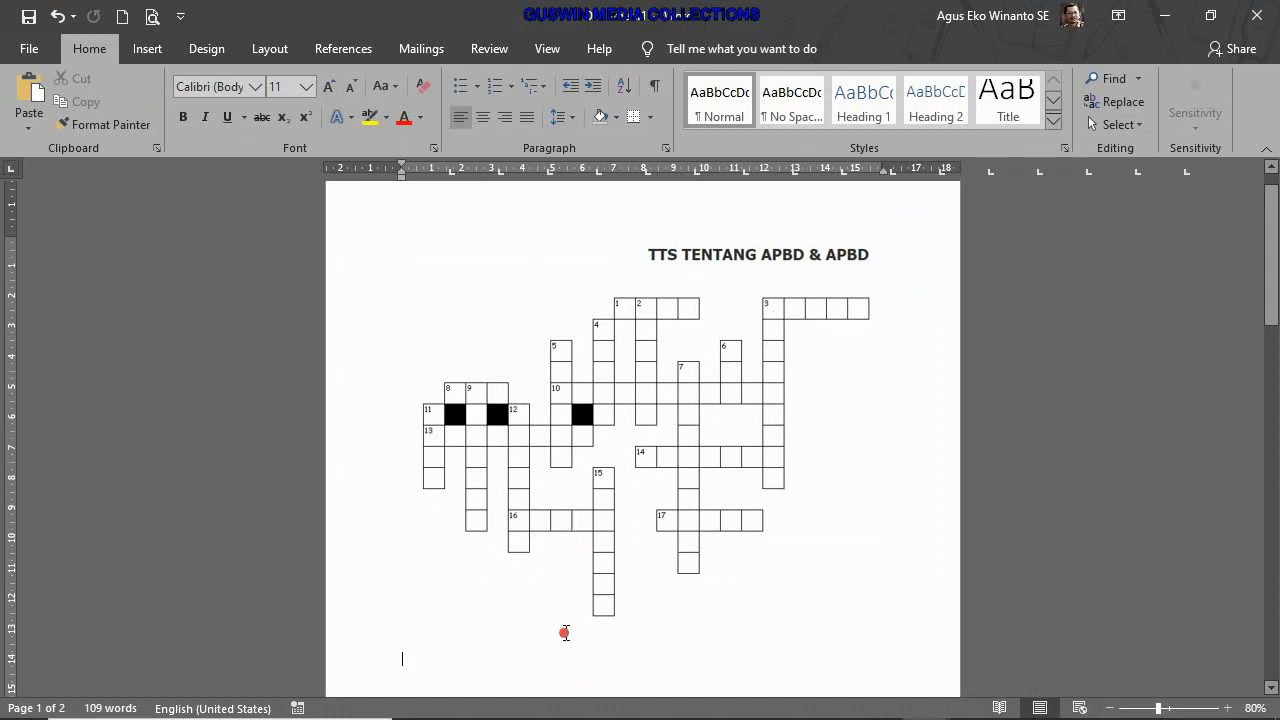
# Switch to the Puzzlemaker page in Chrome and examine the Across and Down clue list below the grid
pyautogui.moveTo(677, 706)
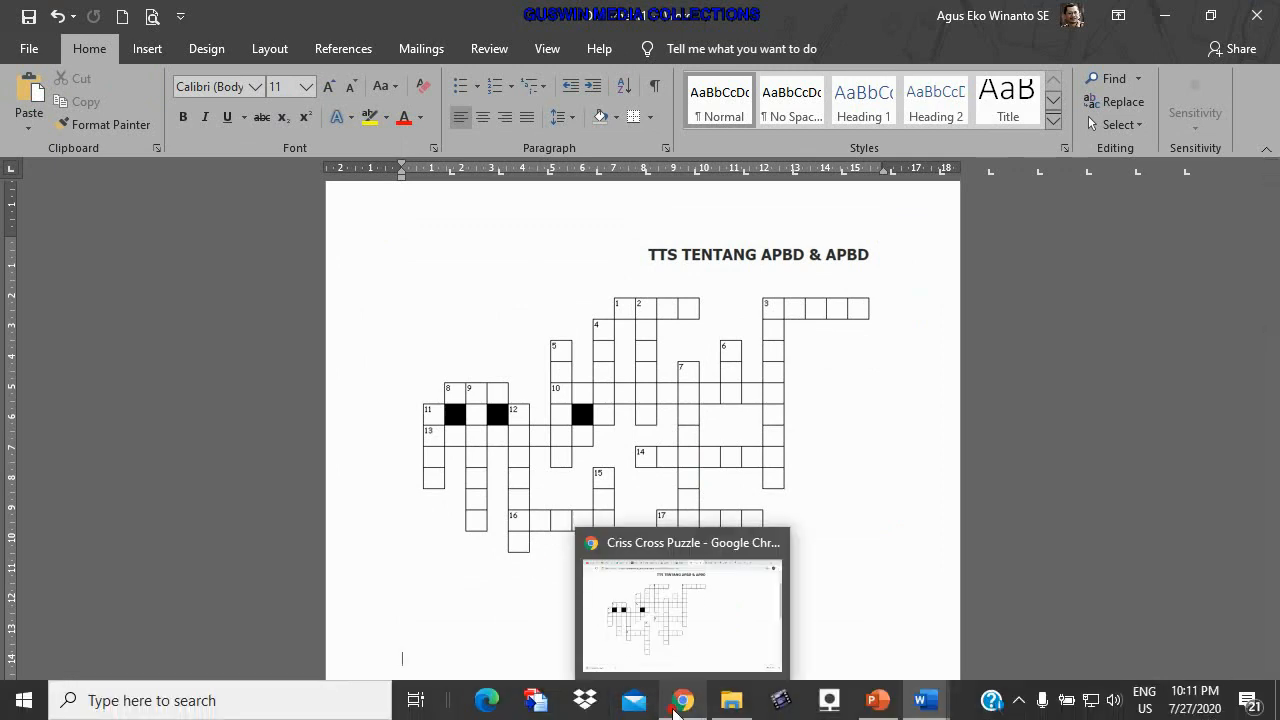
pyautogui.click(654, 434)
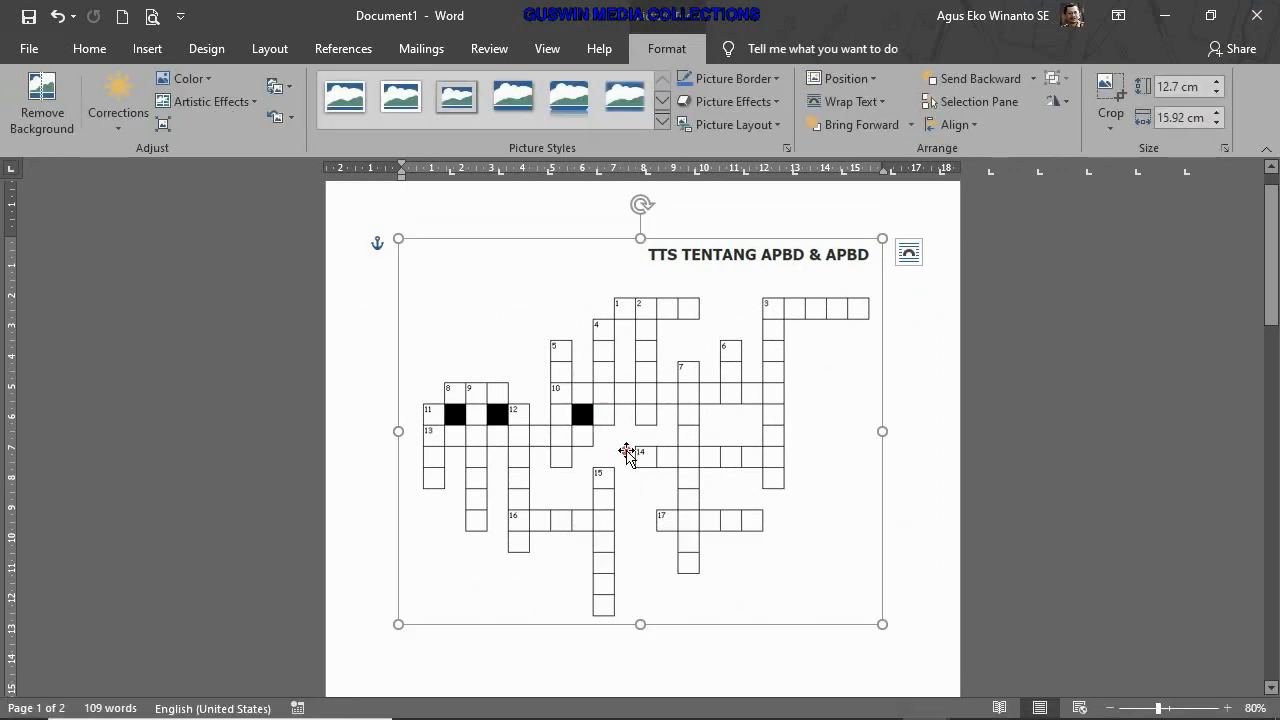
pyautogui.moveTo(764, 714)
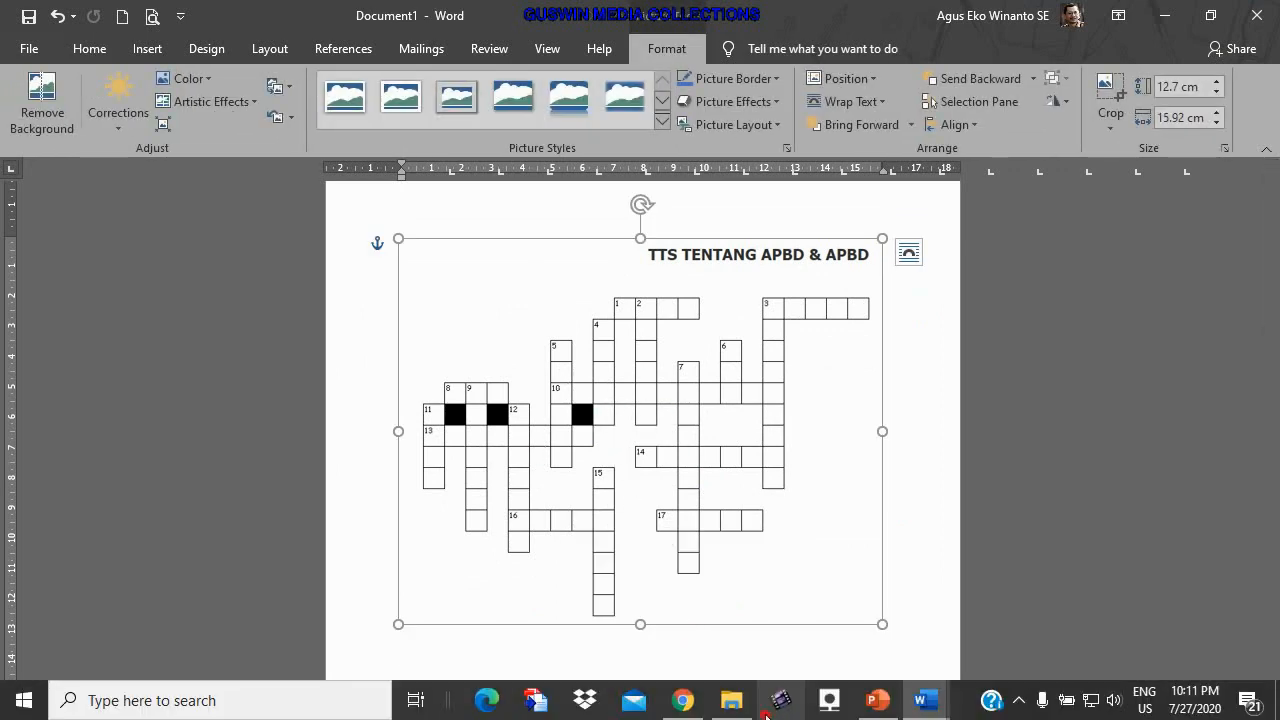
pyautogui.click(683, 702)
pyautogui.scroll(-5, 378, 503)
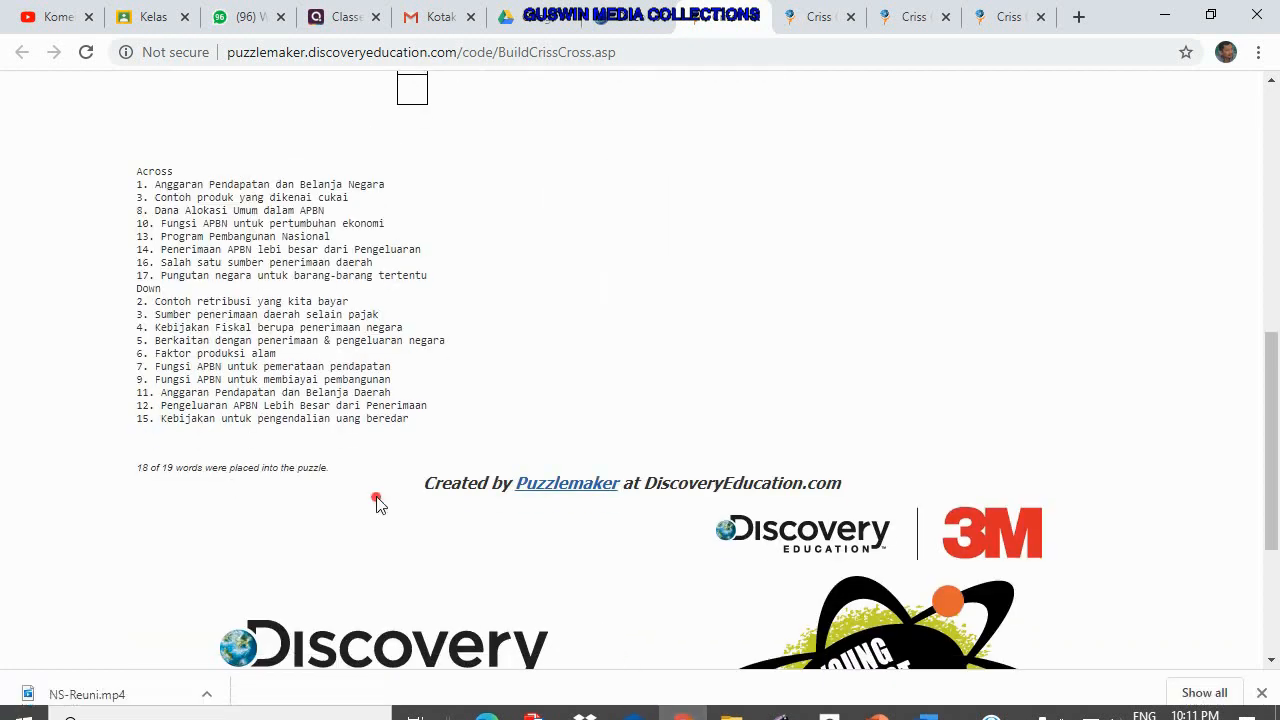
pyautogui.moveTo(118, 164); pyautogui.dragTo(520, 392)
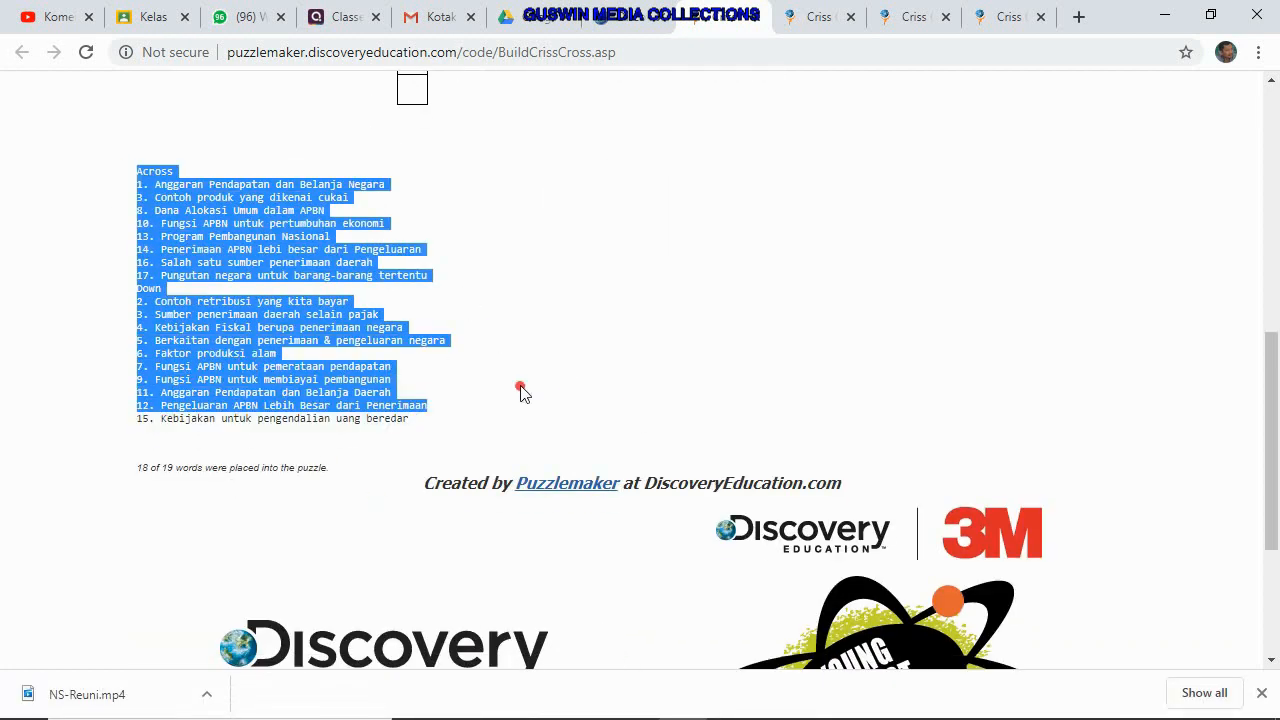
pyautogui.click(597, 283)
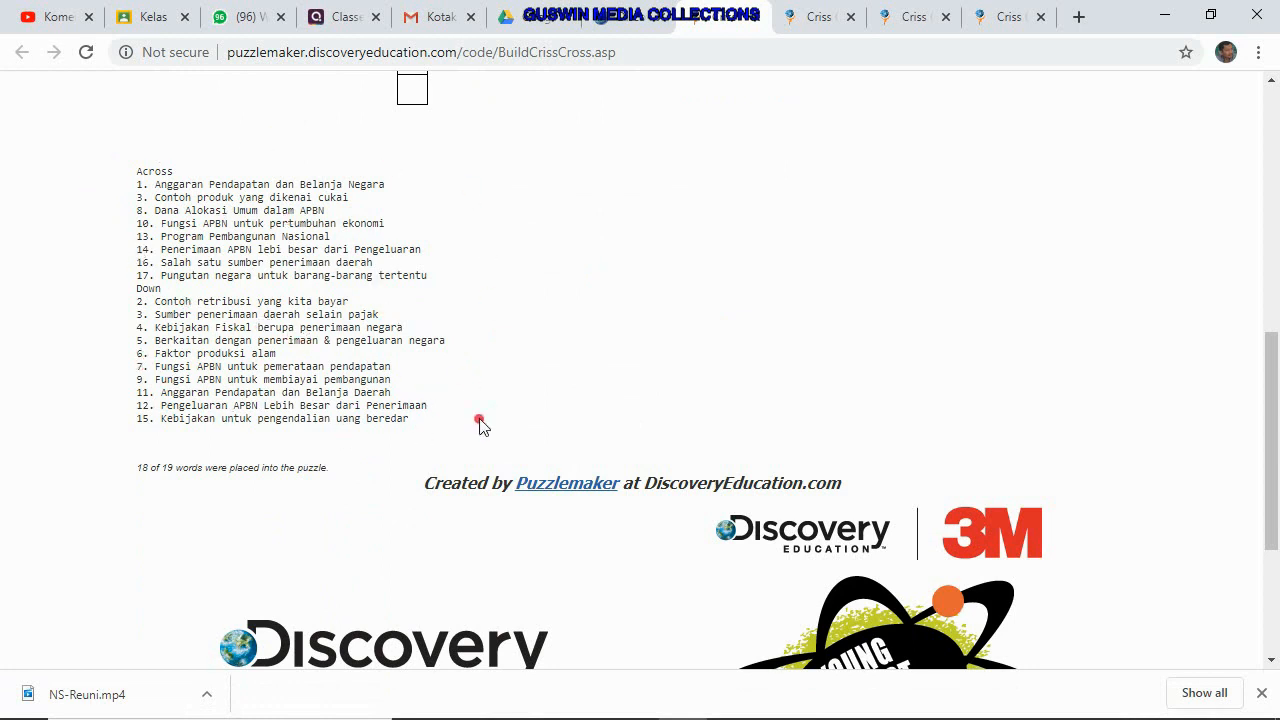
pyautogui.scroll(7, 480, 425)
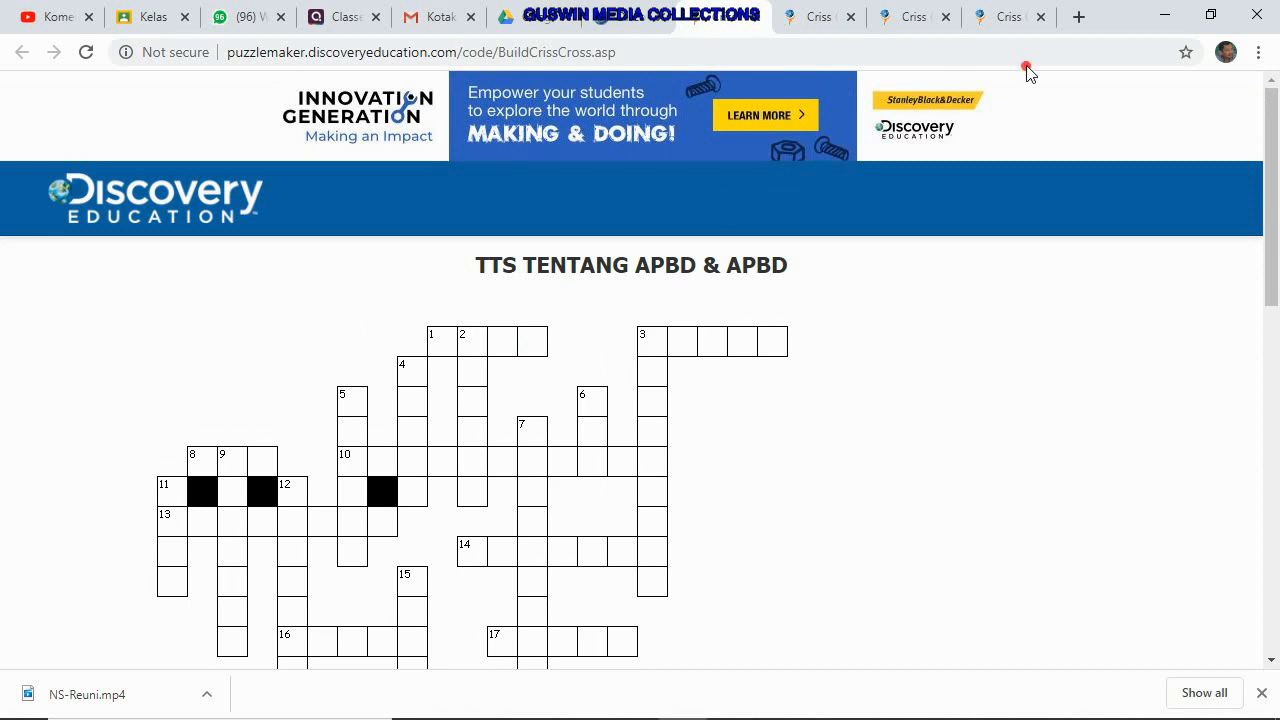
# Open the criss-cross setup form and review its fields for the title, grid dimensions, square size, words and clues
pyautogui.click(625, 20)
pyautogui.scroll(4, 677, 247)
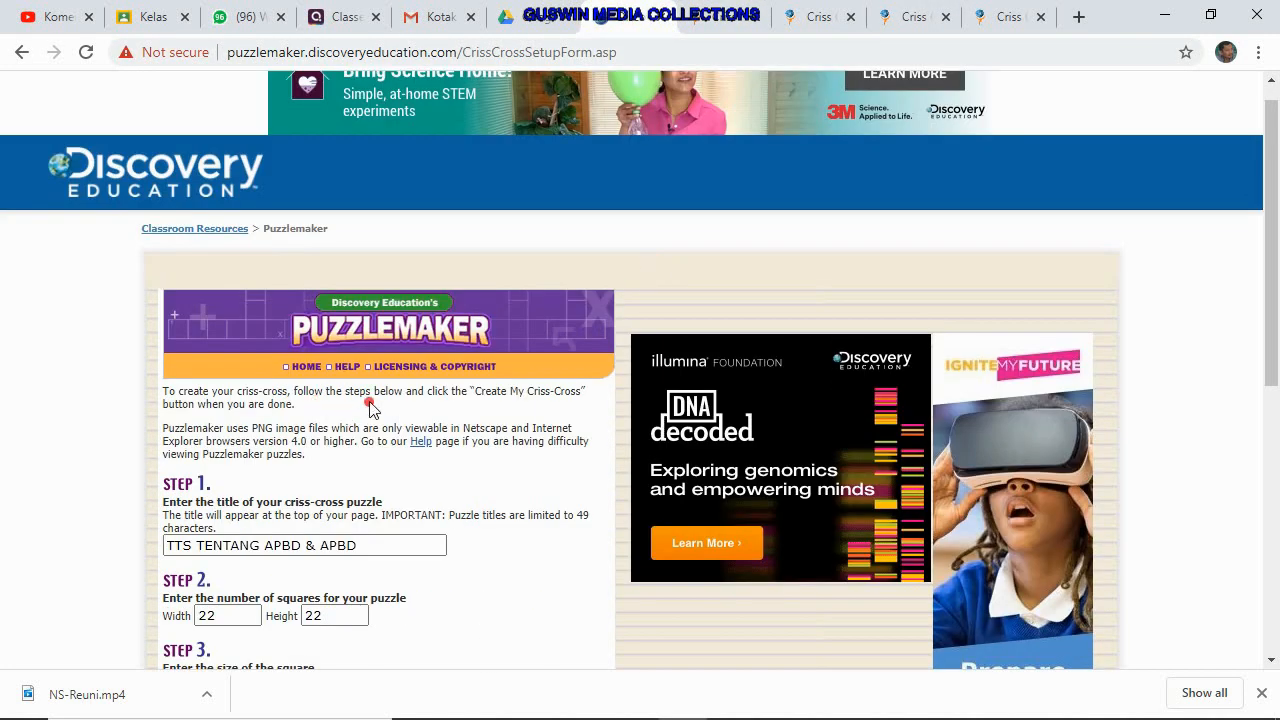
pyautogui.scroll(1, 370, 407)
pyautogui.scroll(-2, 371, 406)
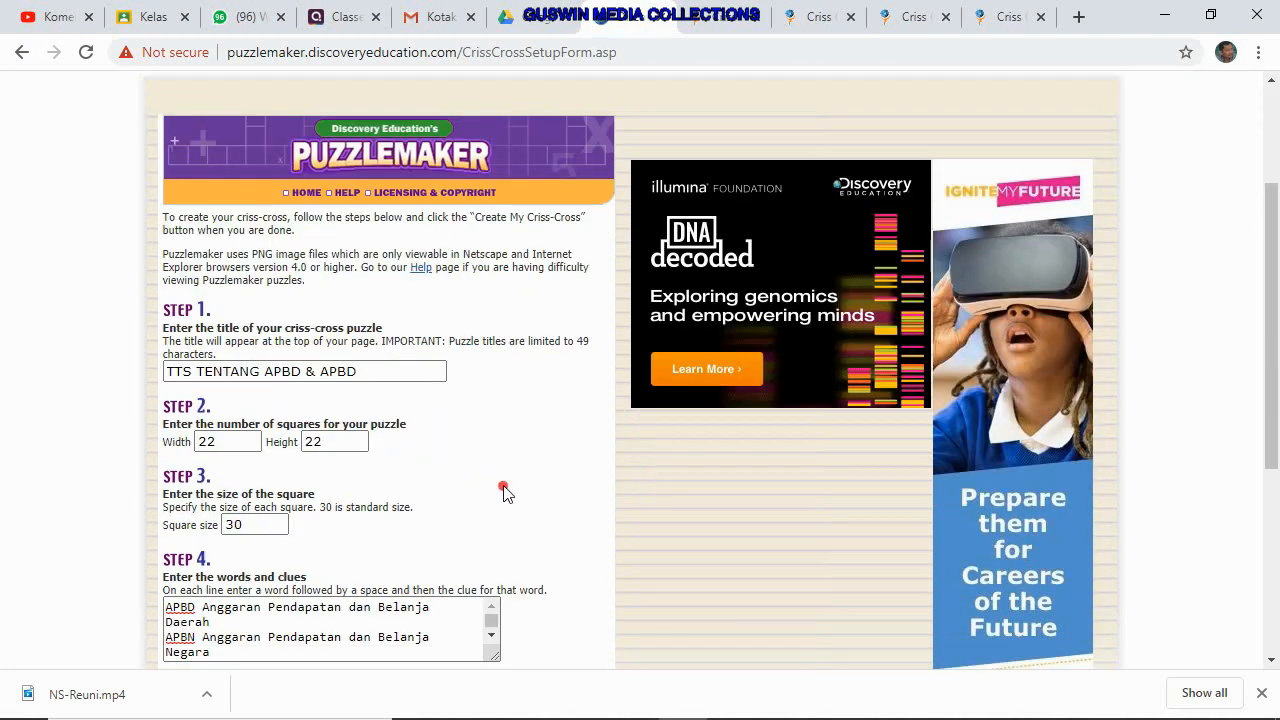
pyautogui.scroll(-3, 533, 512)
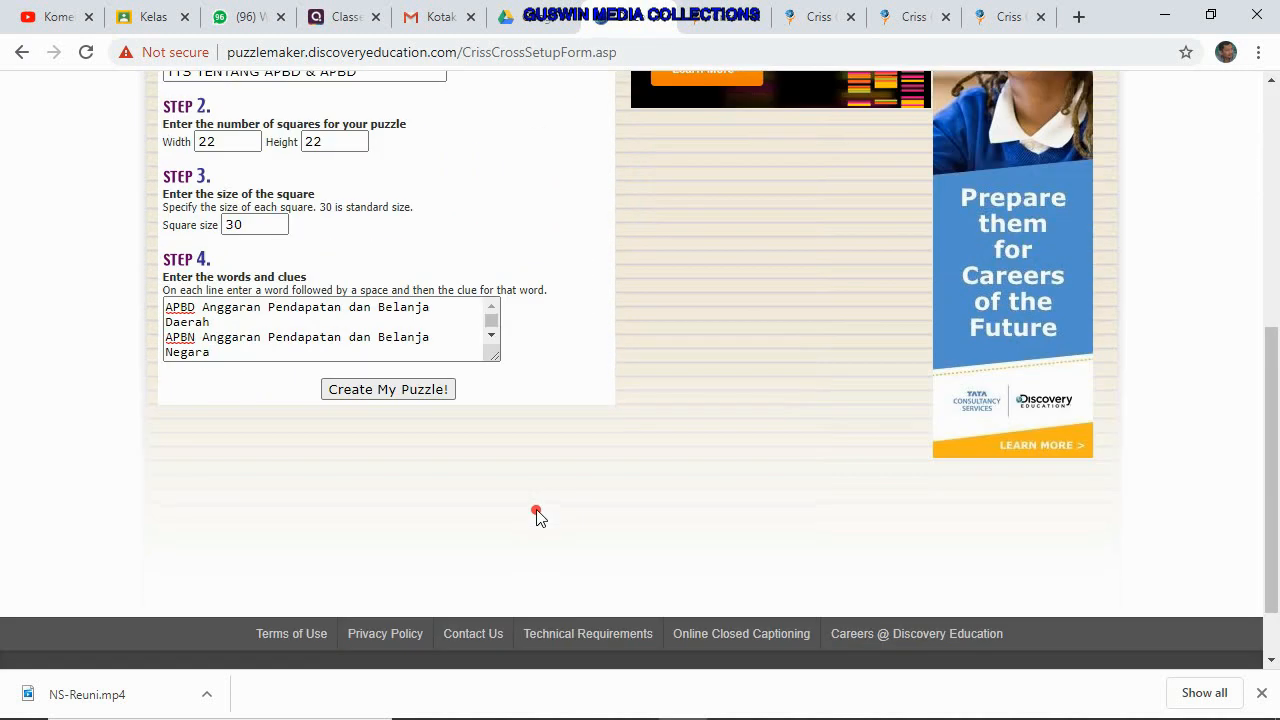
pyautogui.scroll(5, 537, 513)
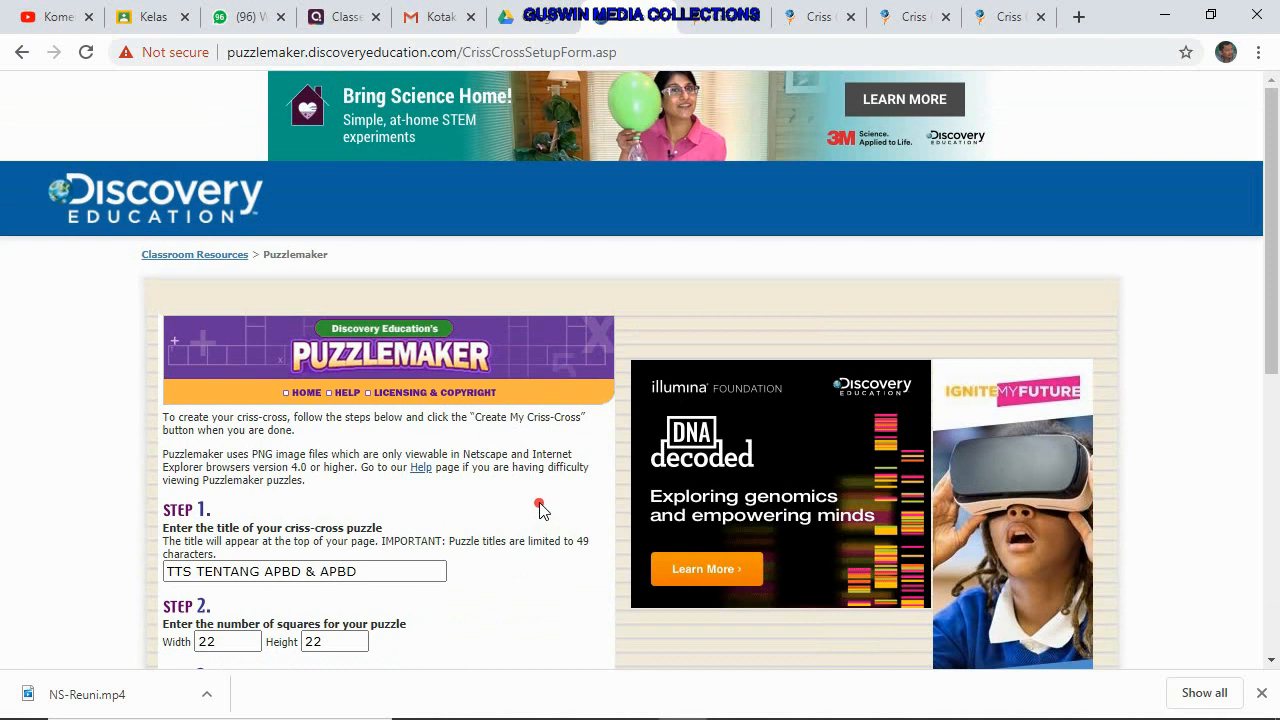